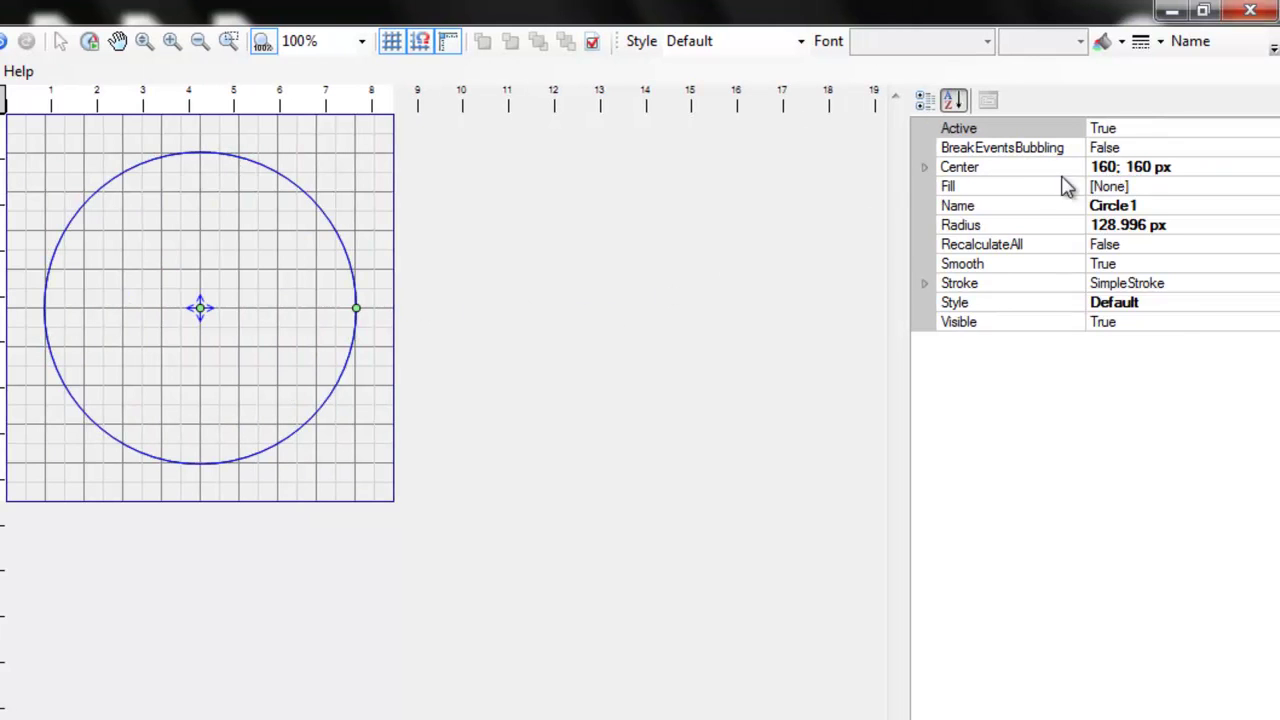
Fill the circle with a radial gradient using White as the start color and Silver as the end color
click(1171, 189)
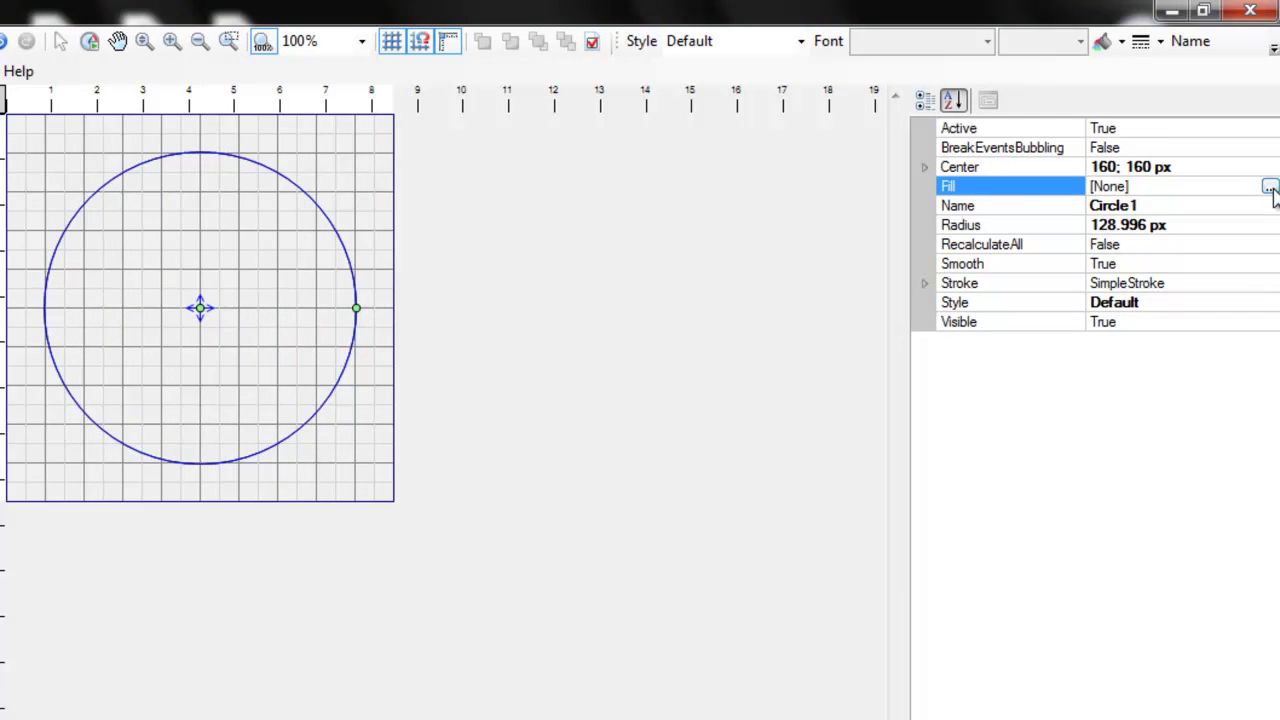
click(1270, 187)
click(276, 419)
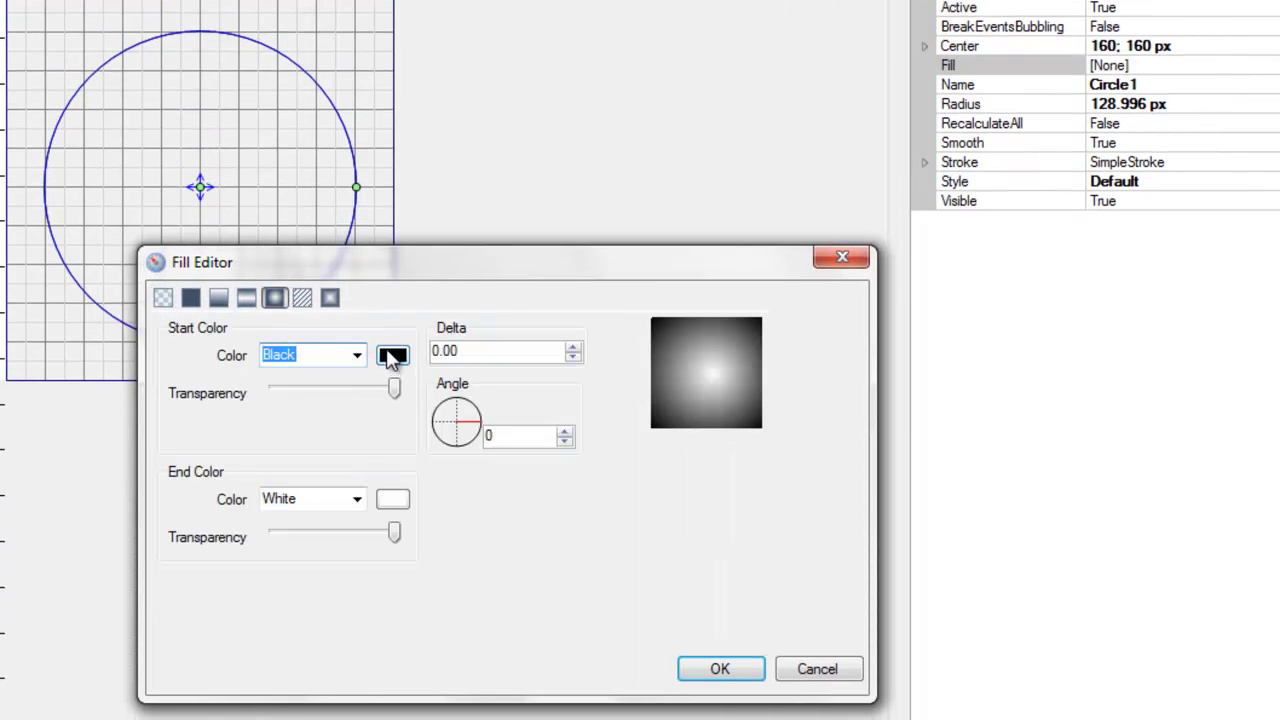
click(392, 357)
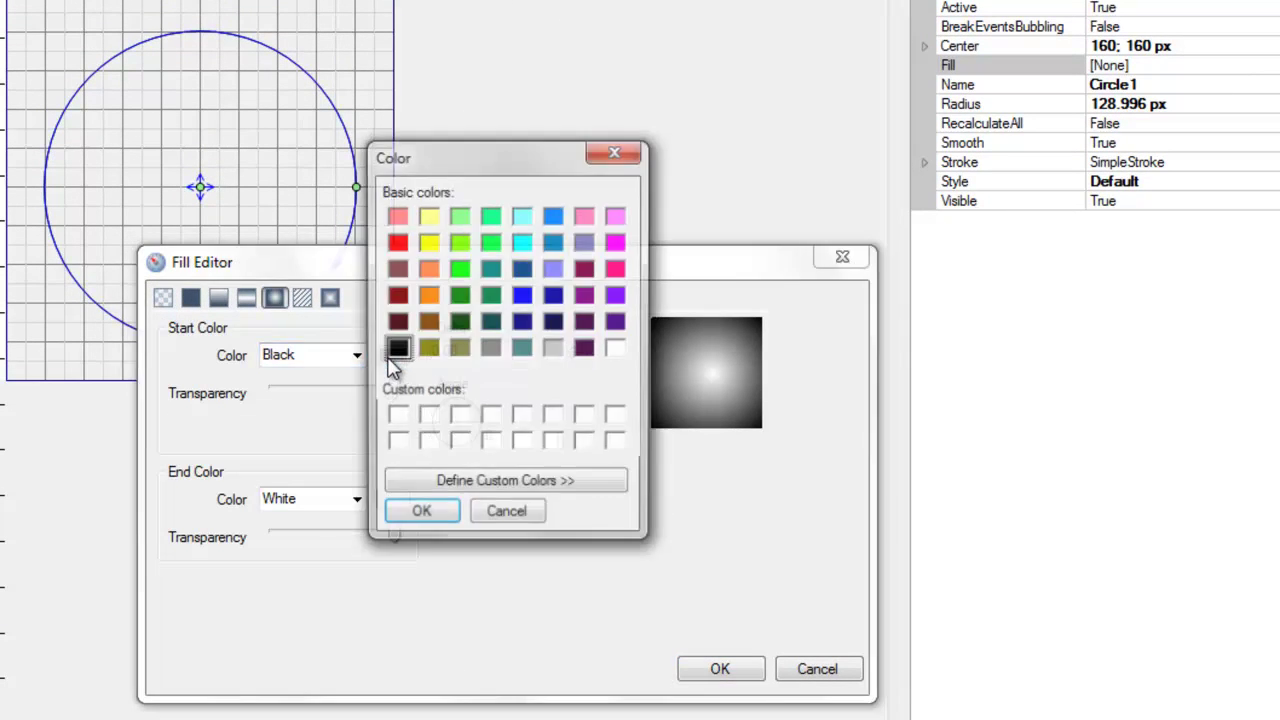
click(617, 349)
click(420, 515)
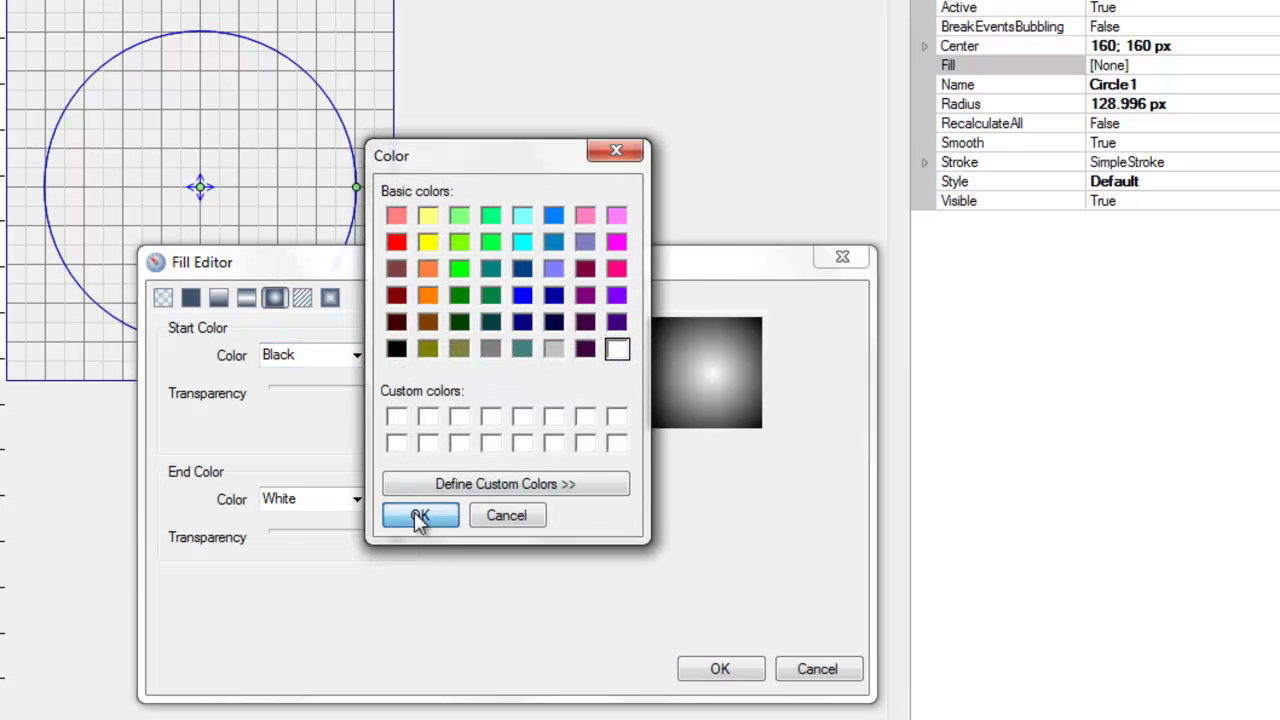
click(403, 422)
click(553, 349)
click(419, 520)
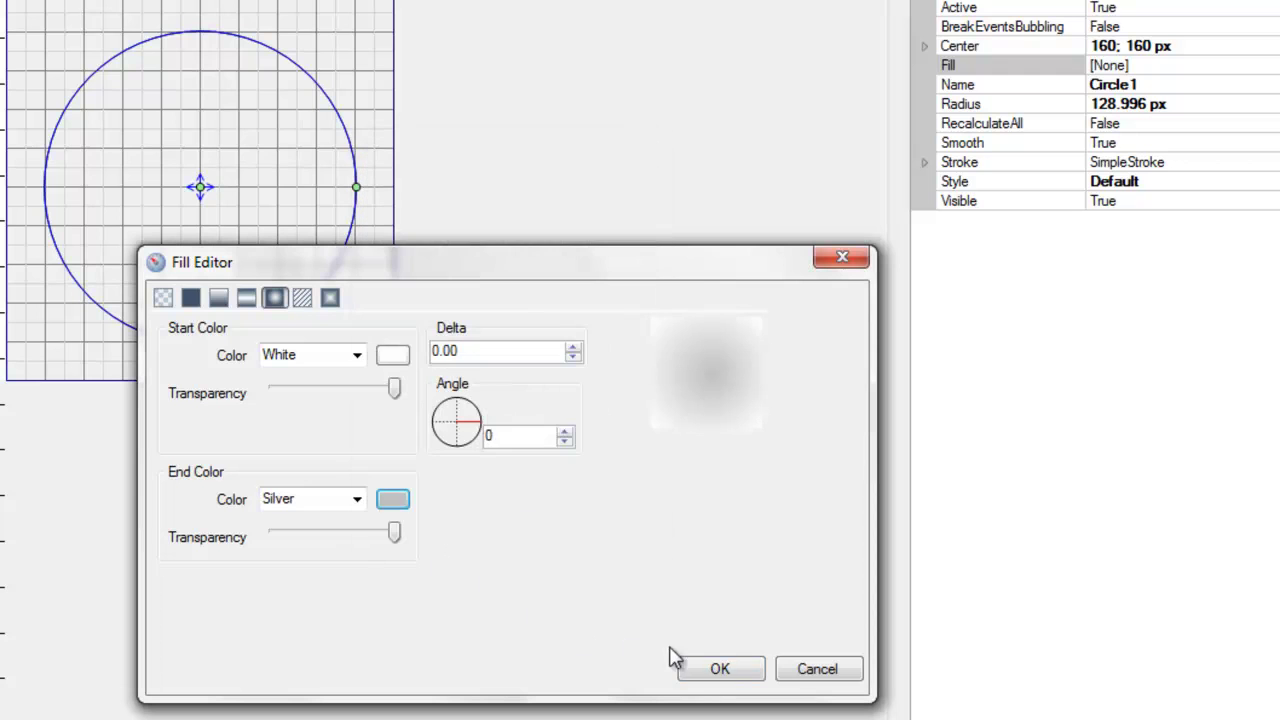
click(720, 669)
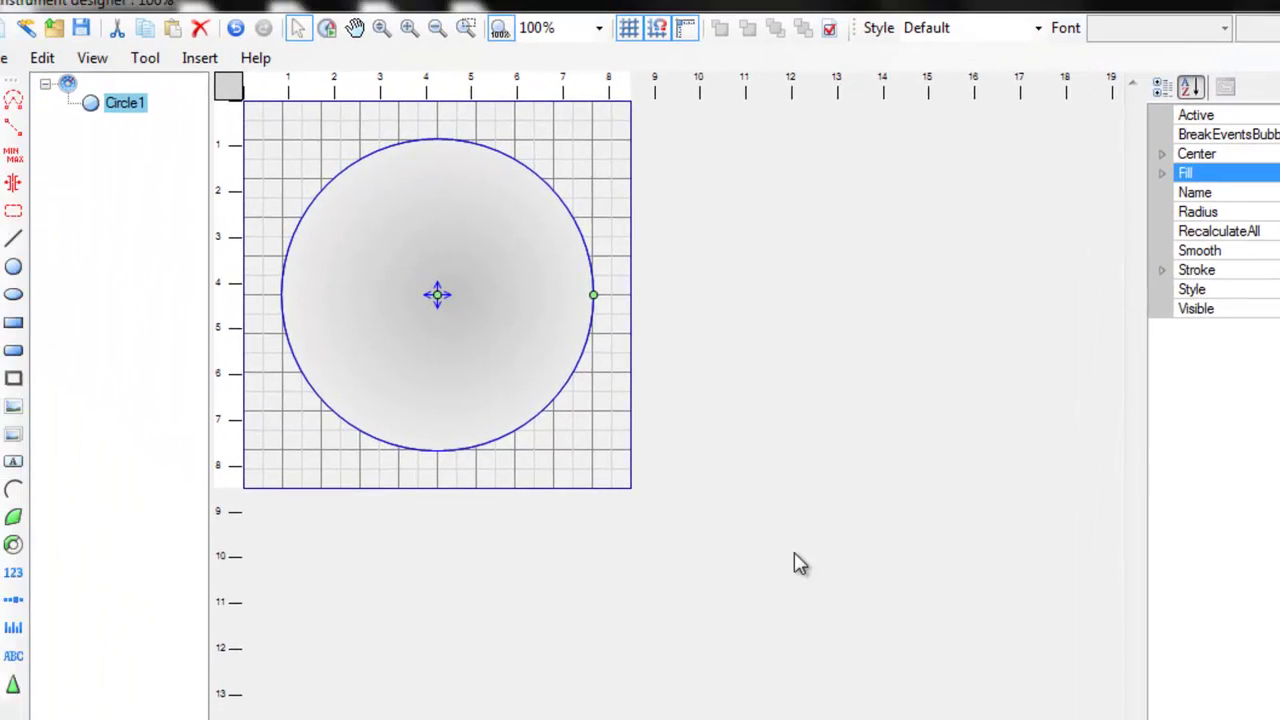
click(620, 471)
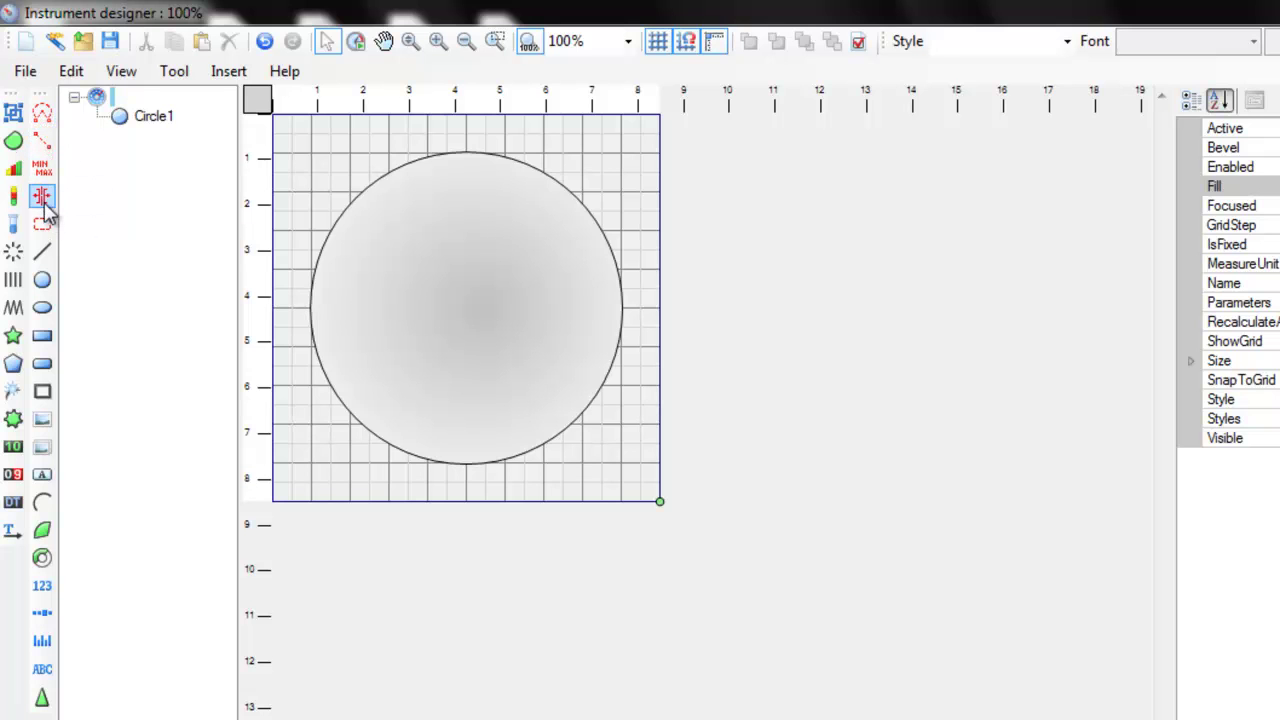
Draw a joint concentric with the circle, radius about 116 px, and set its total angle to 360
click(44, 116)
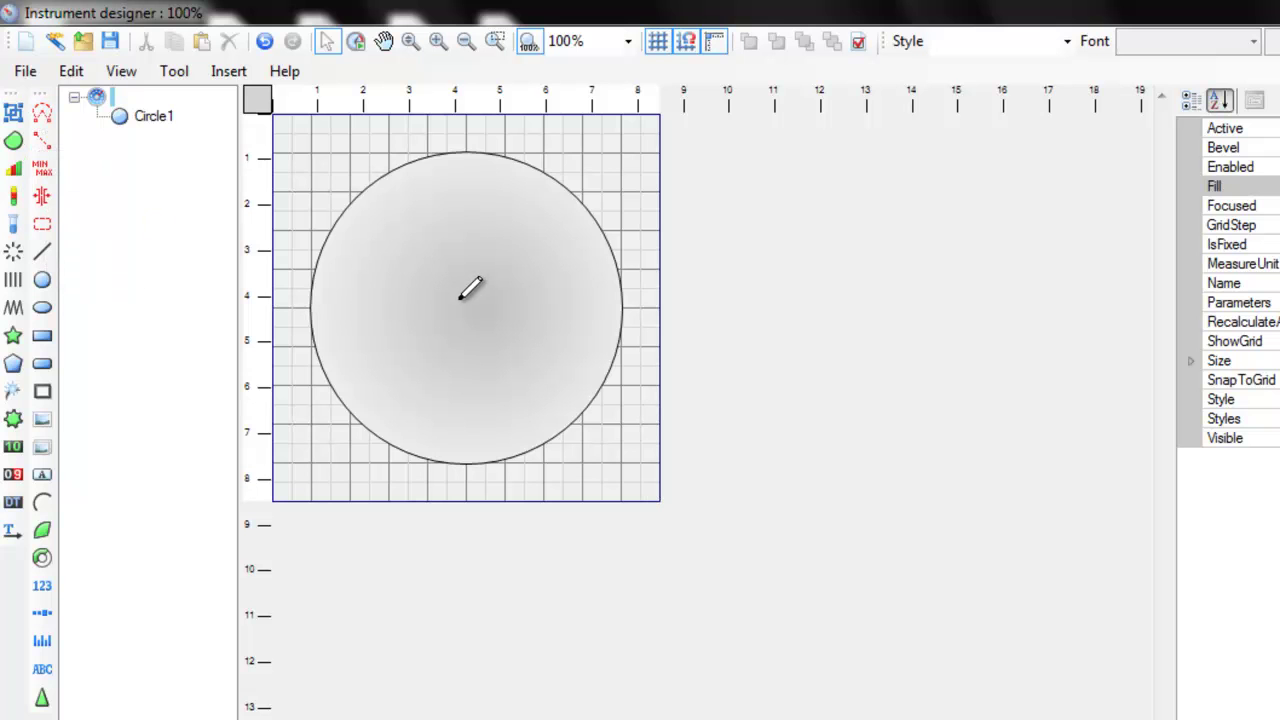
mouse_move(462, 305)
mouse_down()
mouse_move(469, 256)
mouse_move(517, 161)
mouse_up()
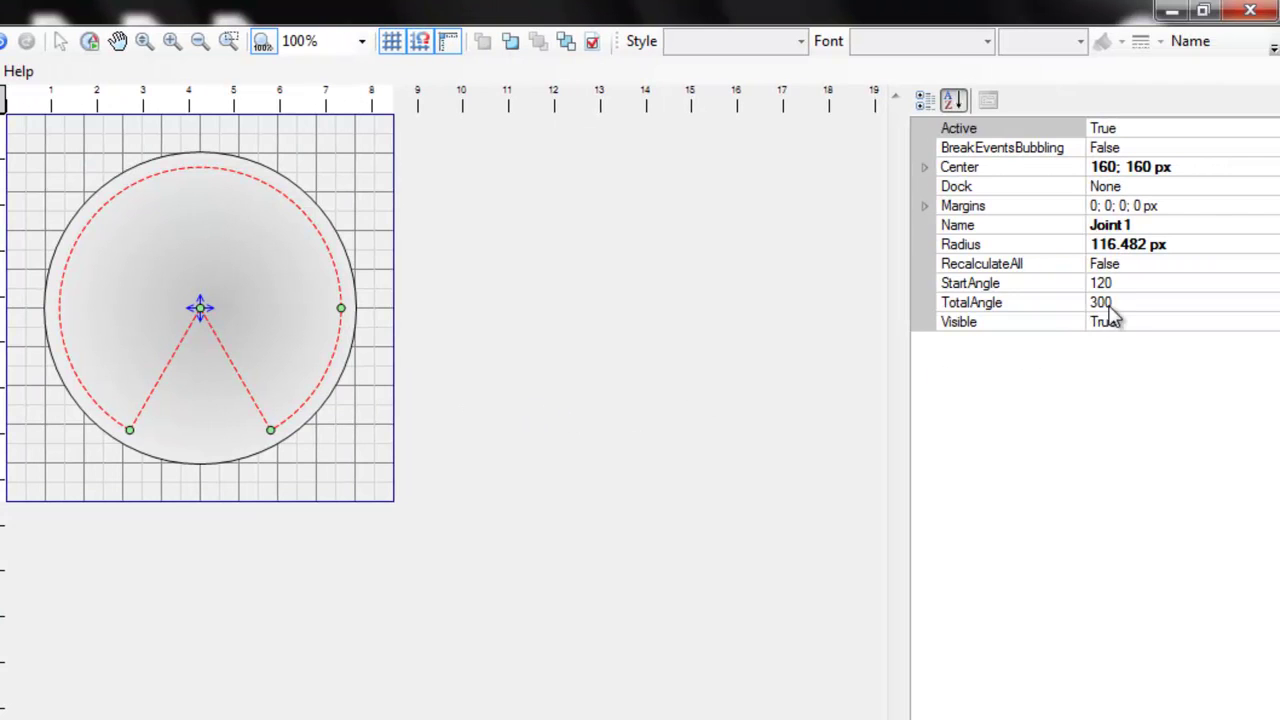
click(1134, 305)
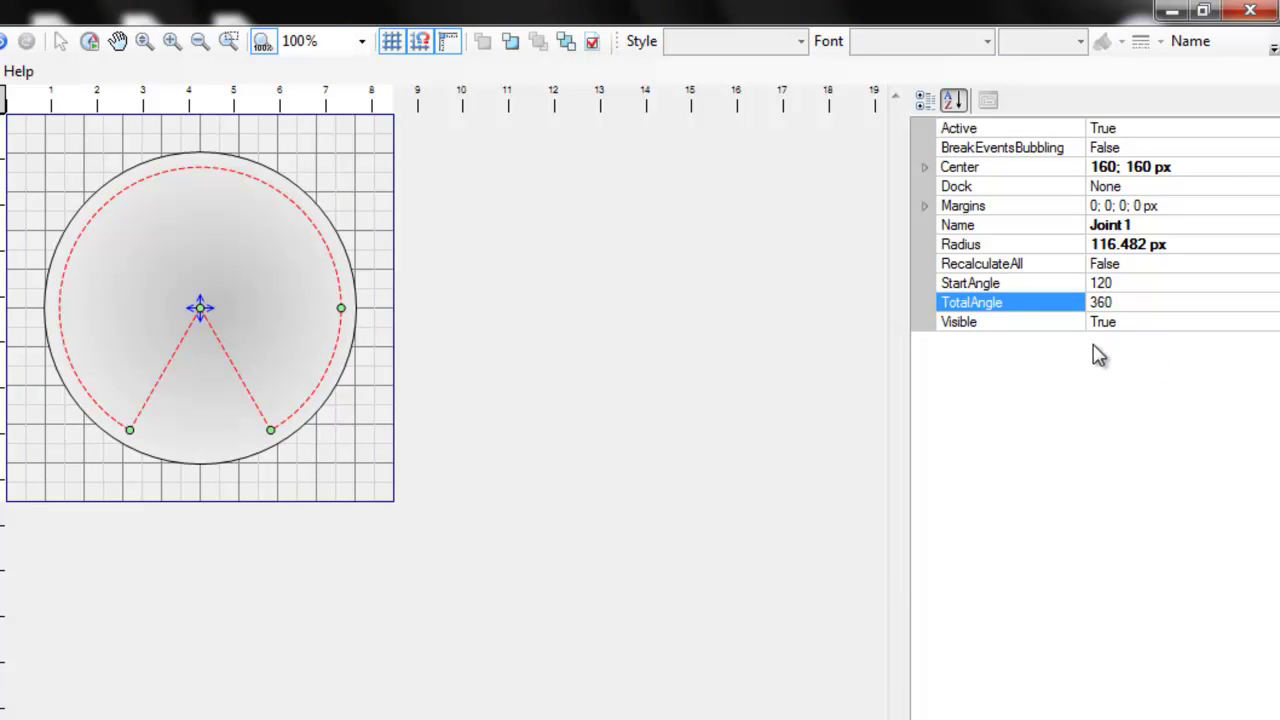
click(768, 382)
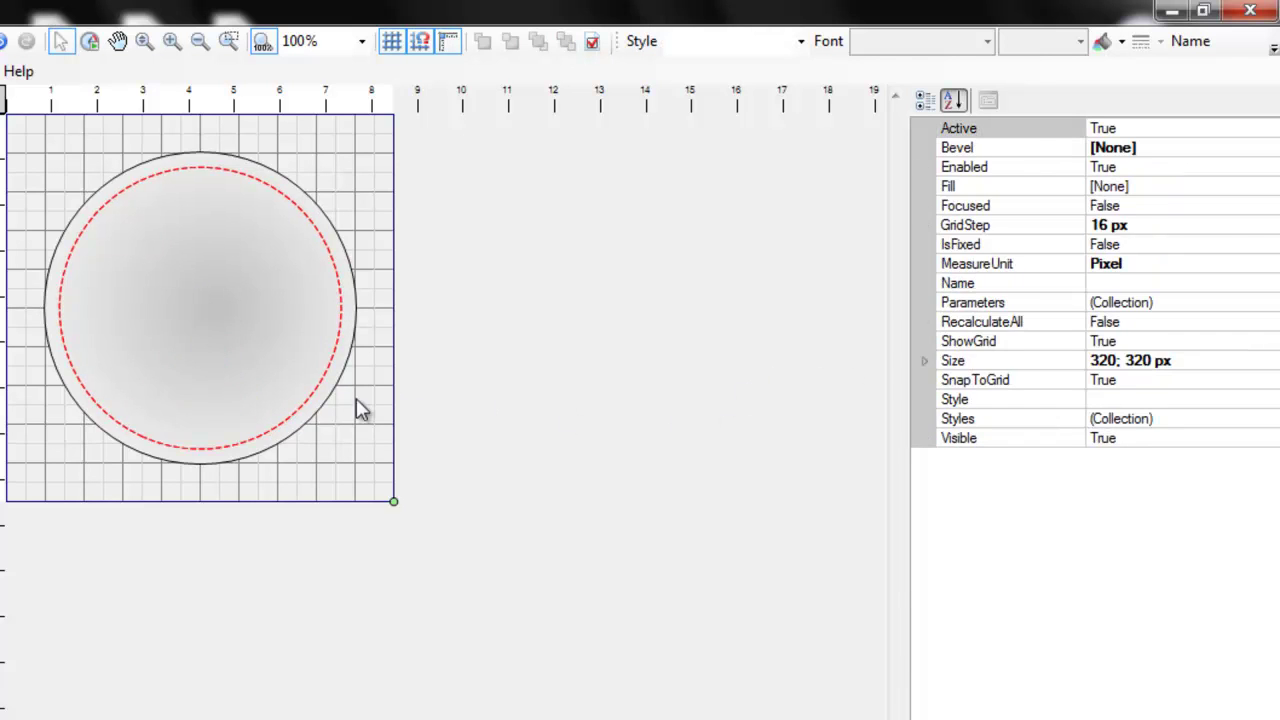
Set the joint's start angle to -90 so it starts at the top of the dial
click(287, 428)
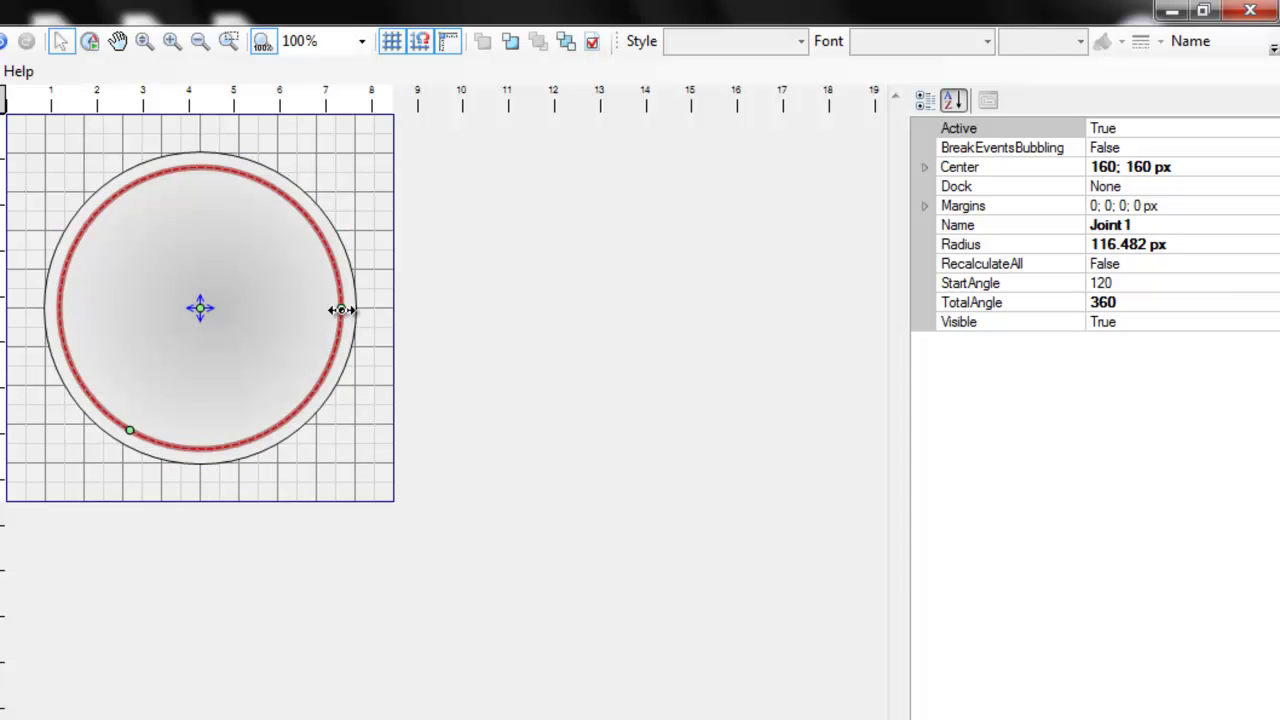
click(1132, 285)
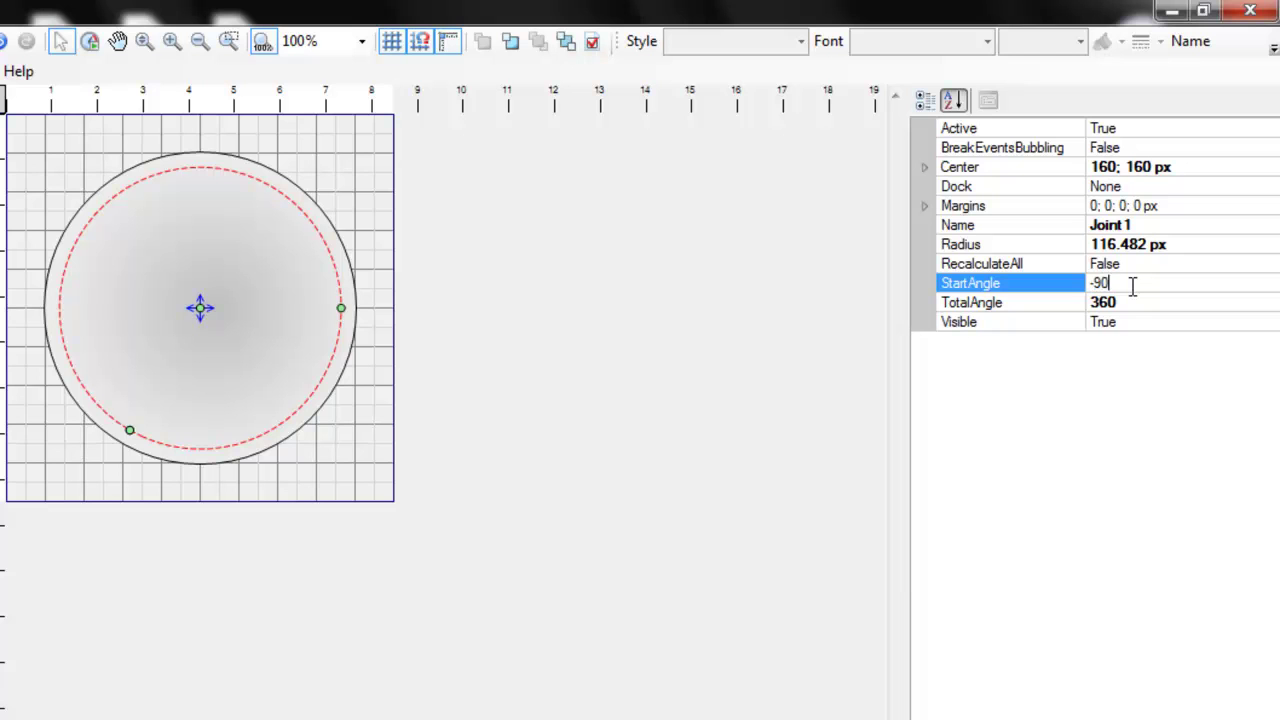
click(729, 397)
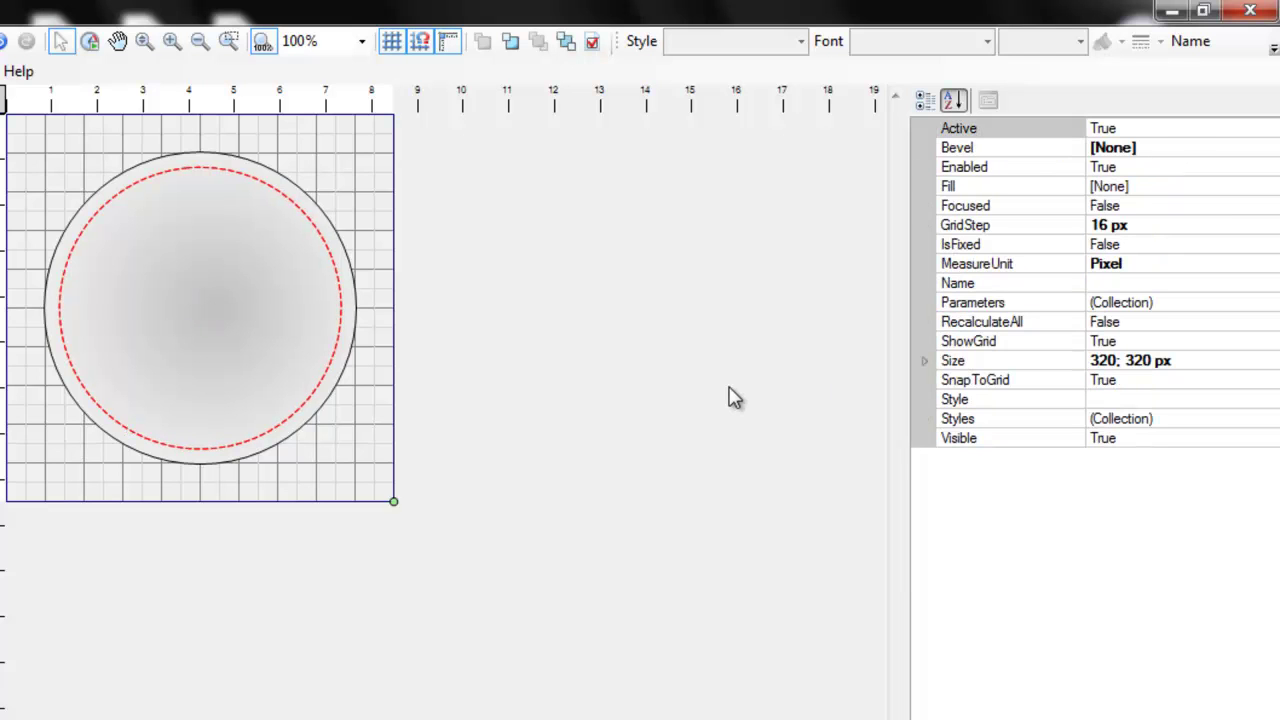
click(205, 180)
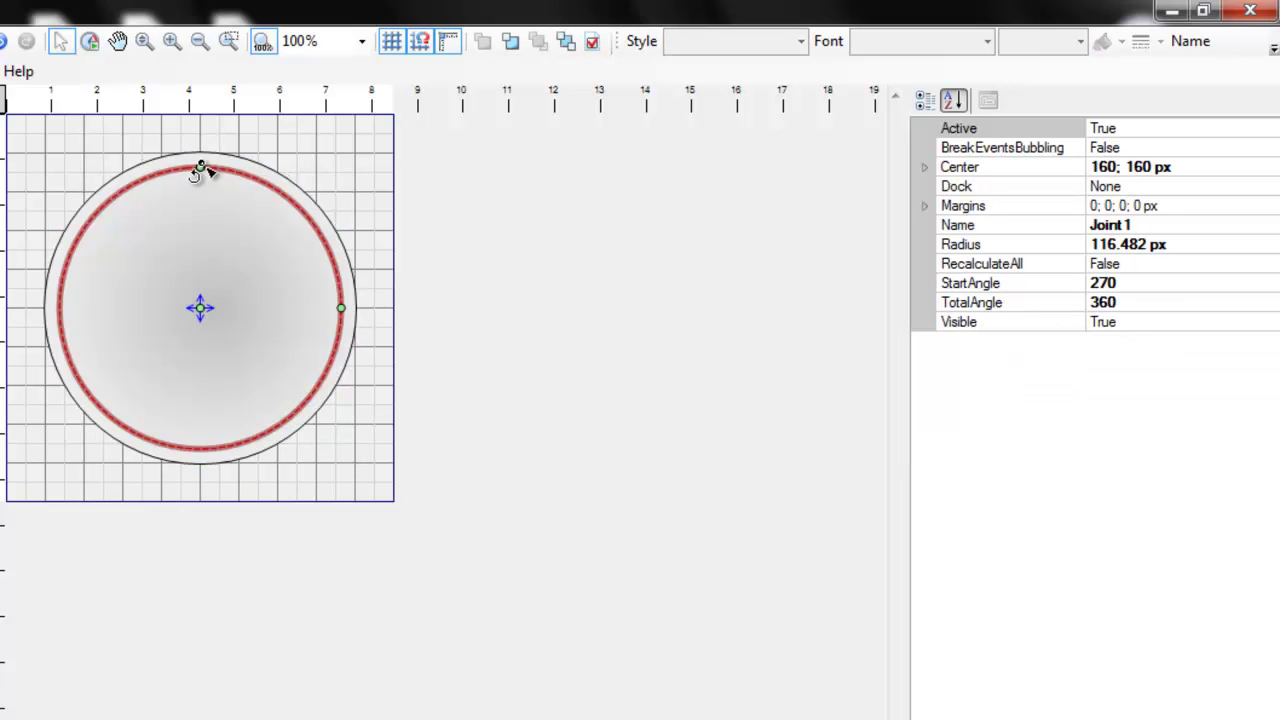
click(550, 387)
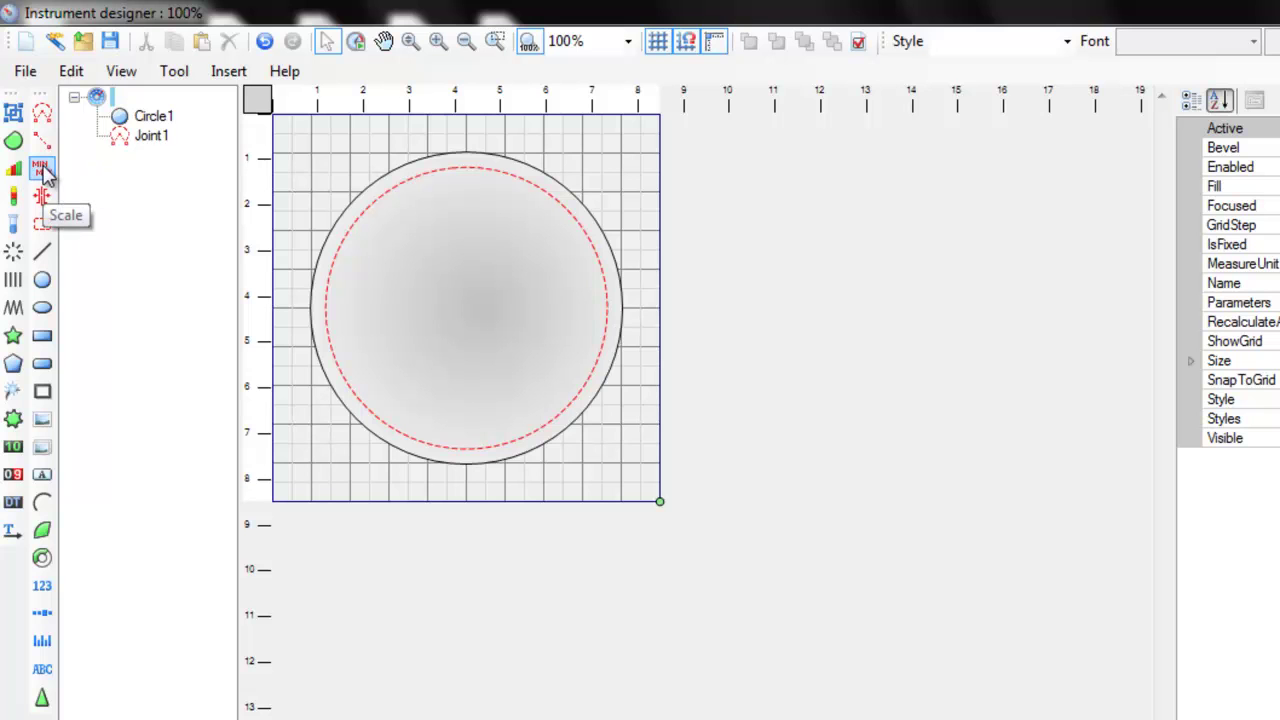
Add a scale inside the joint and set its maximum to 12
drag(44, 172, 158, 137)
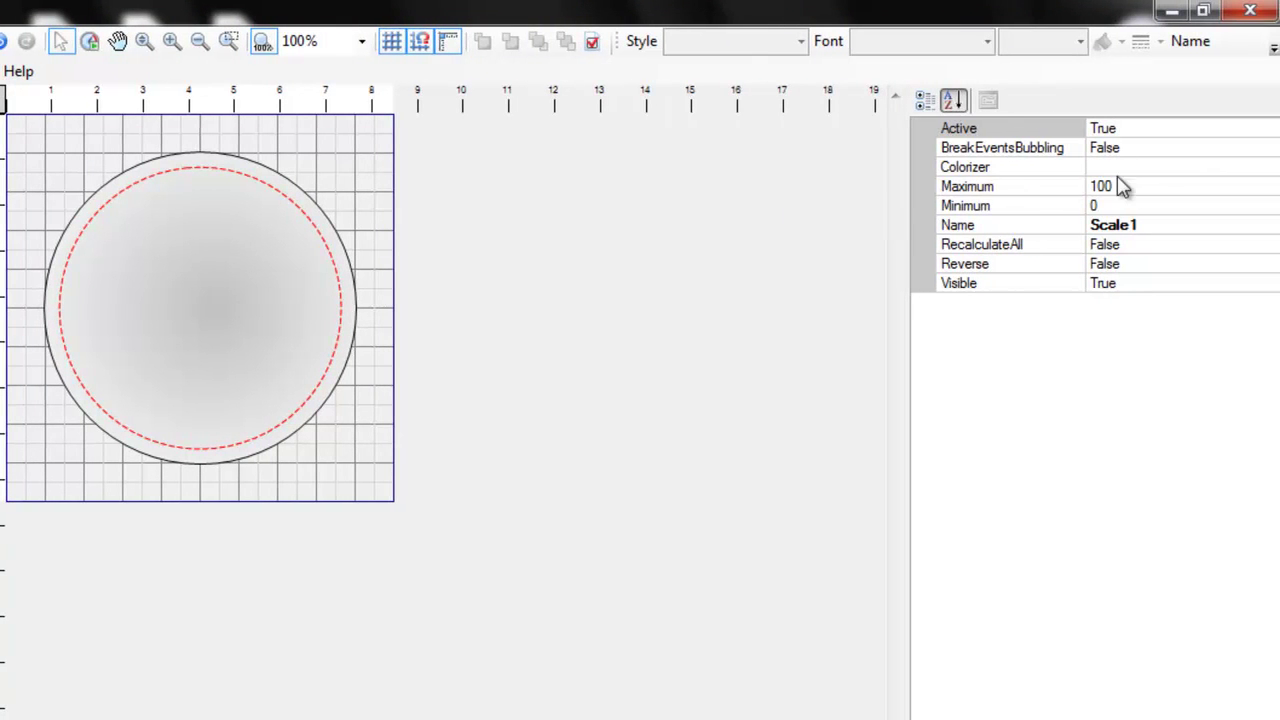
click(1148, 185)
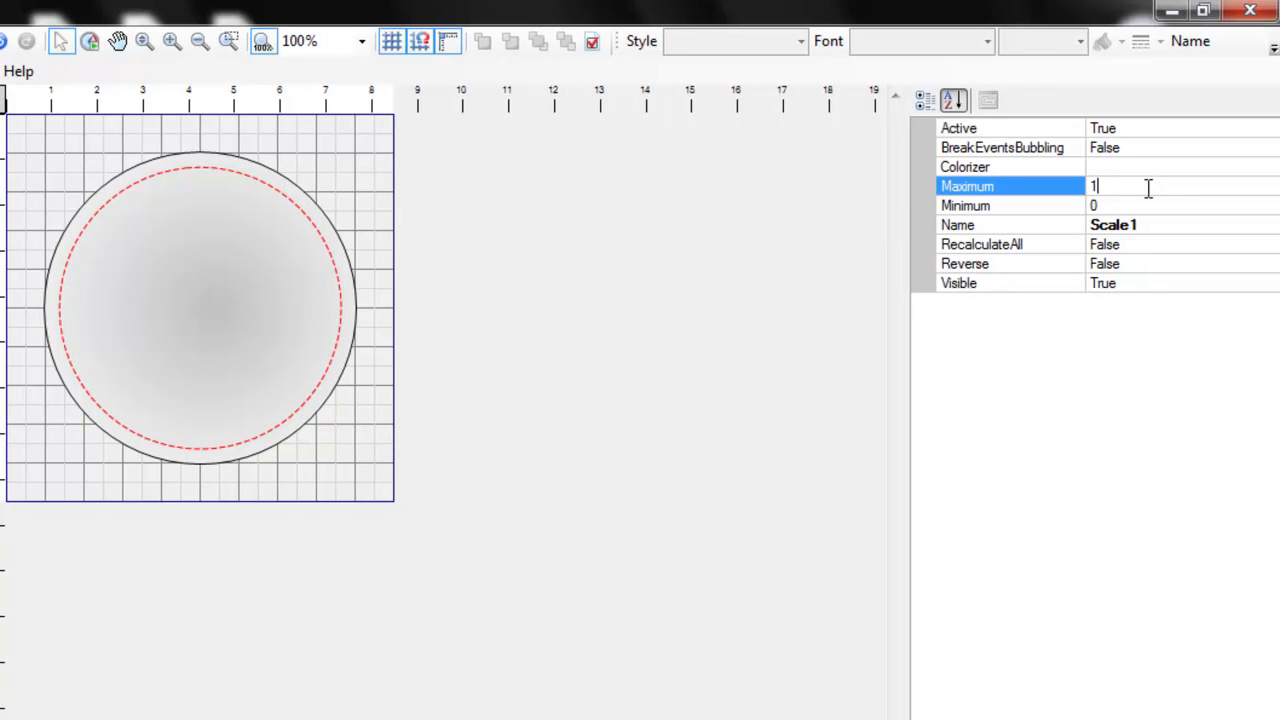
text(12)
click(1115, 204)
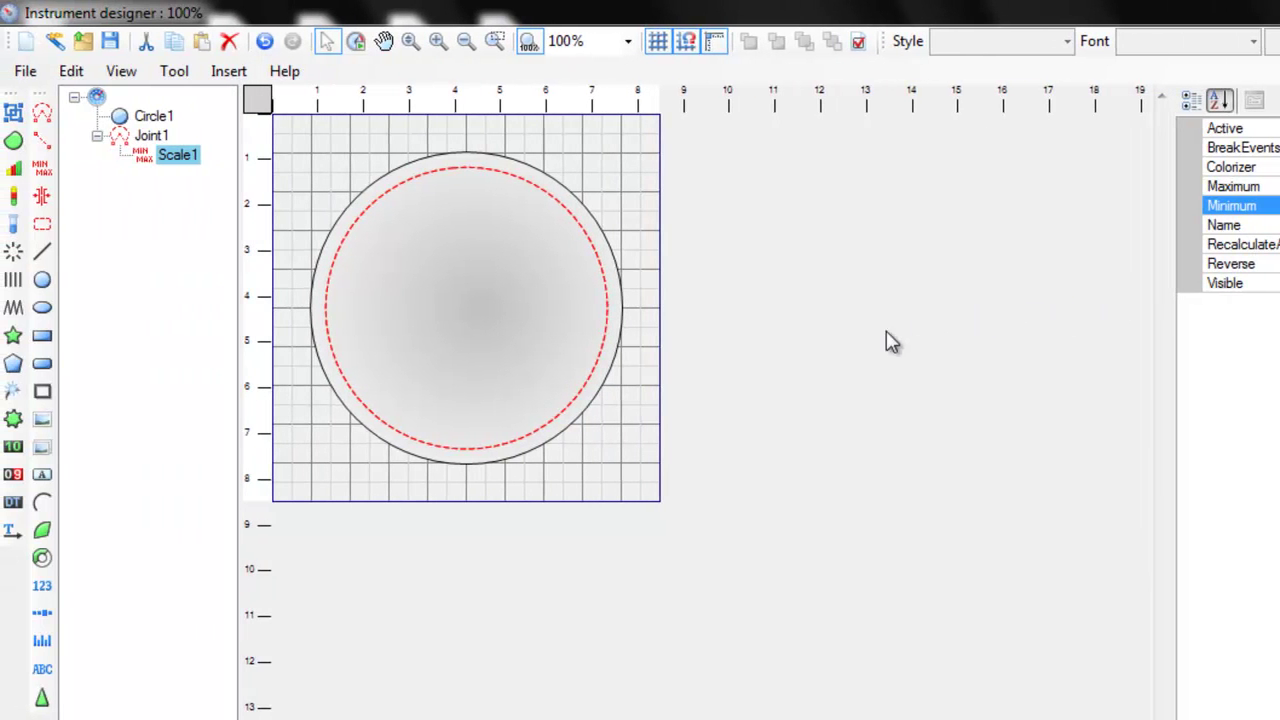
click(750, 371)
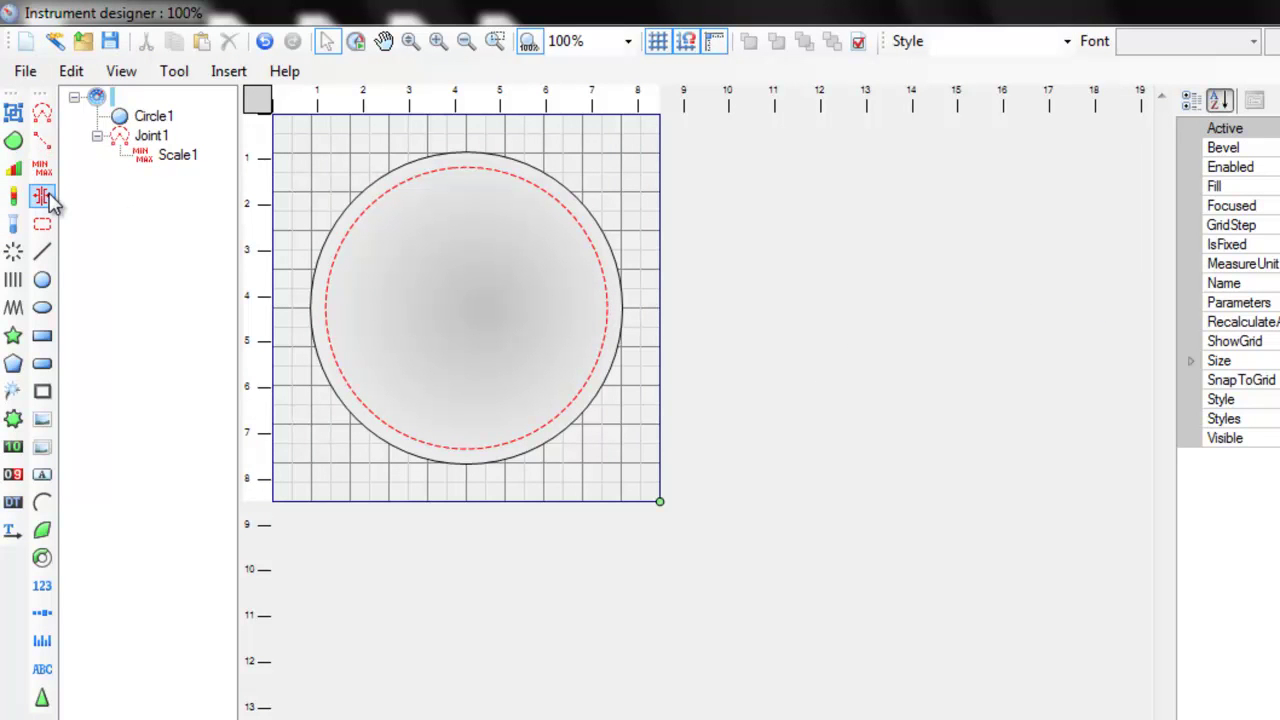
Add a slider inside the scale and rename it Hours
drag(44, 200, 175, 172)
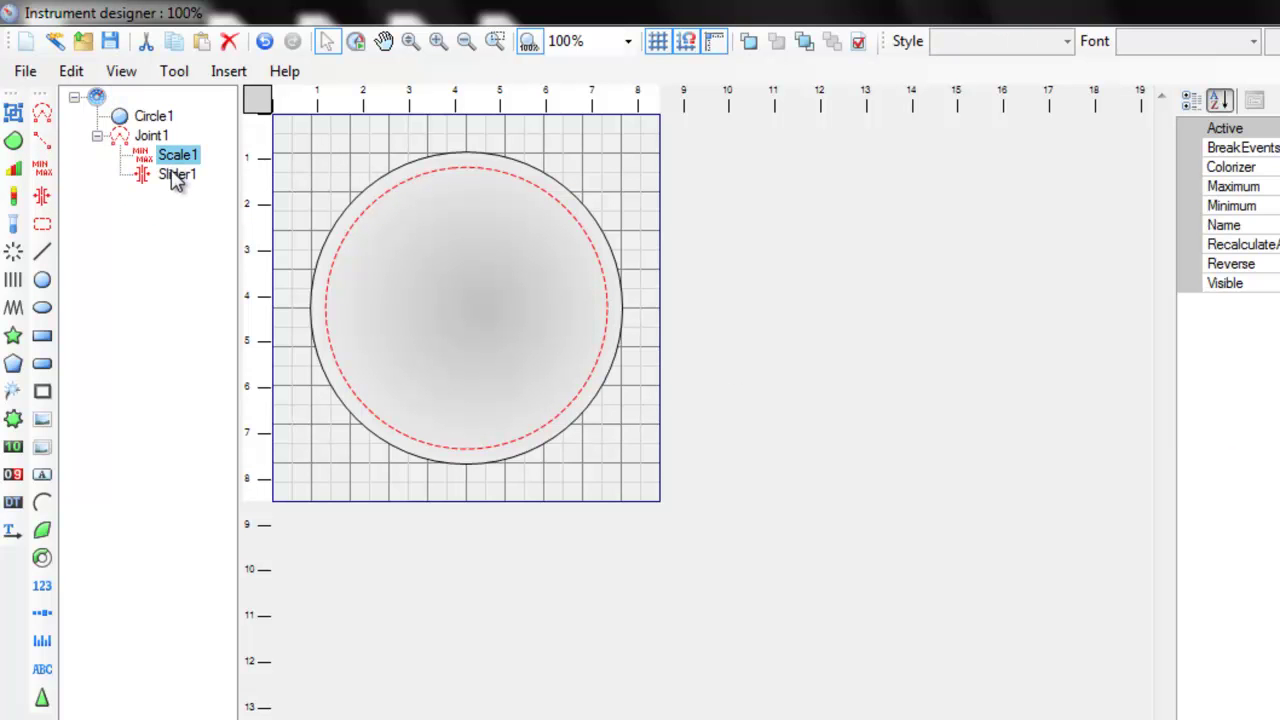
click(199, 175)
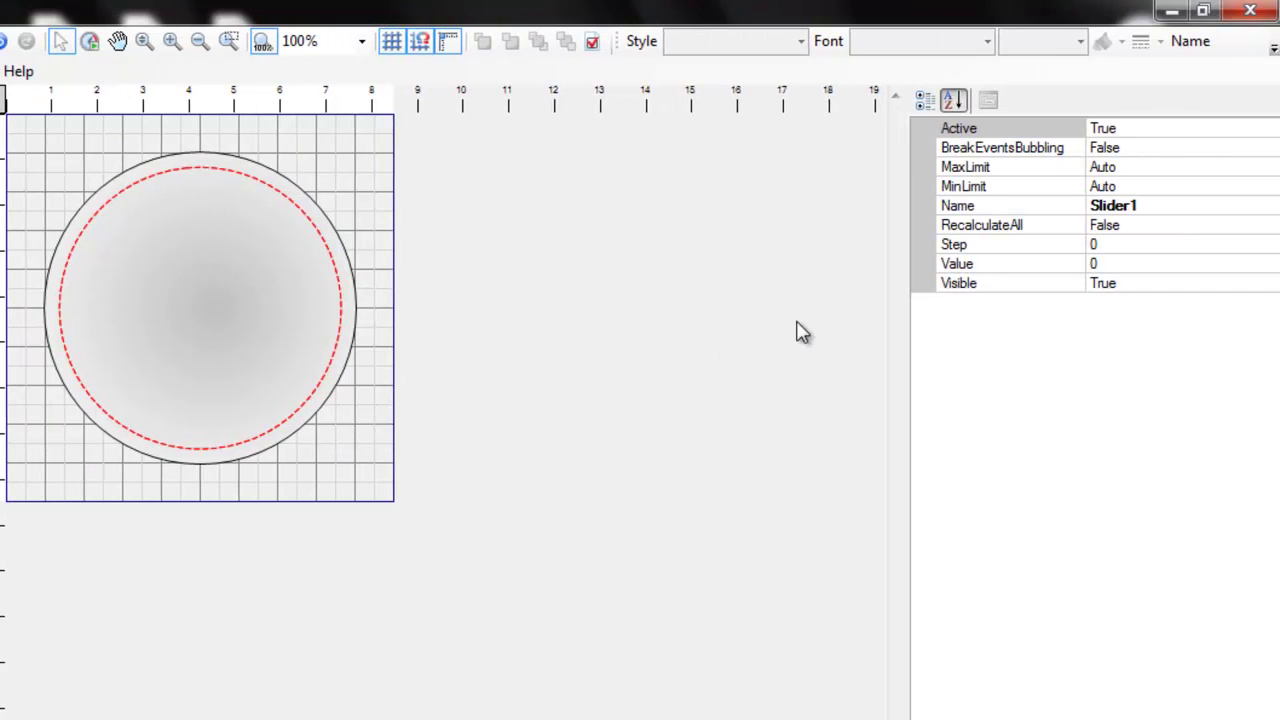
click(1171, 205)
text(Hours)
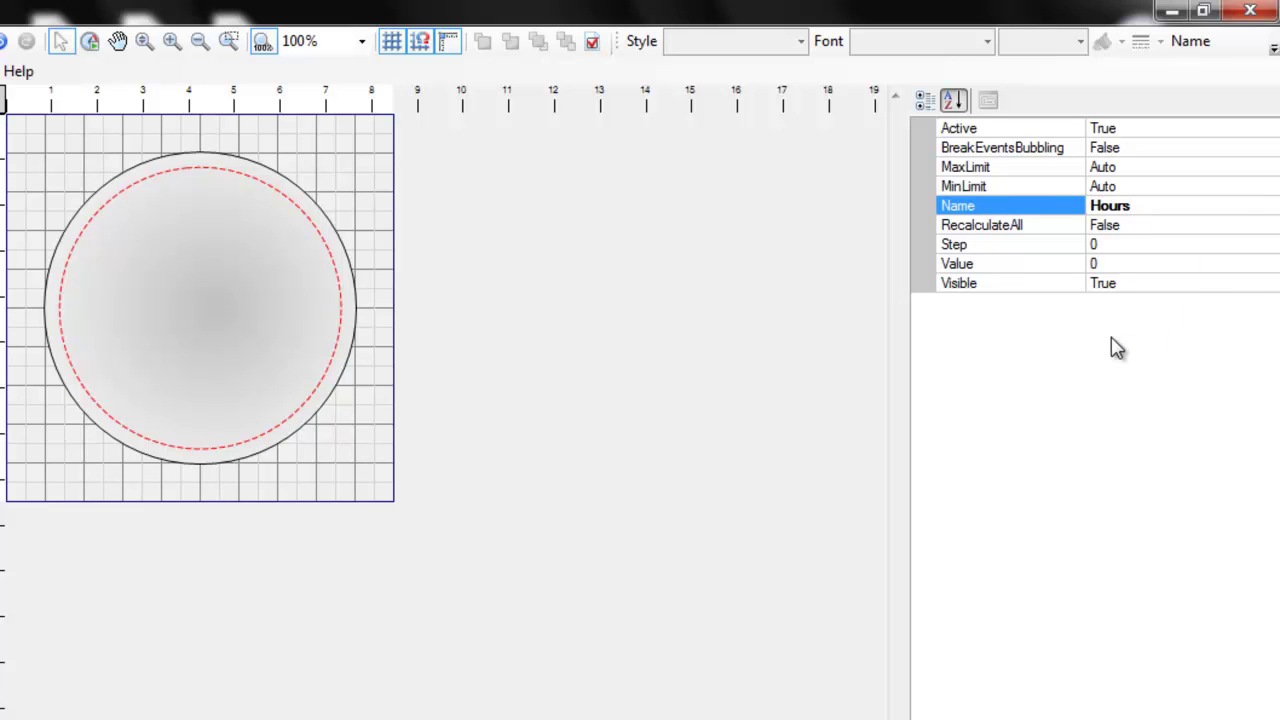
click(1045, 266)
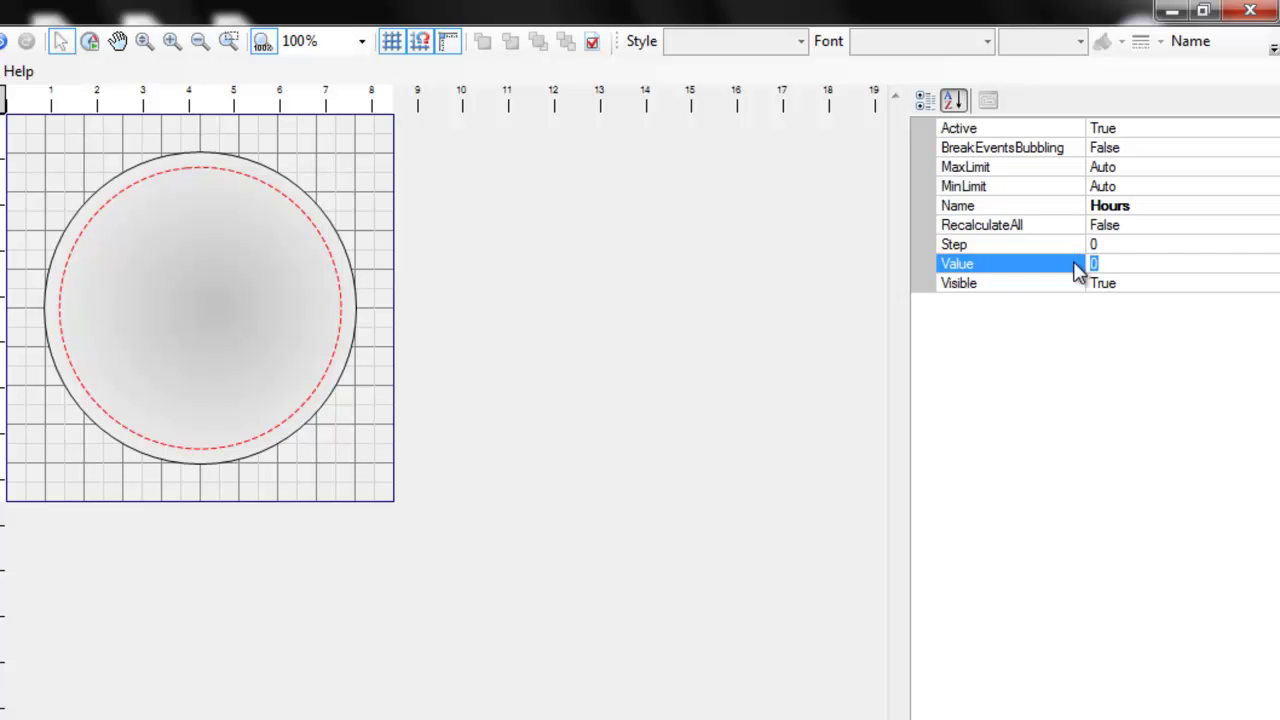
click(657, 271)
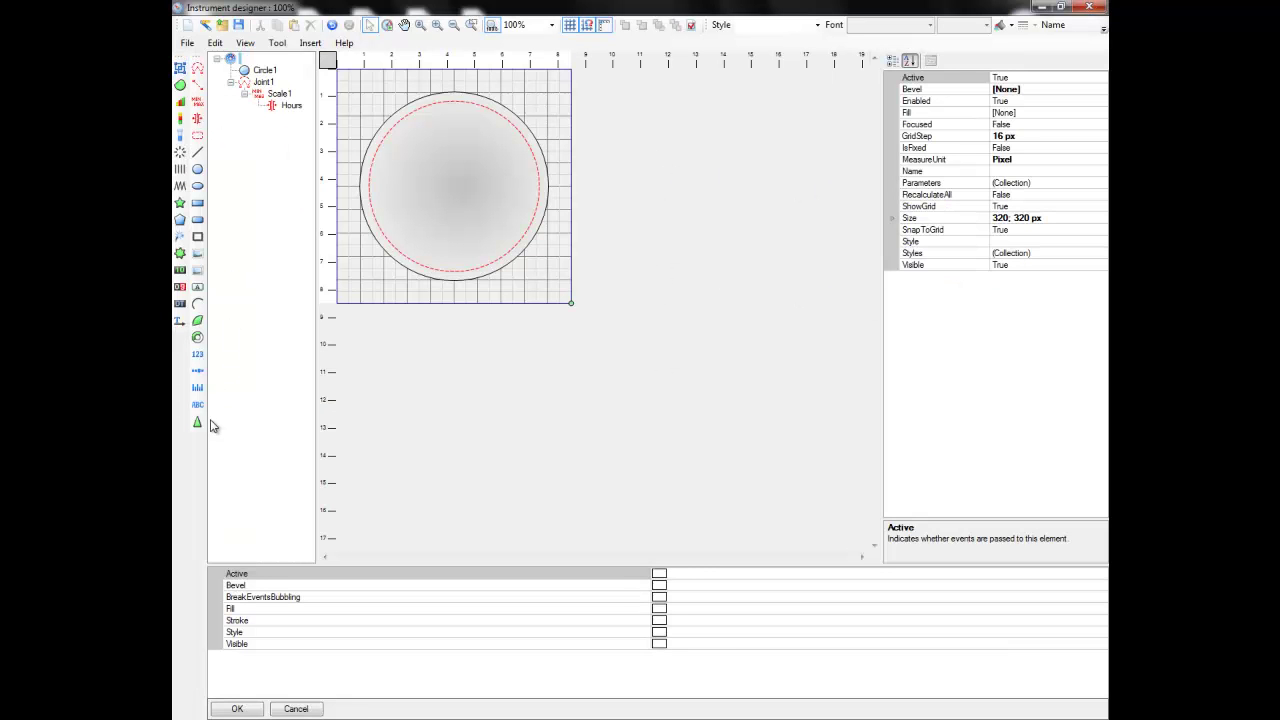
Draw a needle from the dial's center to about 176; 48 px and nest it under the Hours slider
click(197, 422)
mouse_move(456, 181)
mouse_down()
mouse_move(493, 106)
mouse_move(465, 104)
mouse_up()
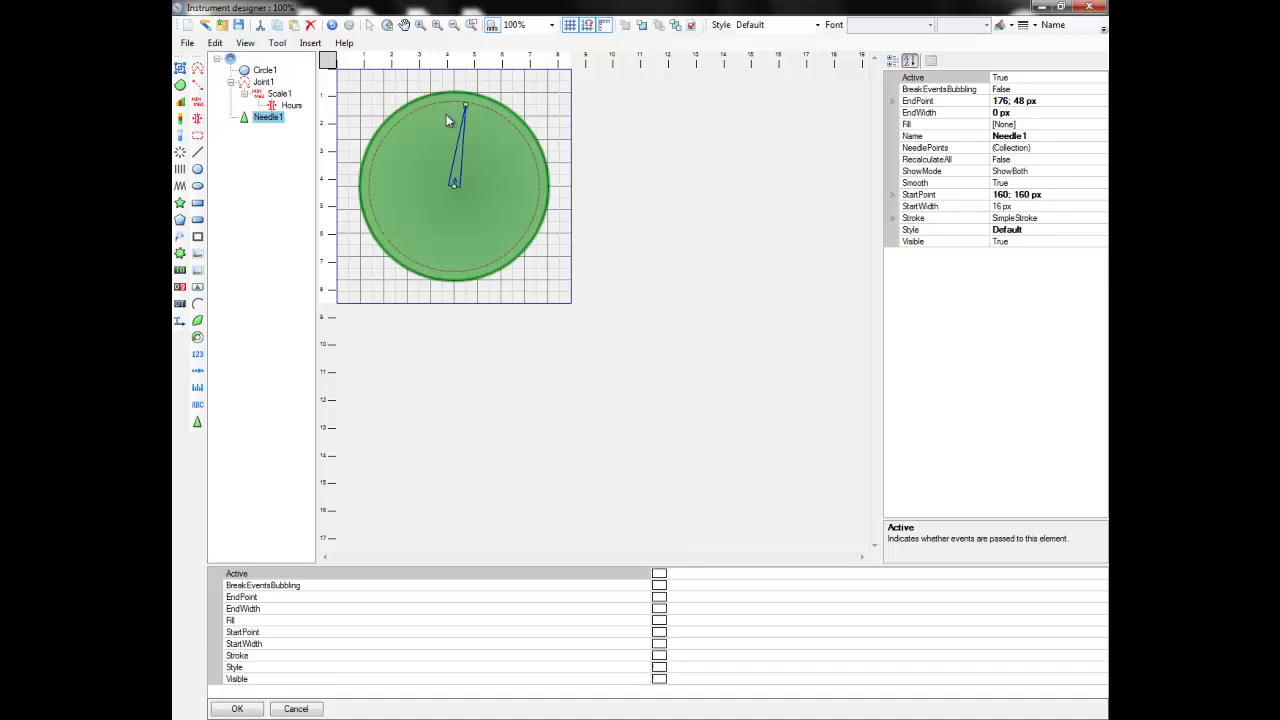
drag(300, 112, 292, 106)
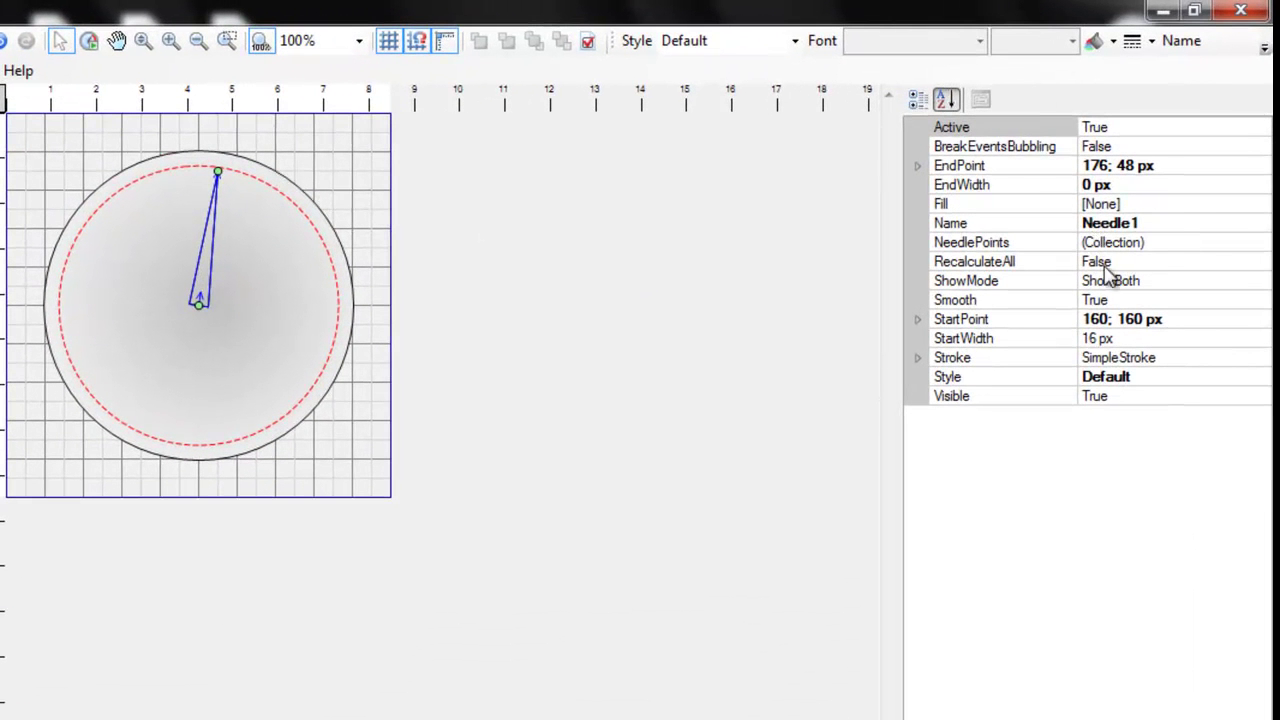
Fill the needle with a linear gradient using Black as the start color and Silver as the end color
click(1178, 205)
click(1261, 205)
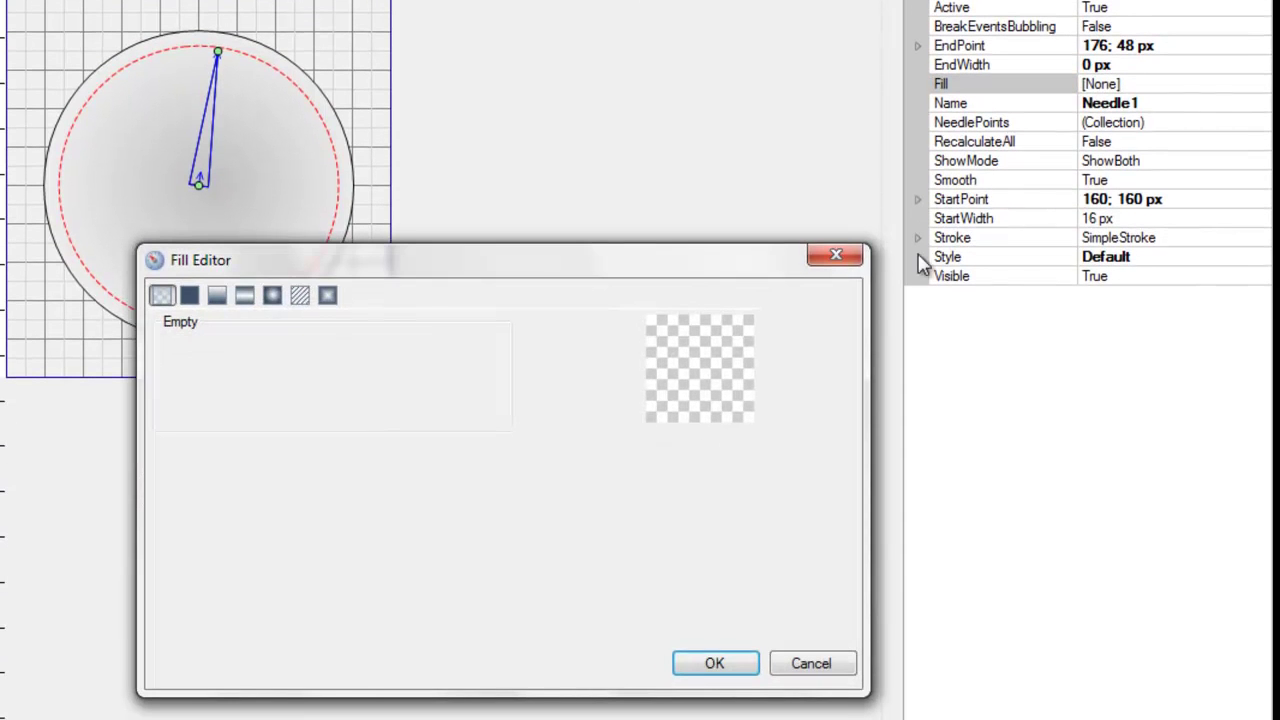
click(217, 295)
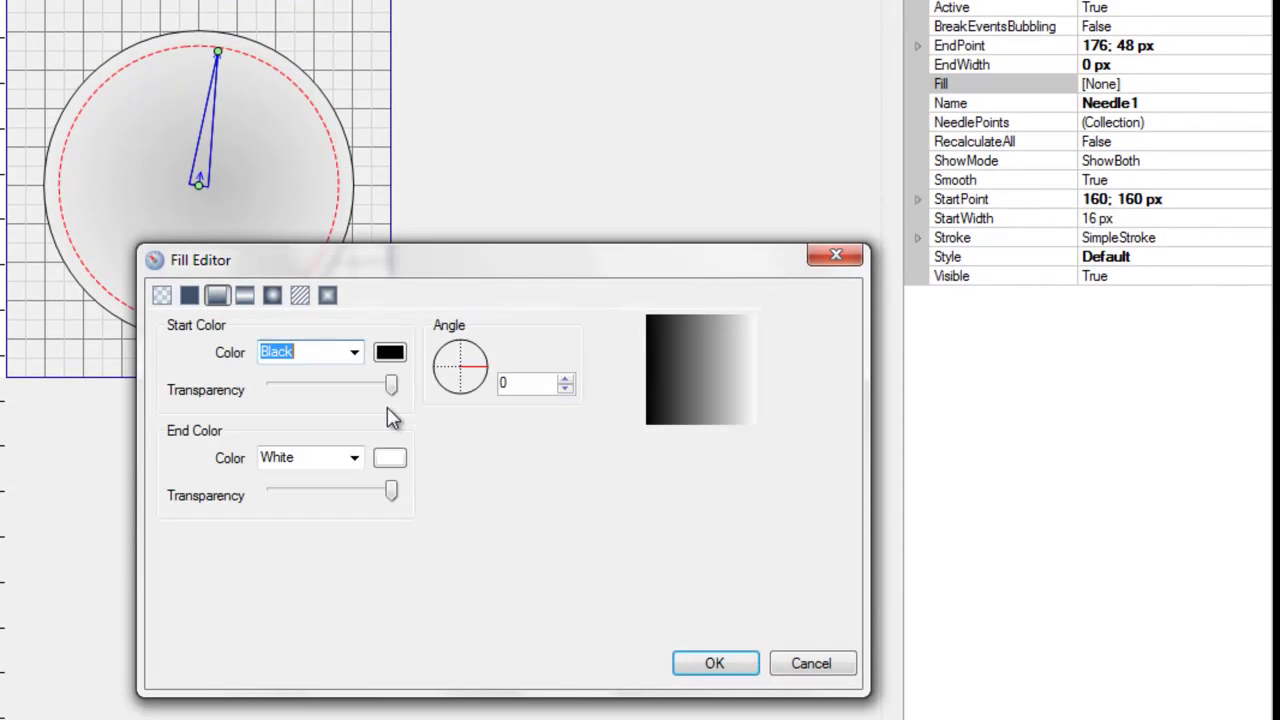
click(390, 355)
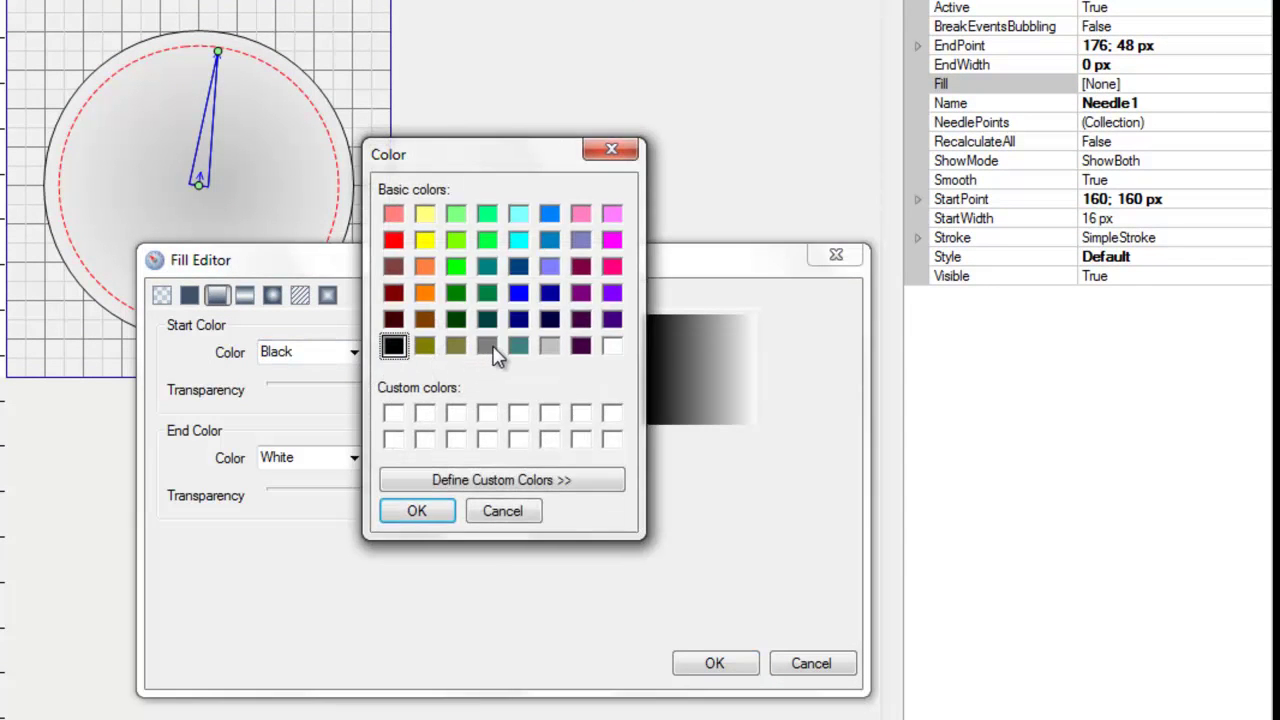
click(447, 505)
click(393, 457)
click(549, 346)
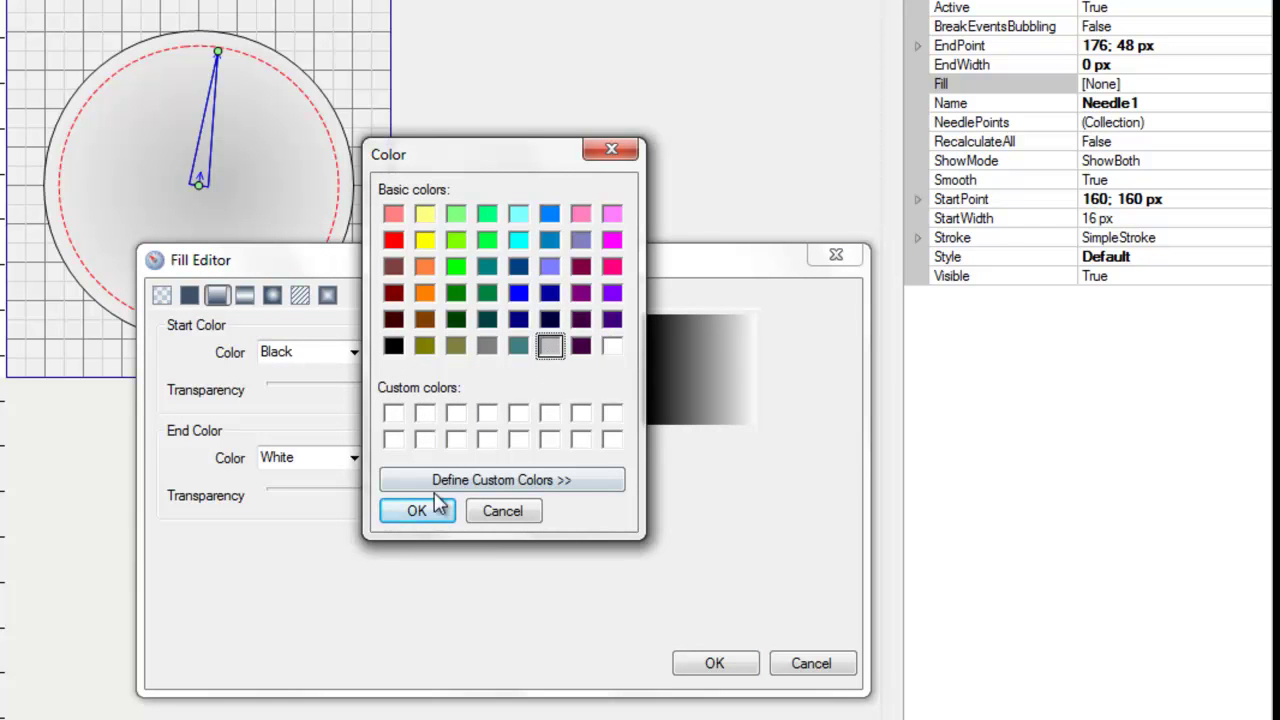
click(432, 510)
click(705, 656)
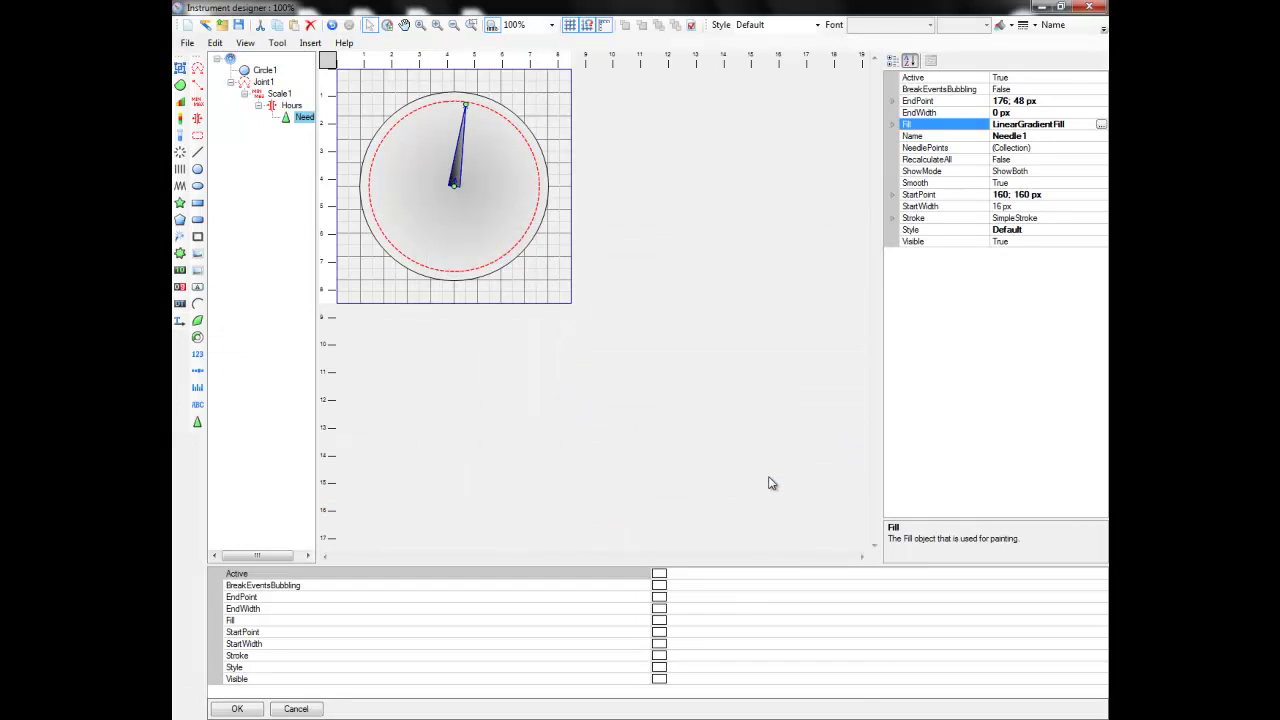
click(636, 192)
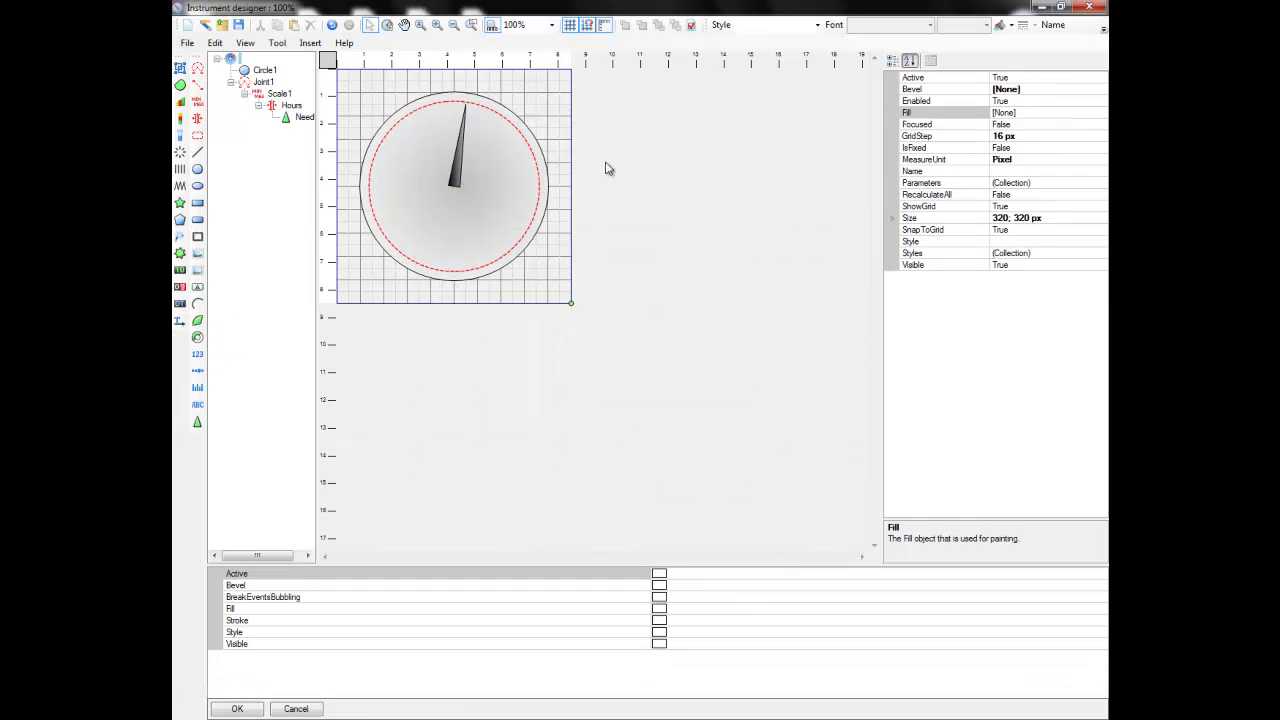
Bind the hour needle's StartPoint to the expression r(-25px)
click(459, 164)
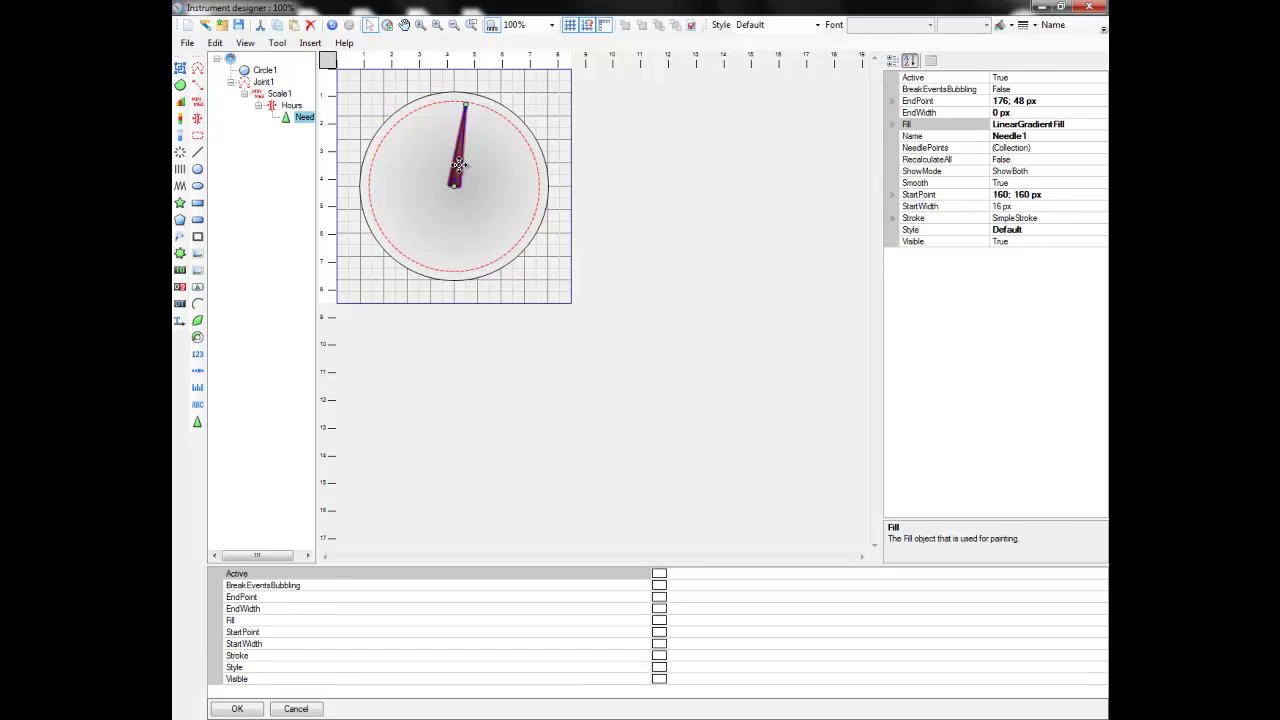
click(303, 117)
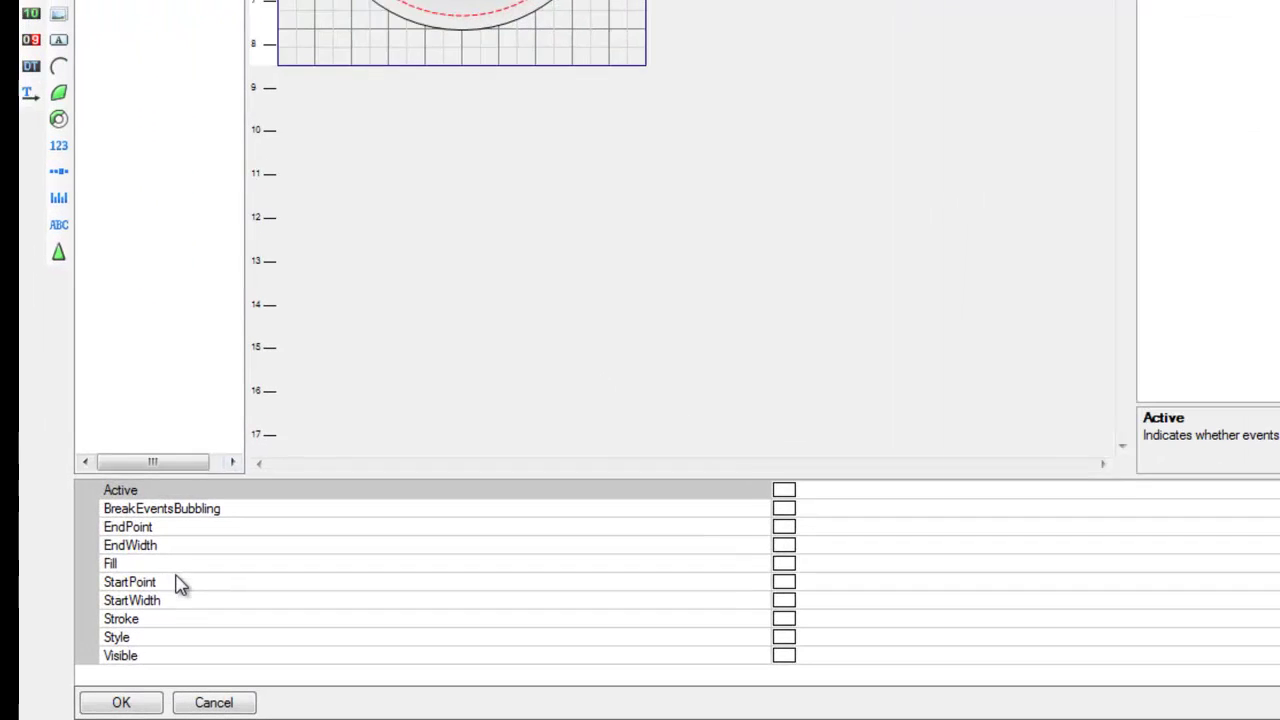
click(272, 634)
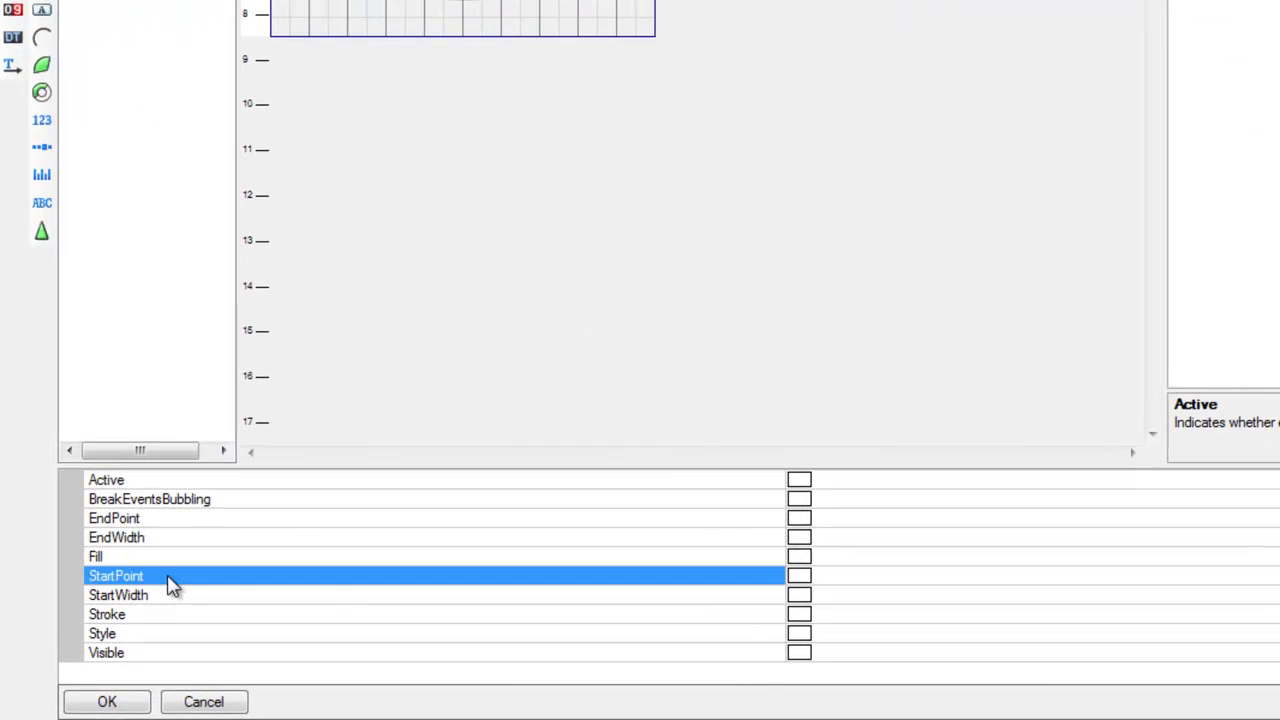
click(154, 520)
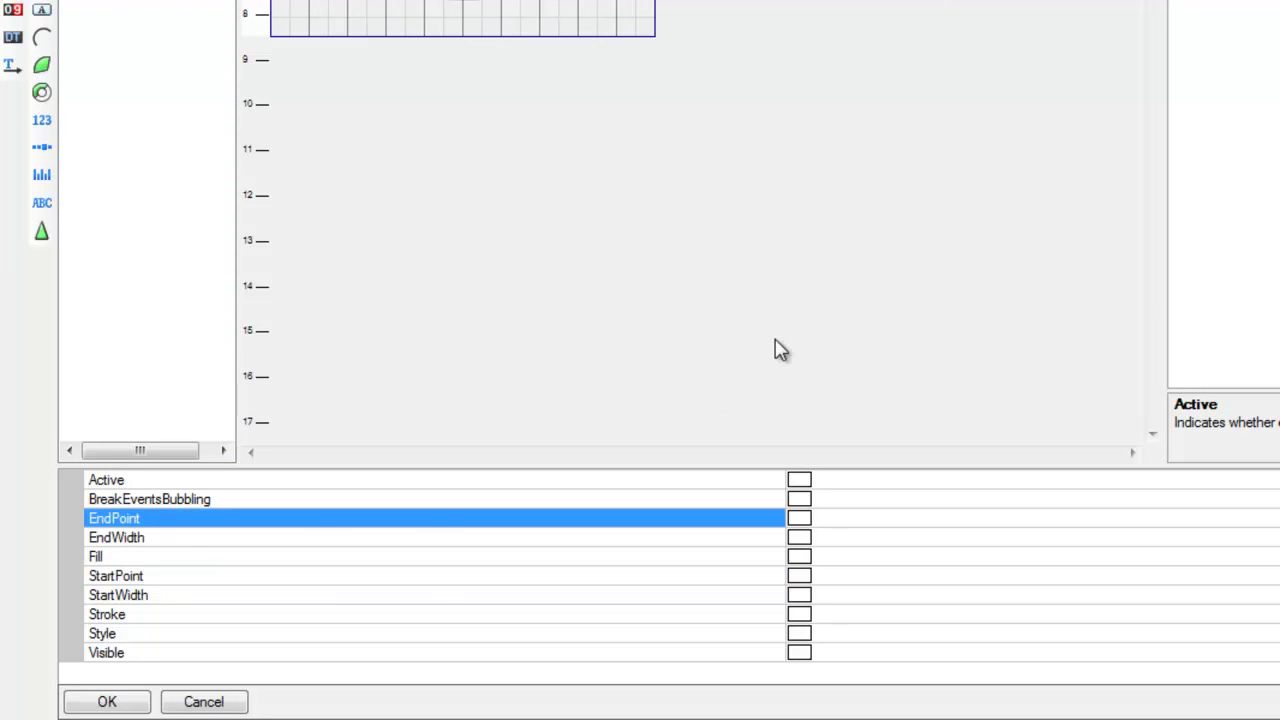
click(322, 580)
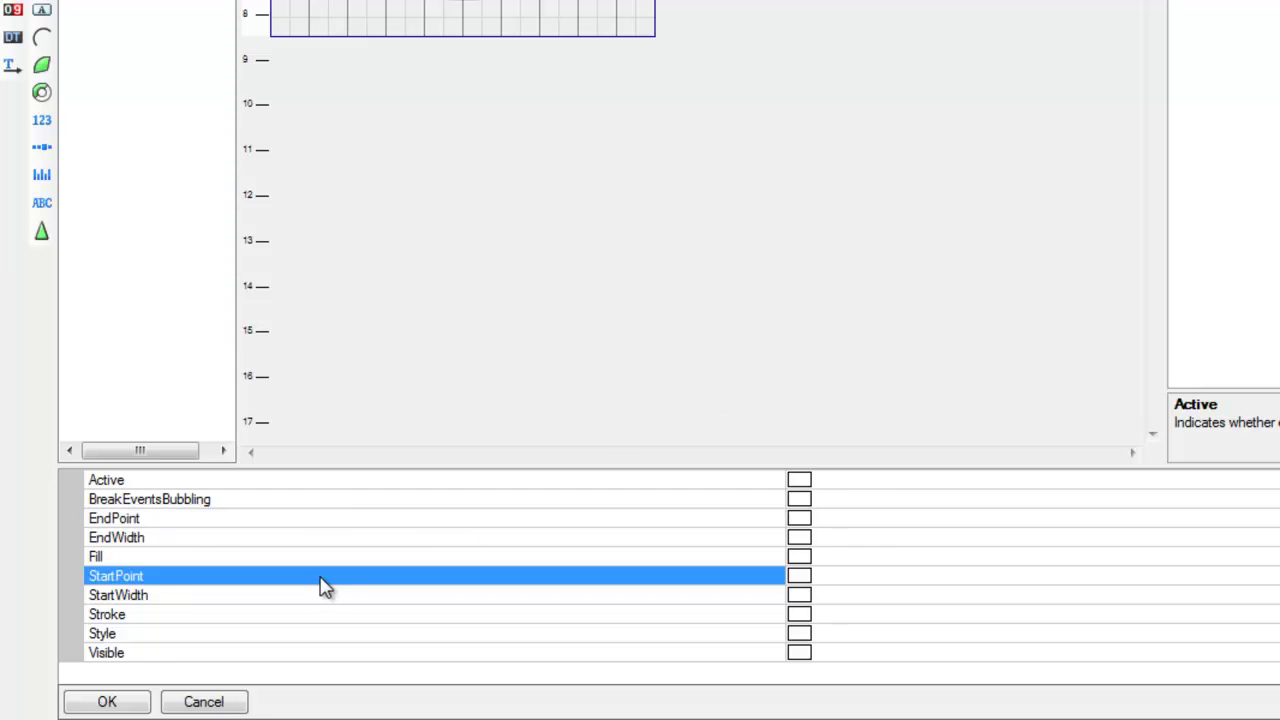
click(853, 578)
text(r(-25px))
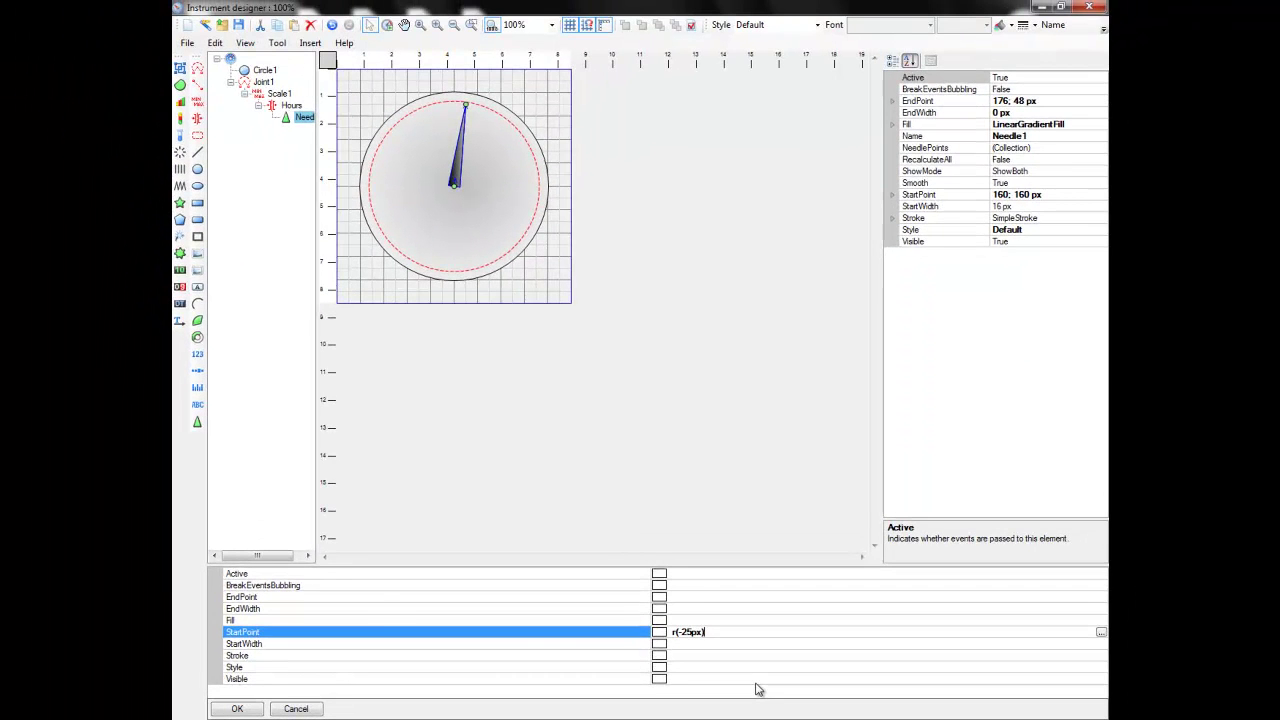
click(381, 609)
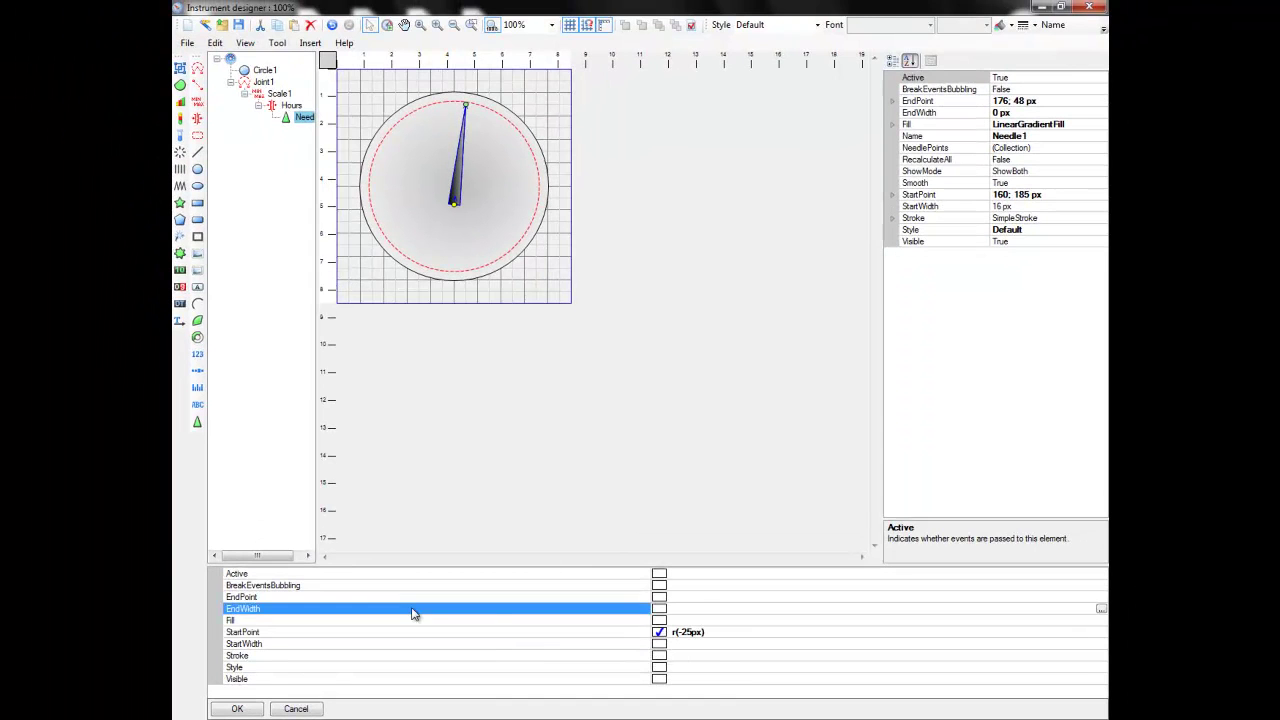
Bind the hour needle's EndPoint to r(50px) and revise the expression to r(75px)
click(698, 600)
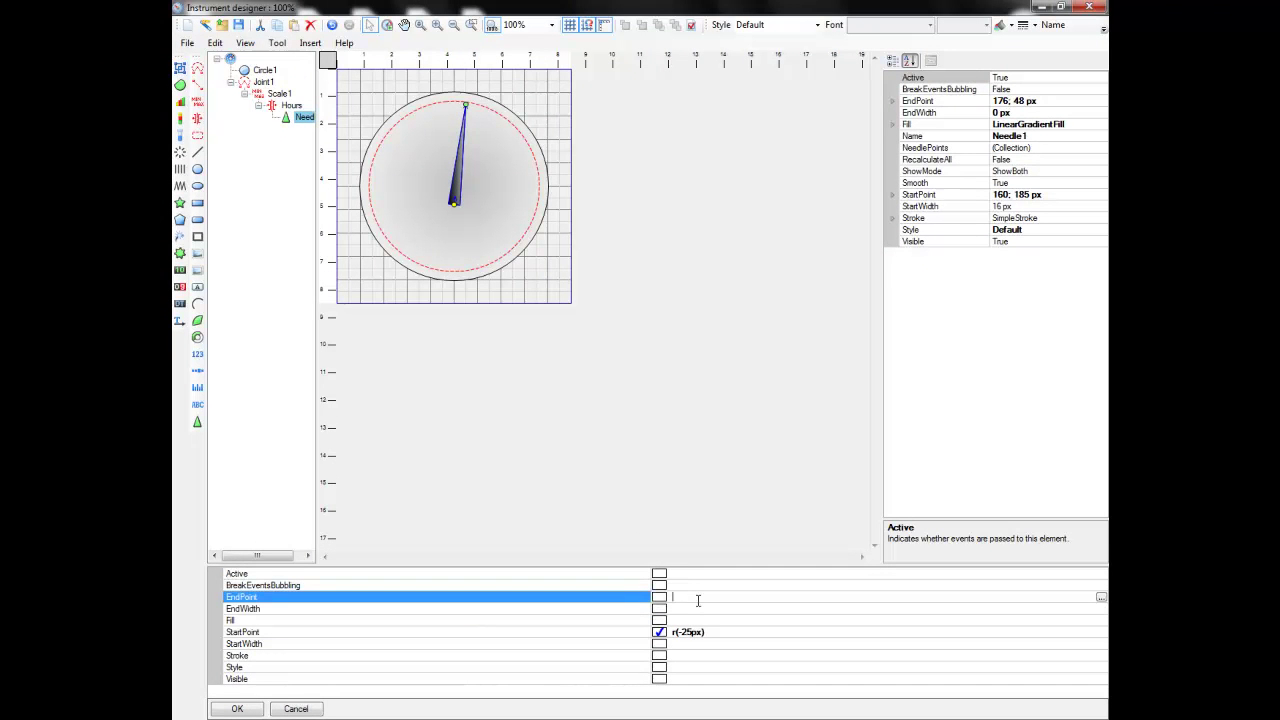
click(586, 440)
click(455, 192)
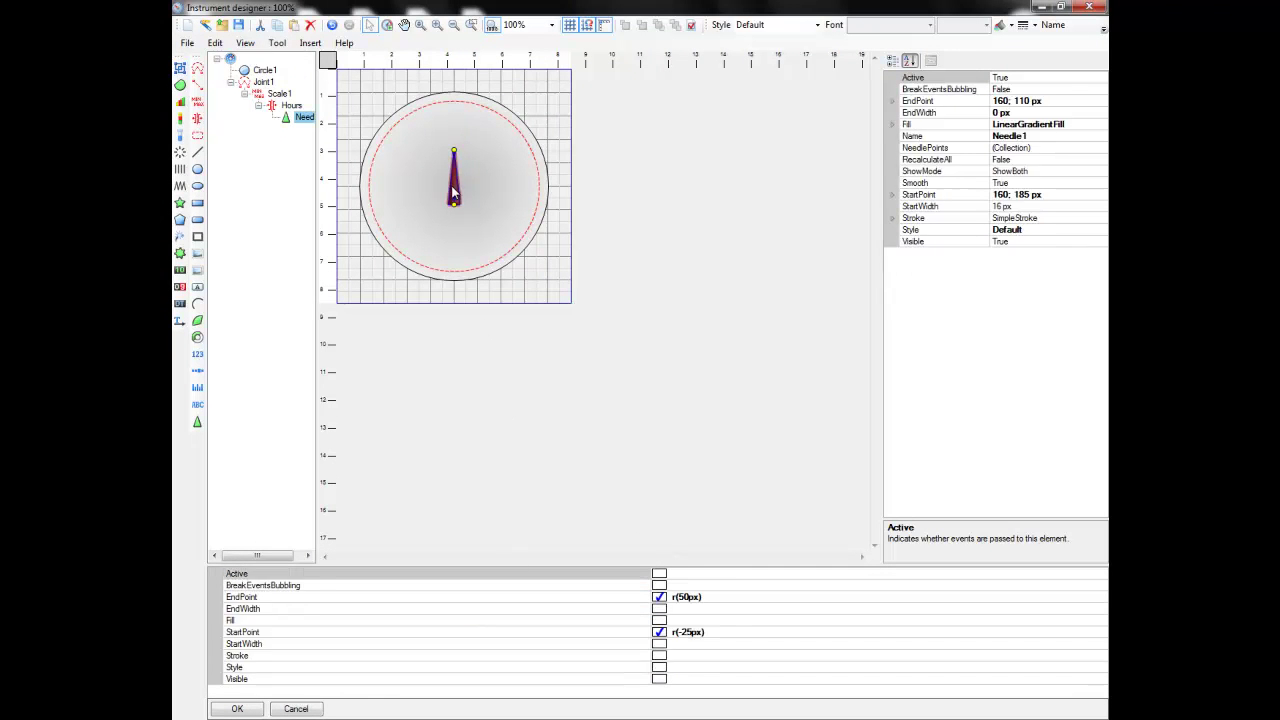
click(685, 597)
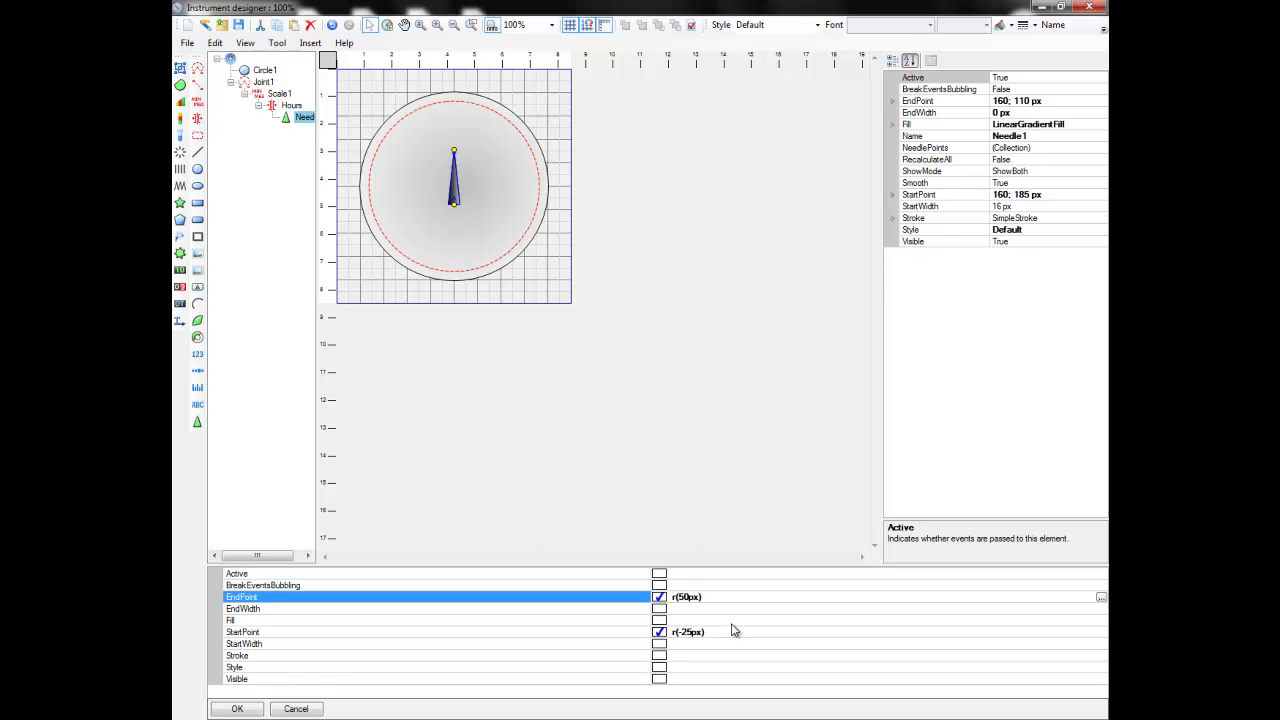
click(757, 371)
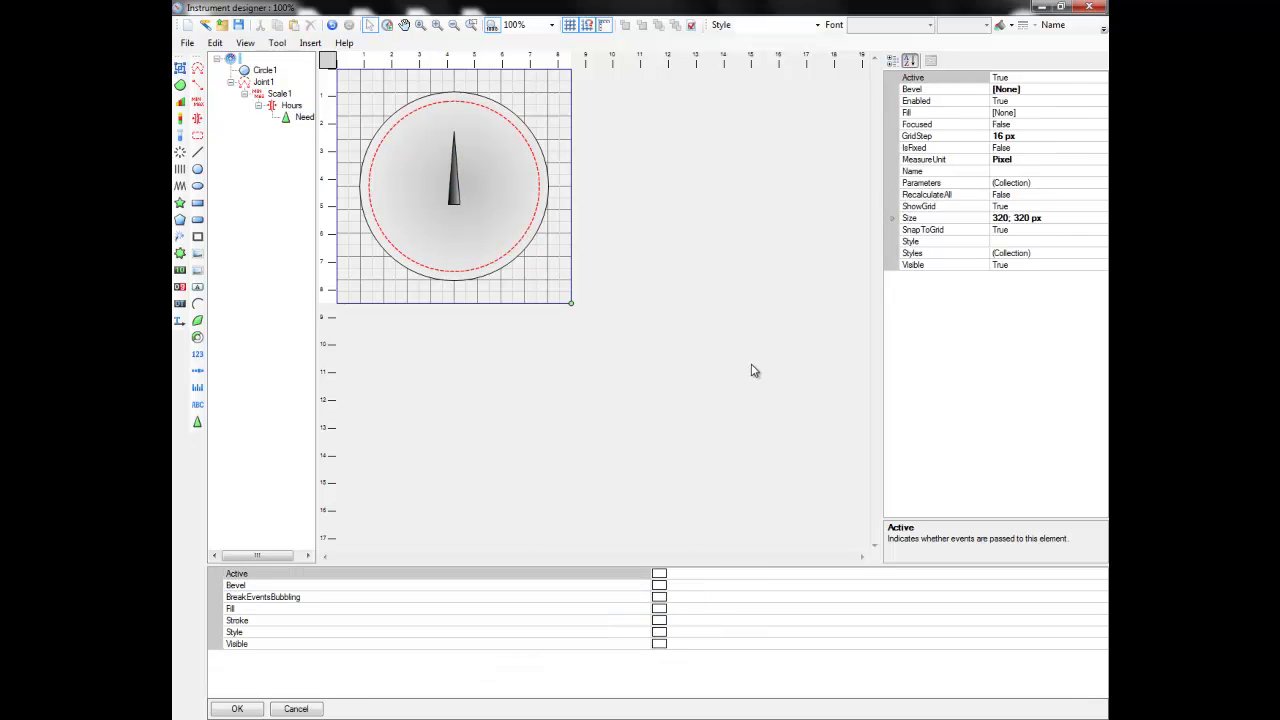
Test the instrument interactively by swinging the hour needle clockwise to a little past the one o'clock direction
click(387, 24)
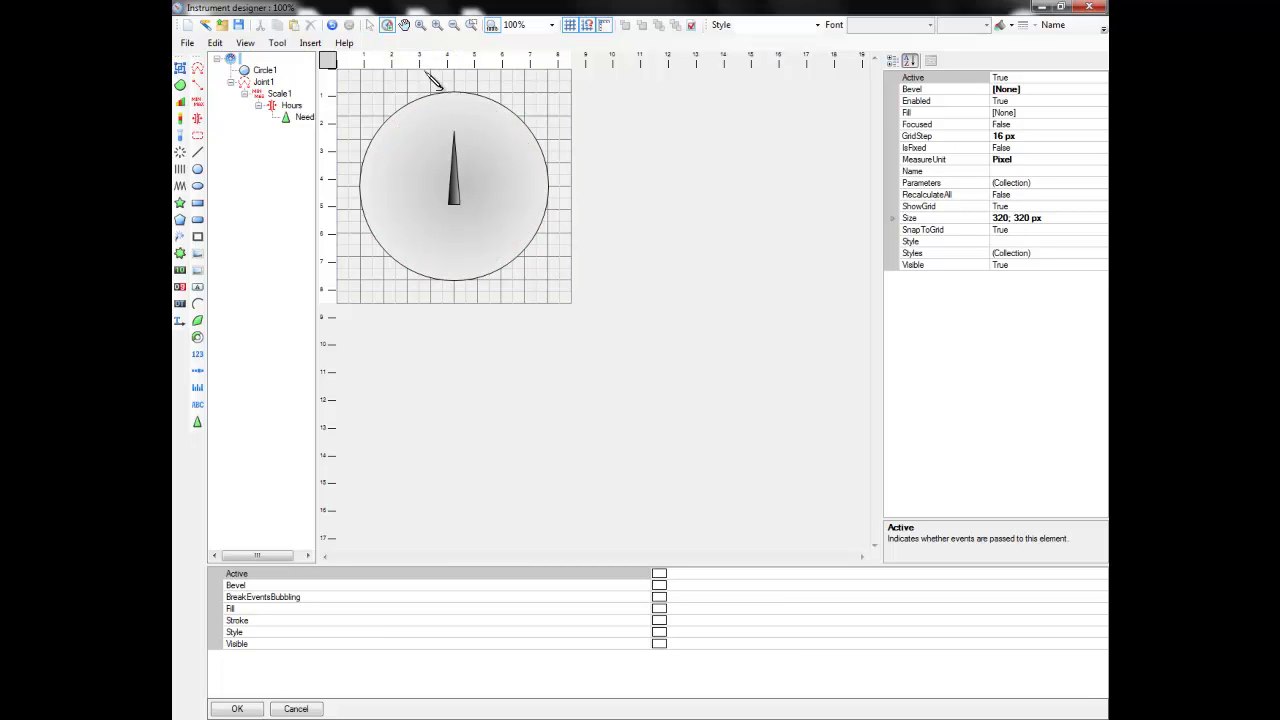
drag(462, 172, 479, 148)
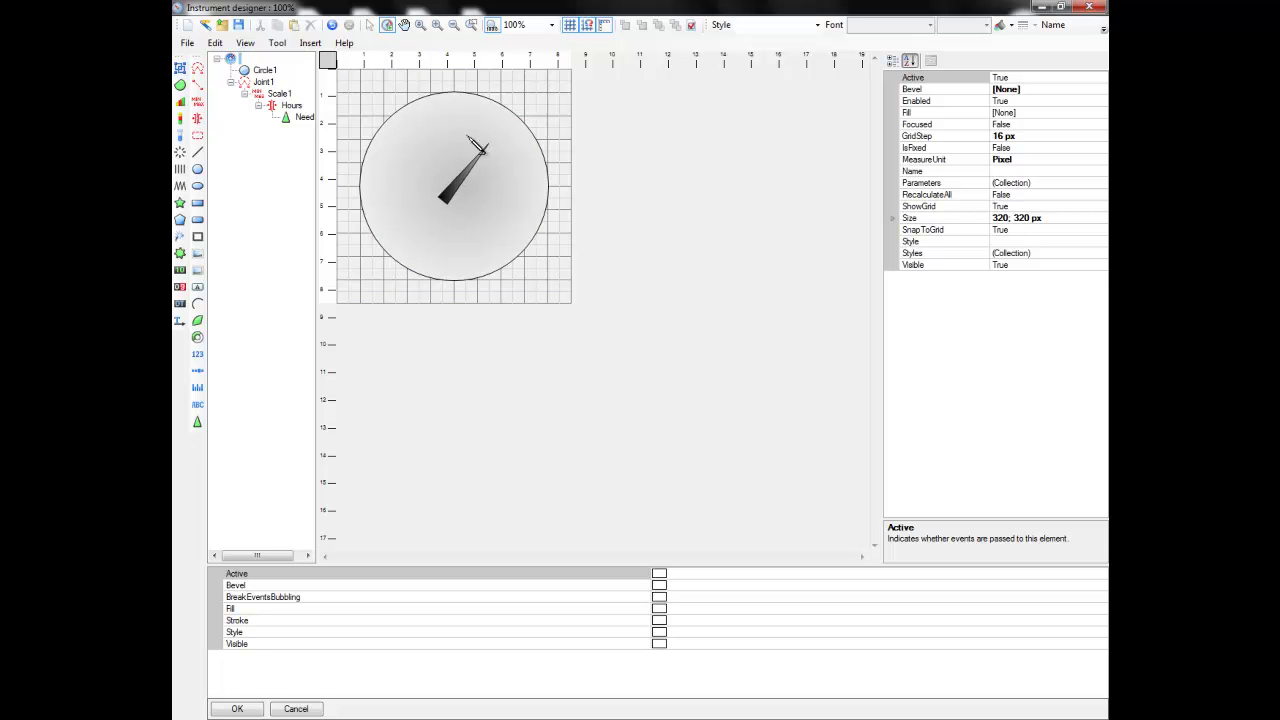
Set the hour needle's StartWidth to 4 px
click(448, 193)
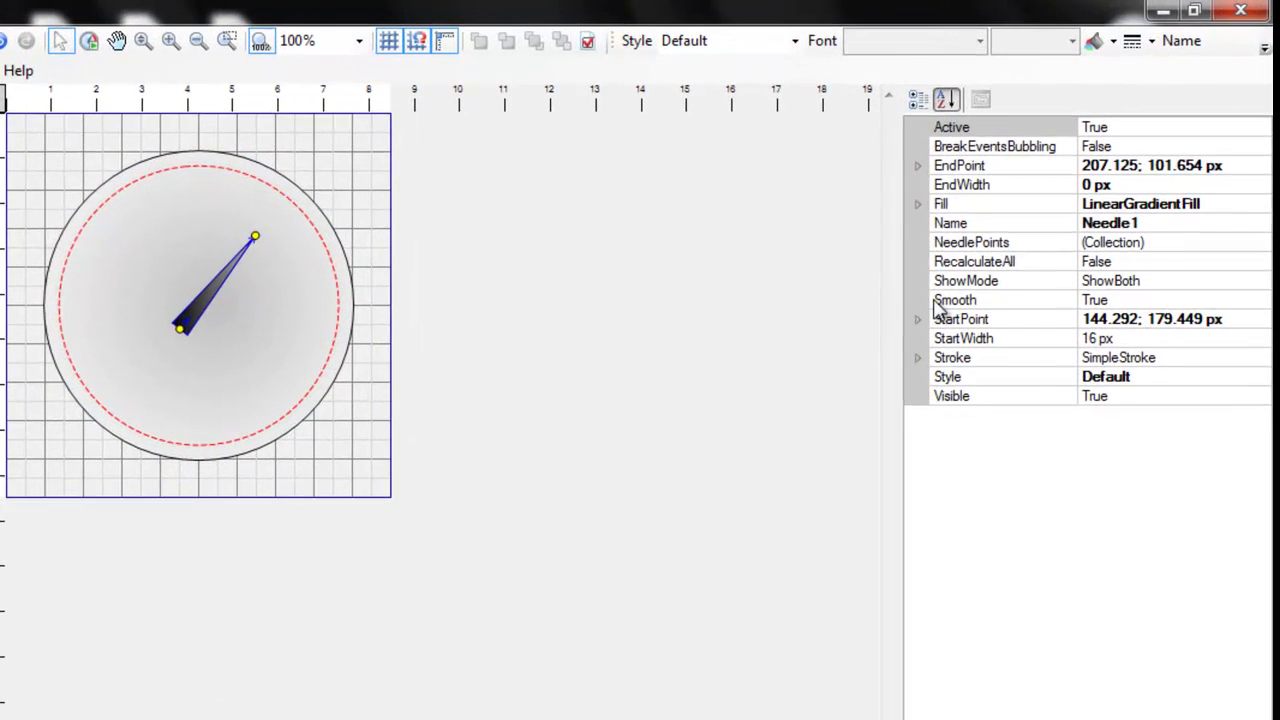
click(1074, 309)
text(4)
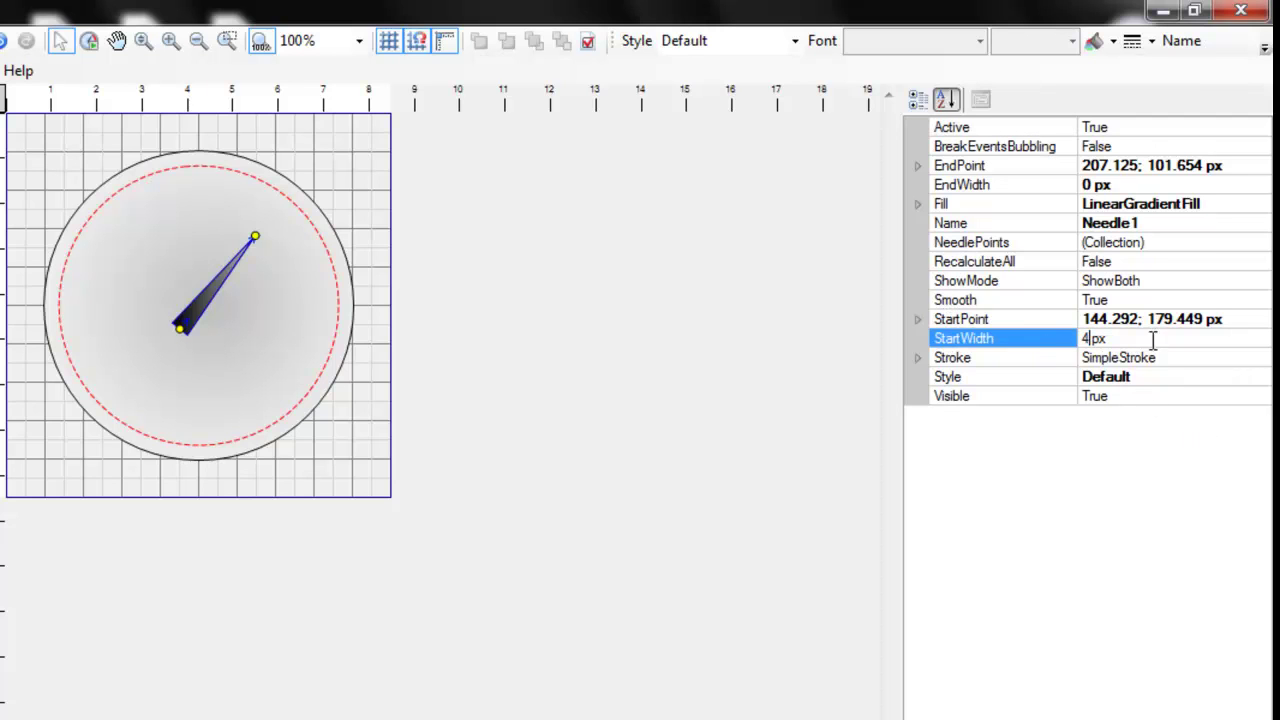
click(1138, 261)
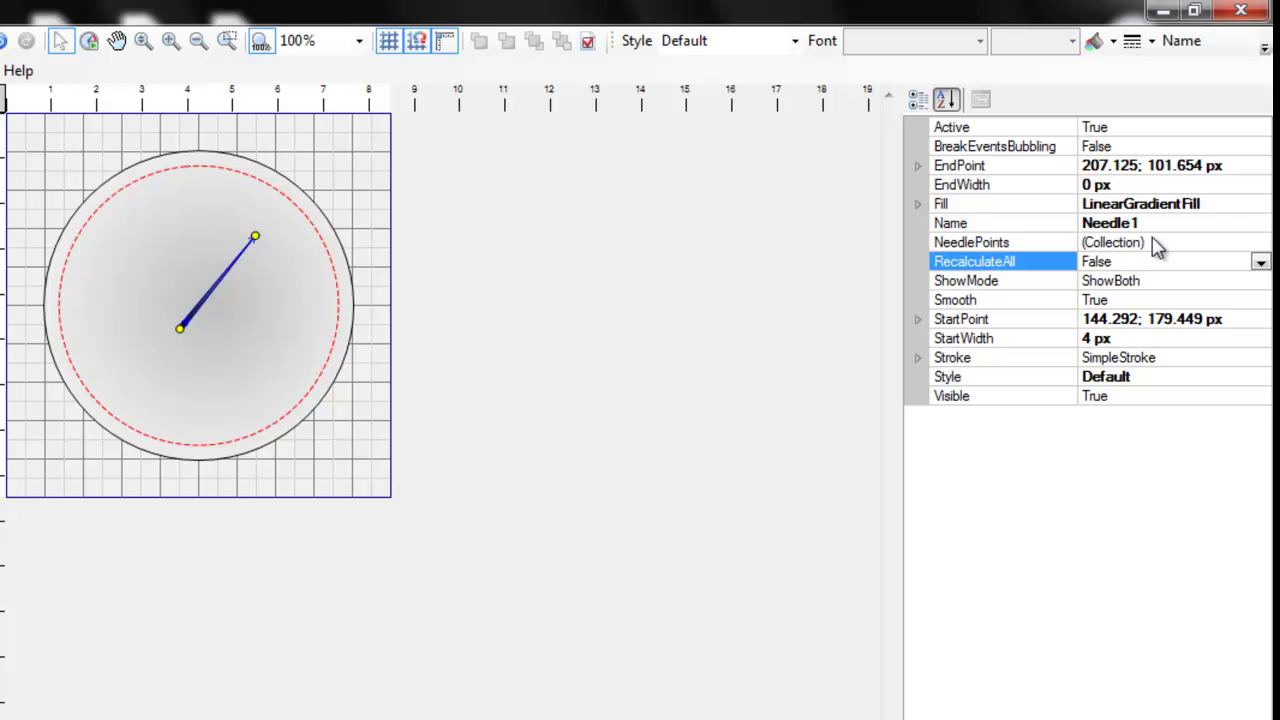
Add an intermediate needle point to the hour needle with Portion 0.5 and Width 8 px
click(1152, 242)
click(1261, 244)
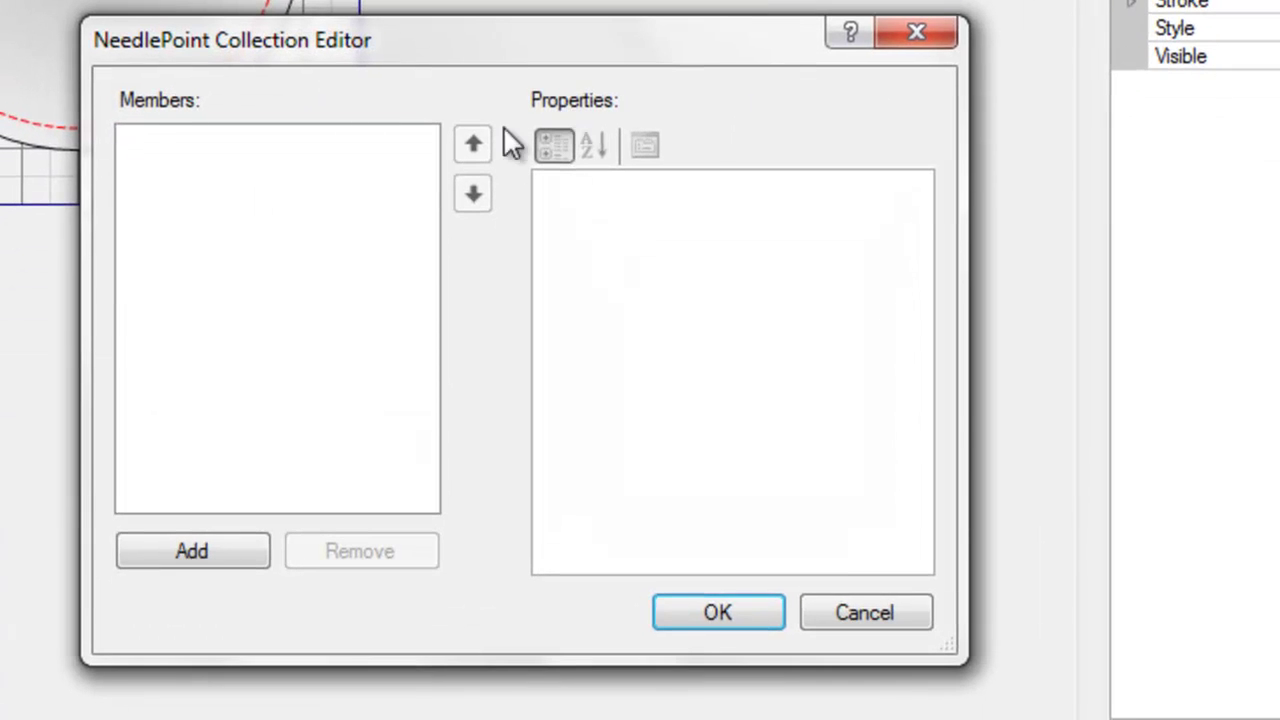
click(240, 560)
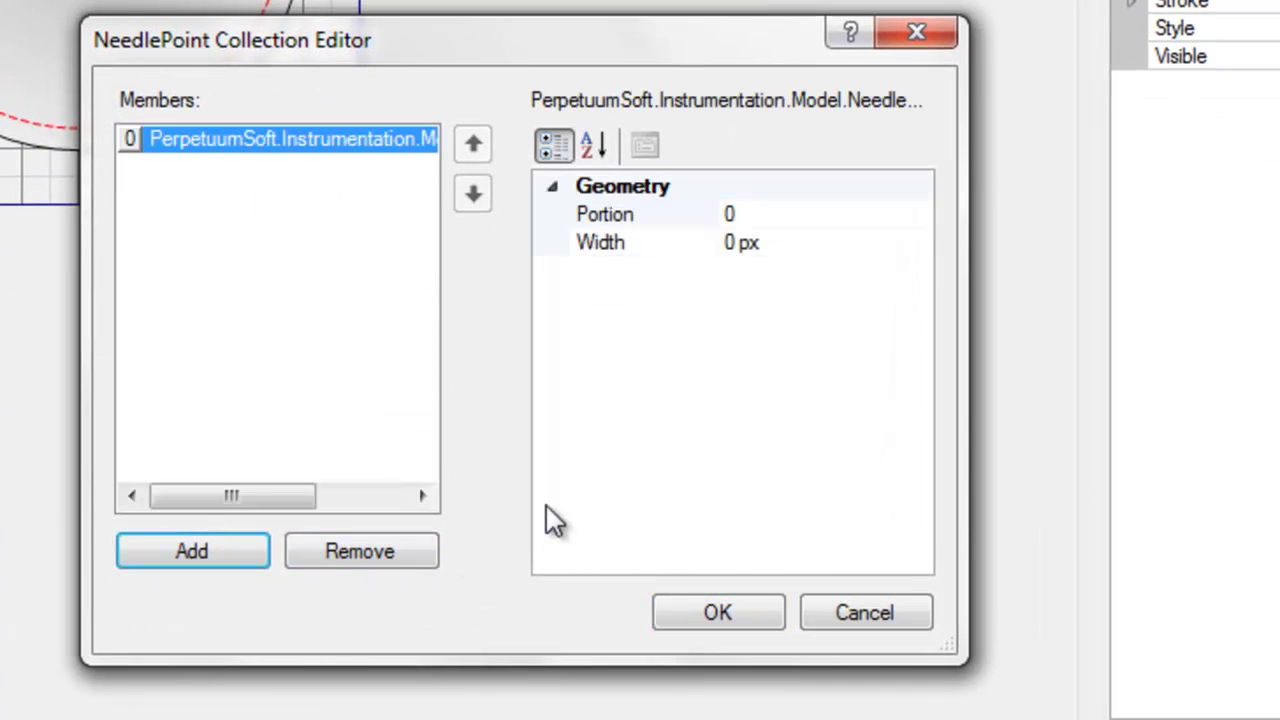
click(763, 214)
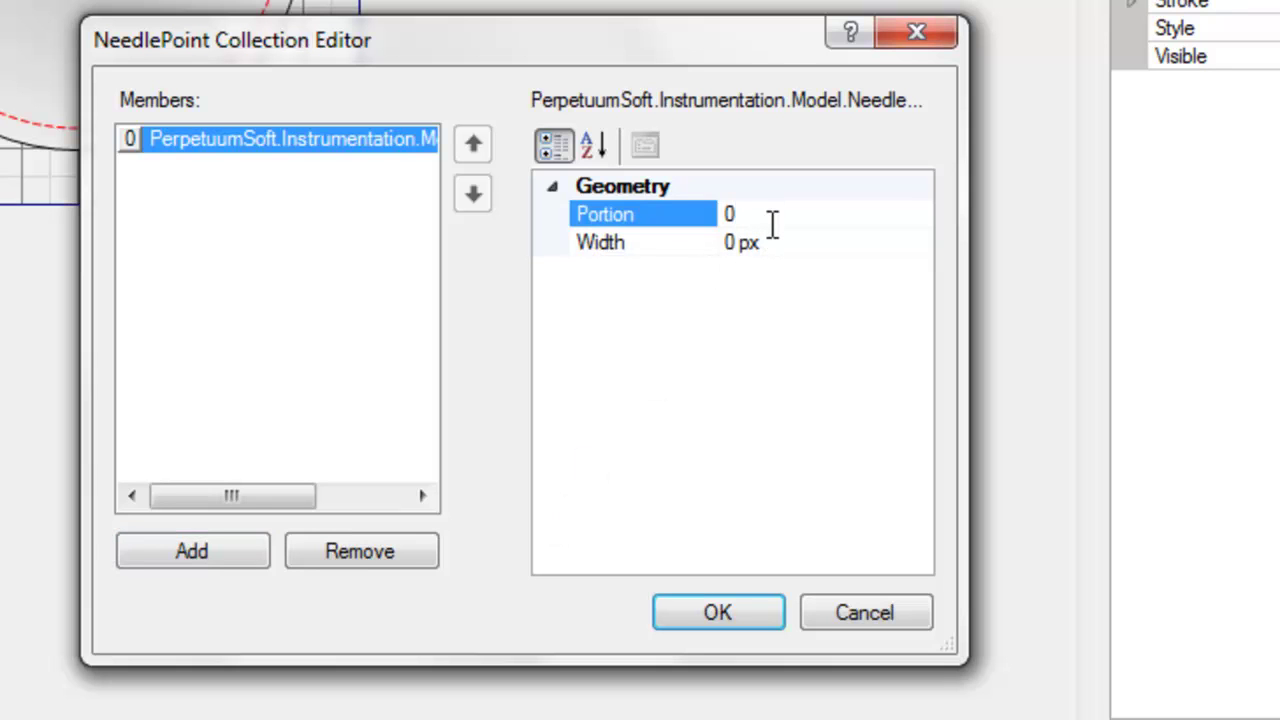
click(730, 243)
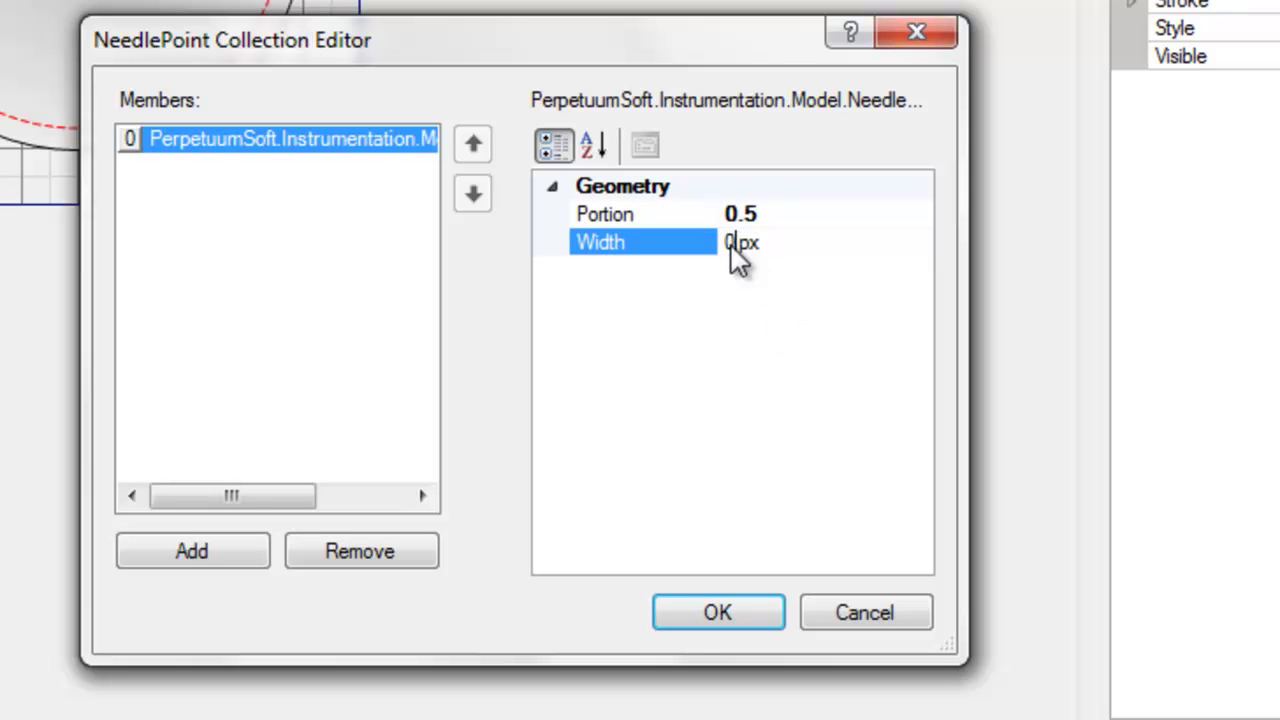
key(BackSpace)
text(8)
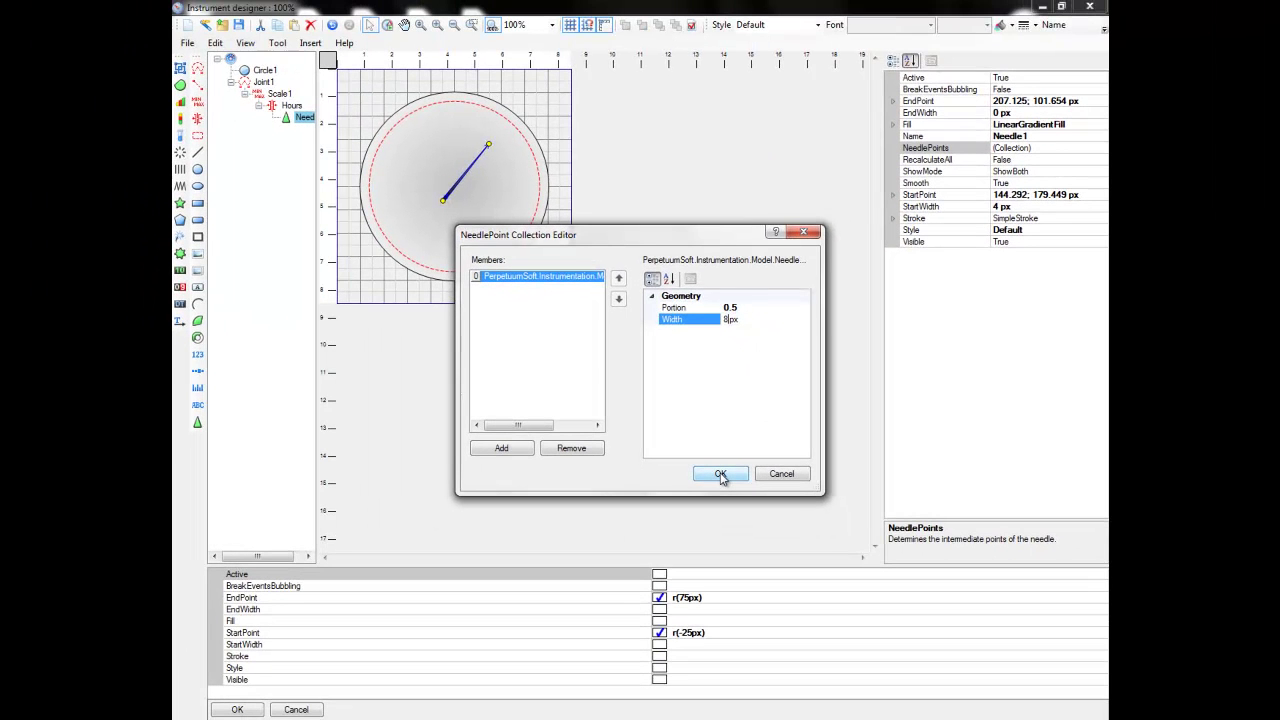
click(720, 475)
click(646, 231)
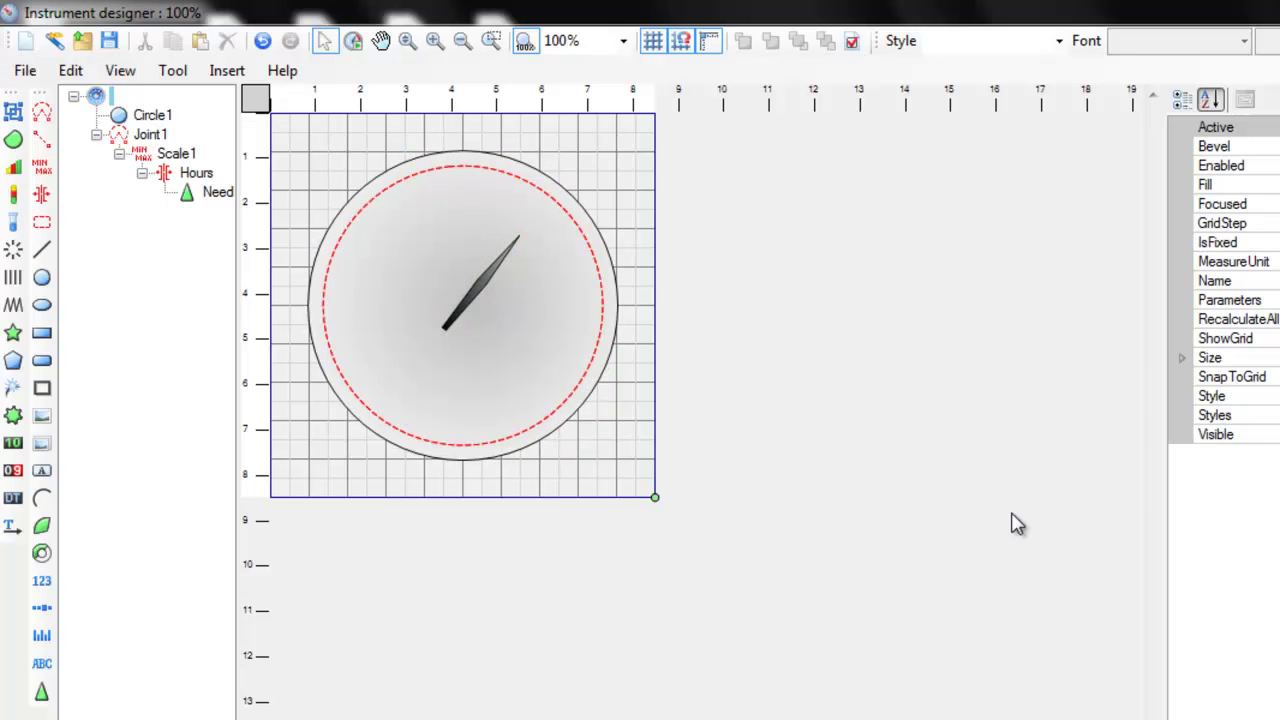
Add a second scale inside the joint and set its maximum to 60
drag(41, 167, 158, 142)
drag(157, 215, 158, 140)
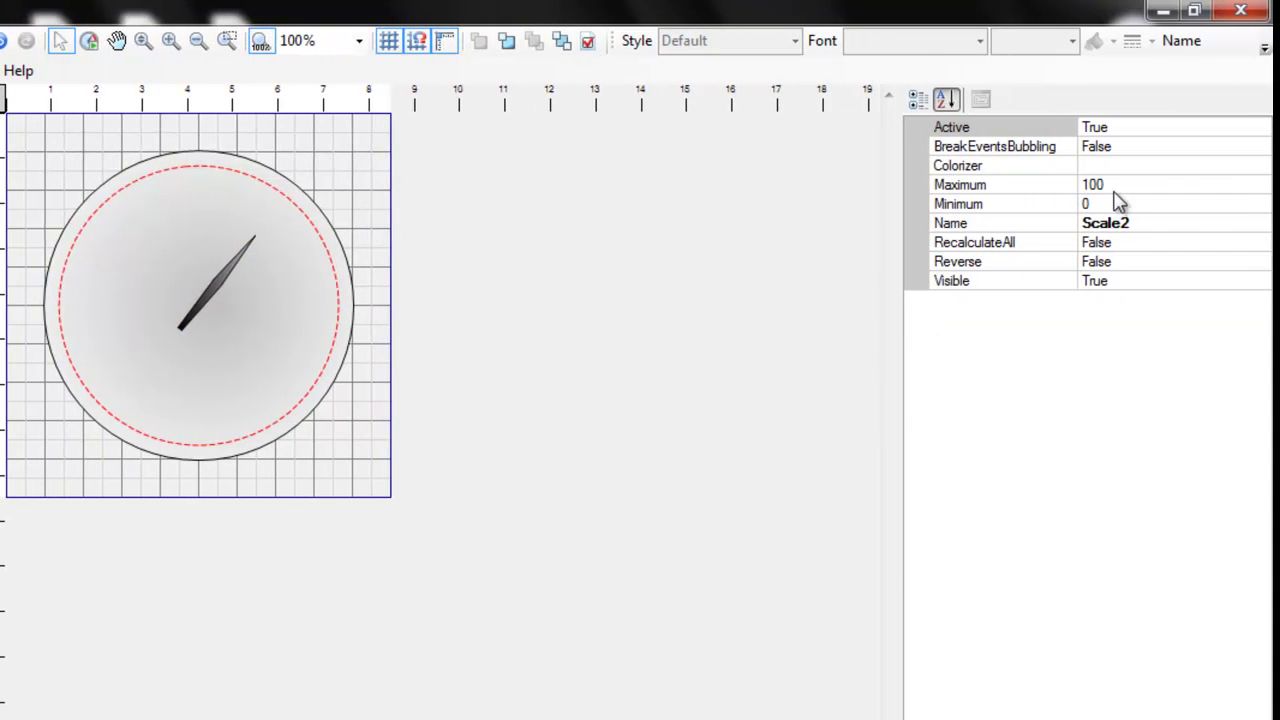
click(1122, 184)
text(60)
click(1130, 205)
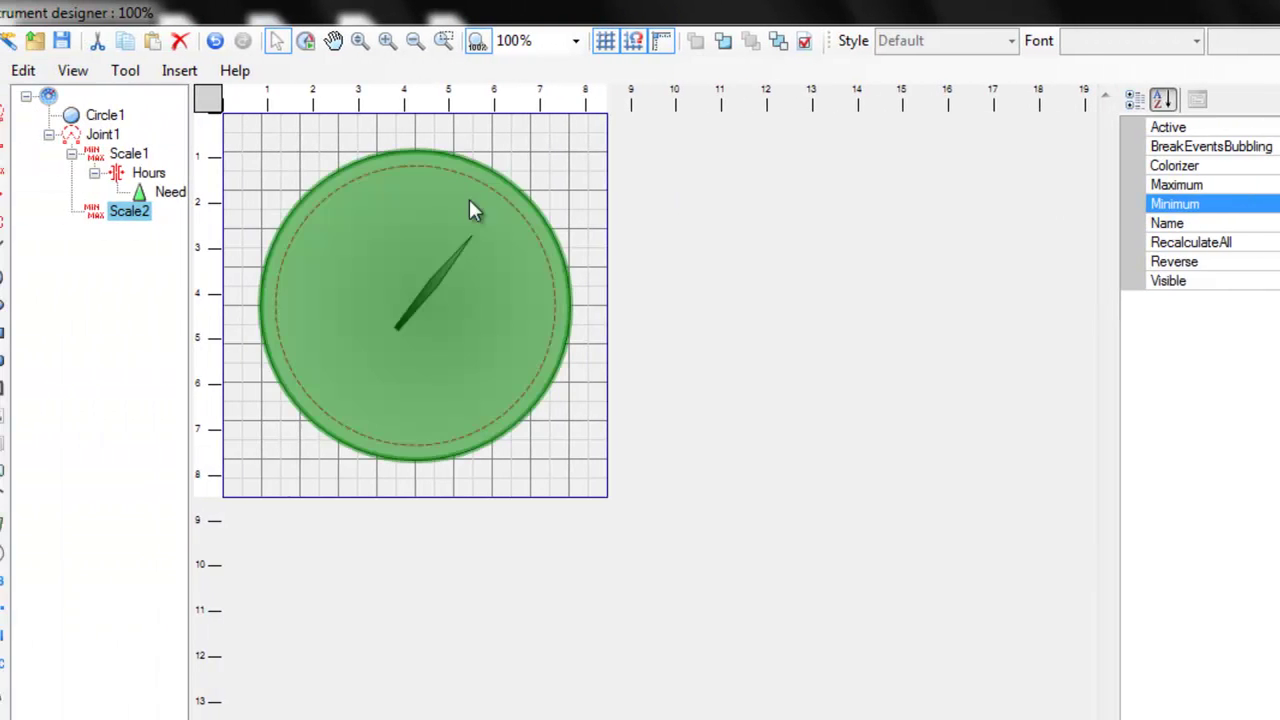
Add a slider inside the second scale and rename it Minutes
click(99, 286)
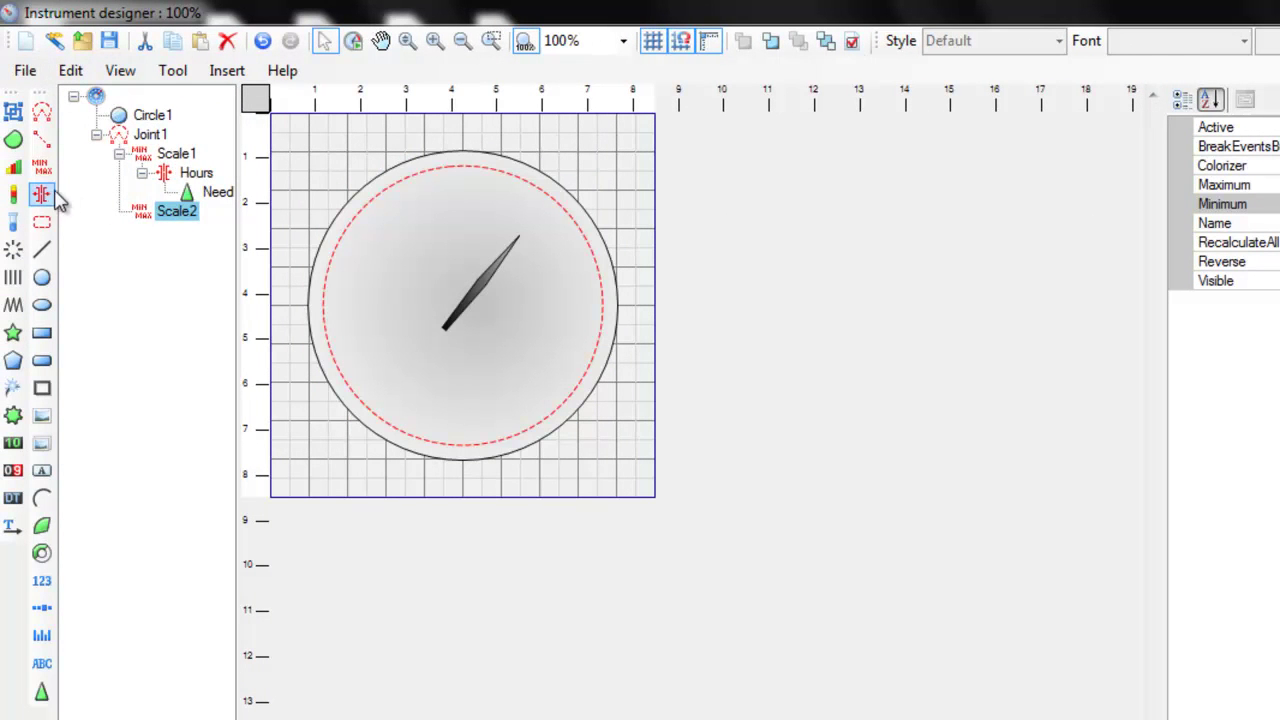
drag(41, 194, 196, 240)
click(176, 214)
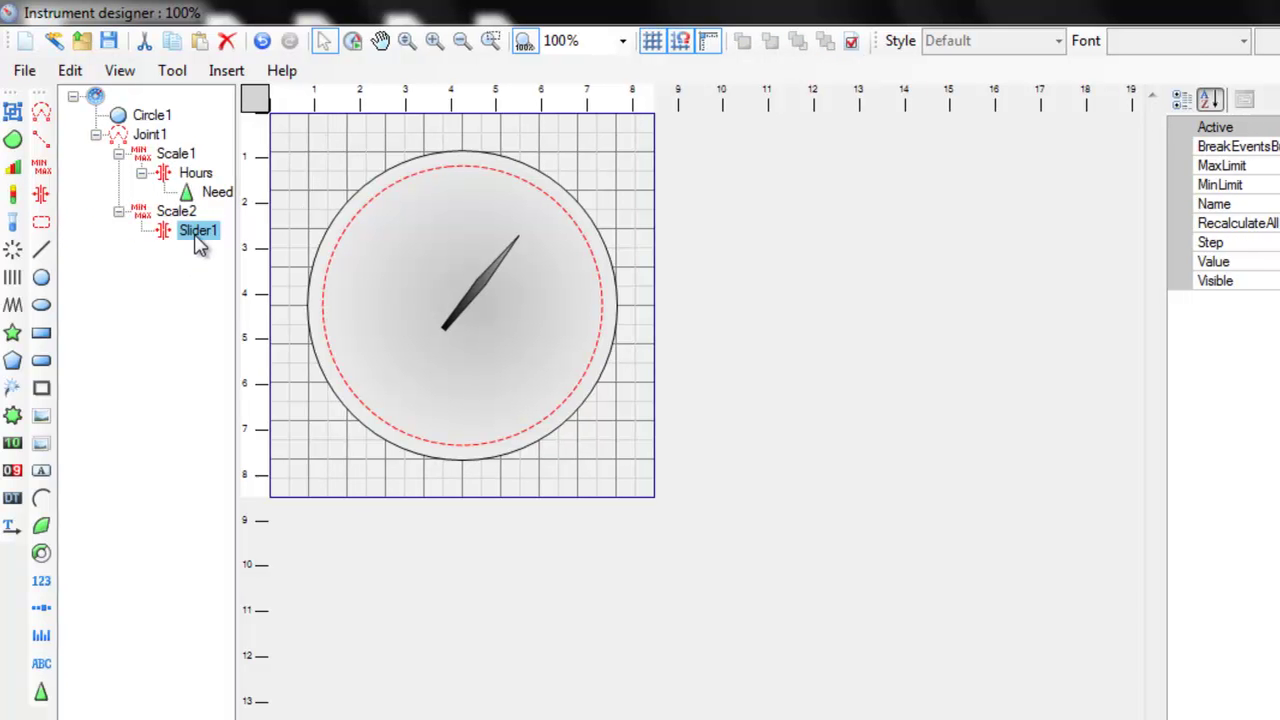
click(1075, 204)
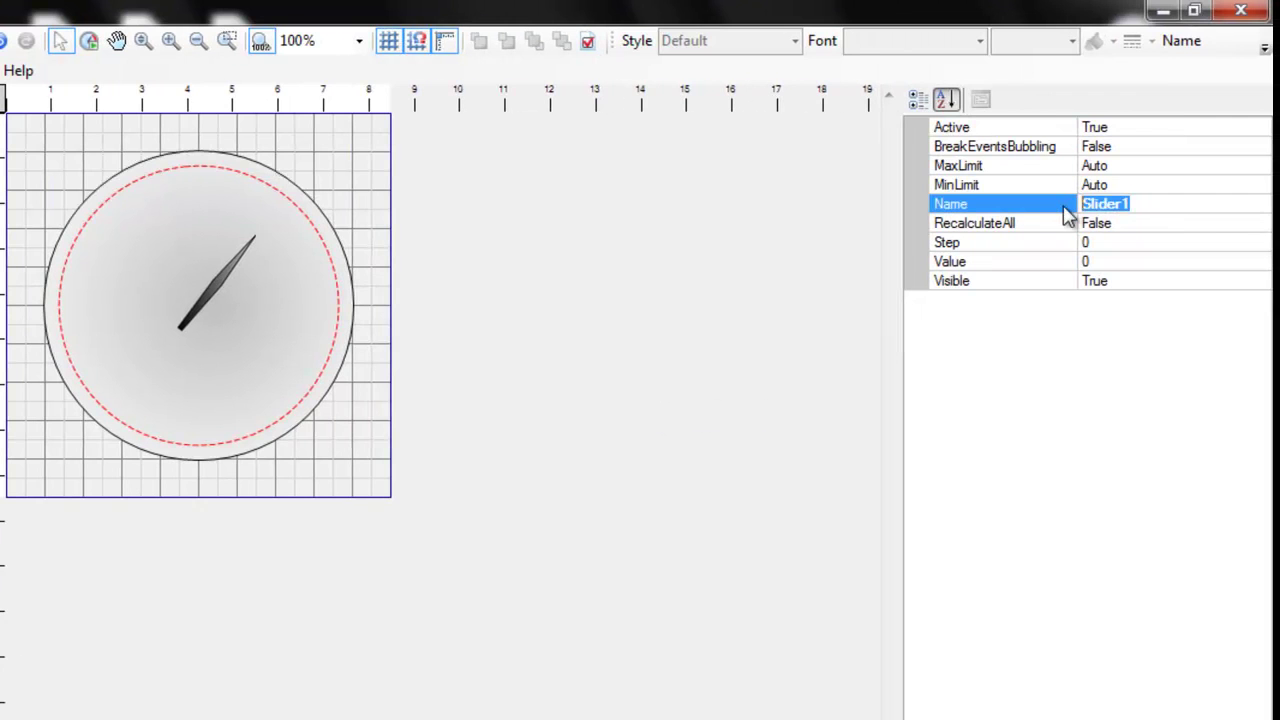
text(Minutes)
key(Return)
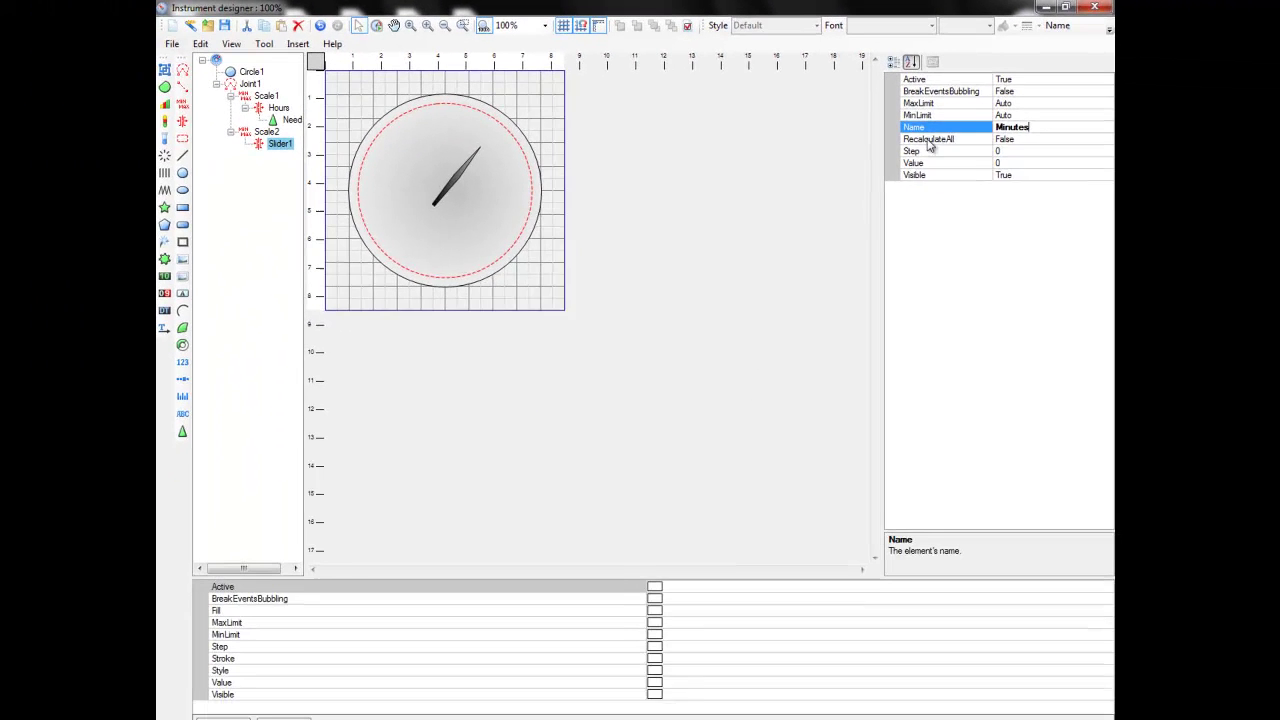
click(580, 340)
Duplicate the hour needle and nest the copy under the Minutes slider
click(437, 197)
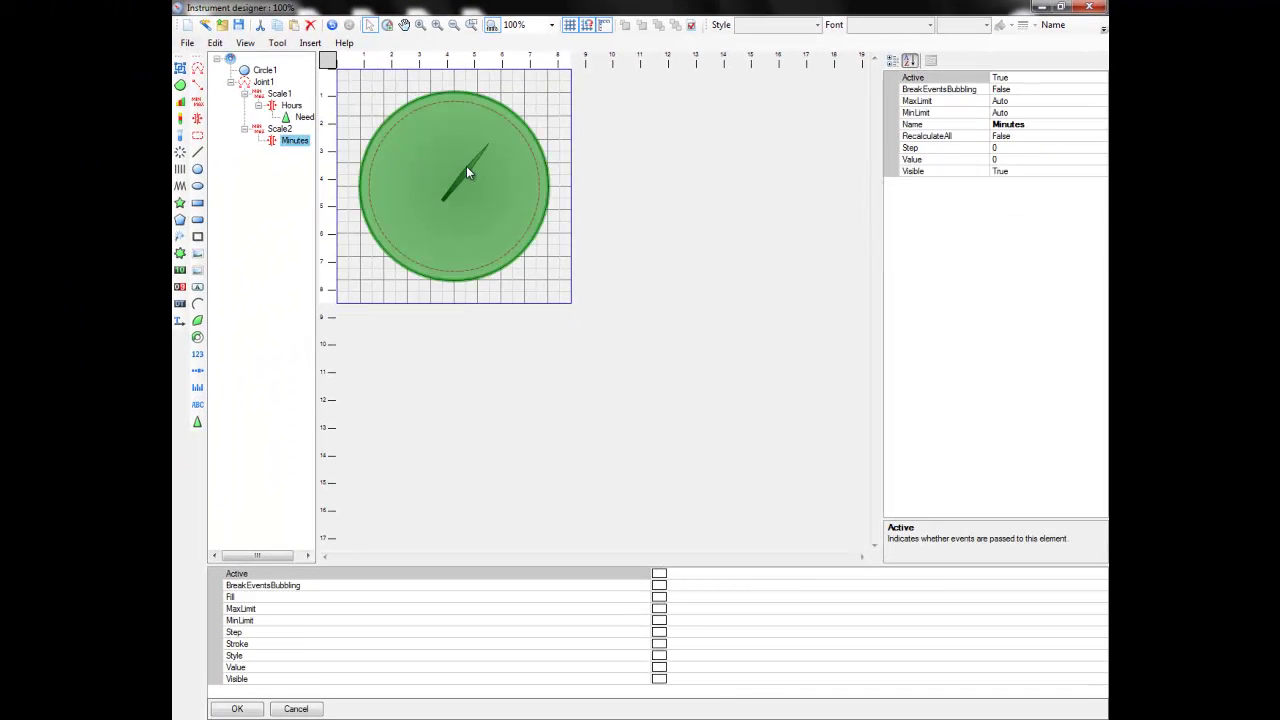
click(467, 175)
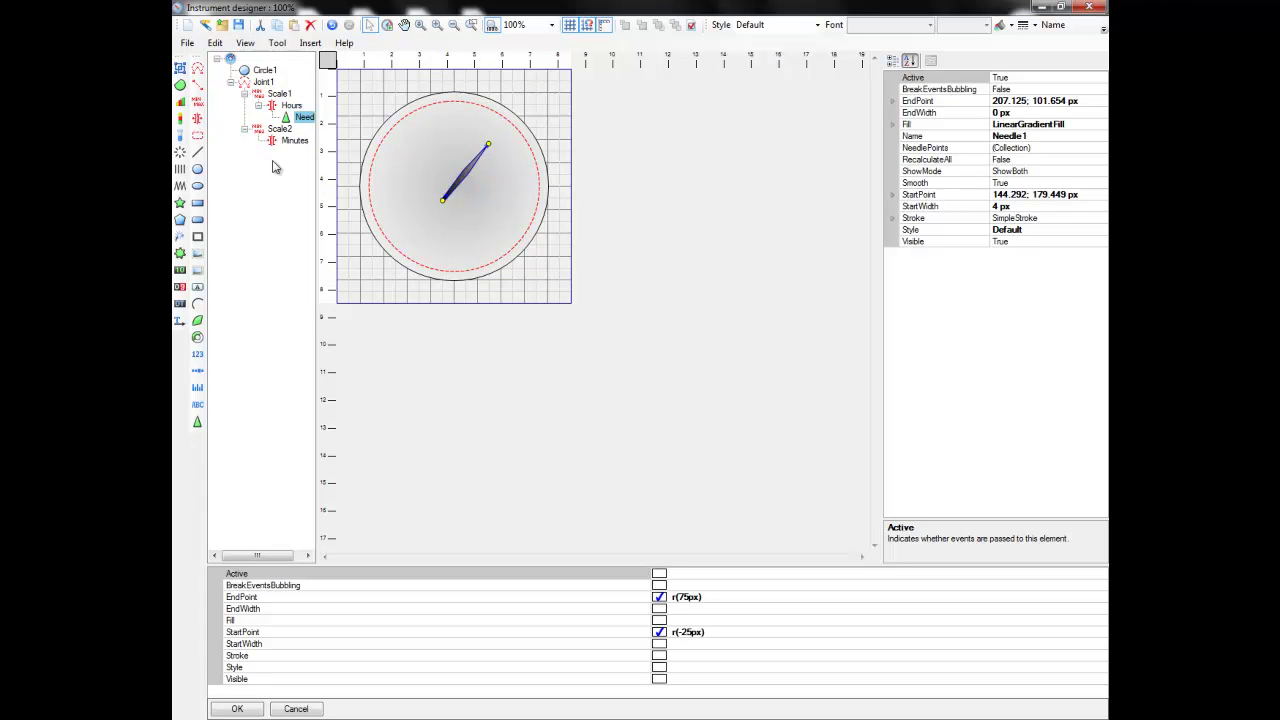
key(ctrl+v)
drag(304, 128, 305, 160)
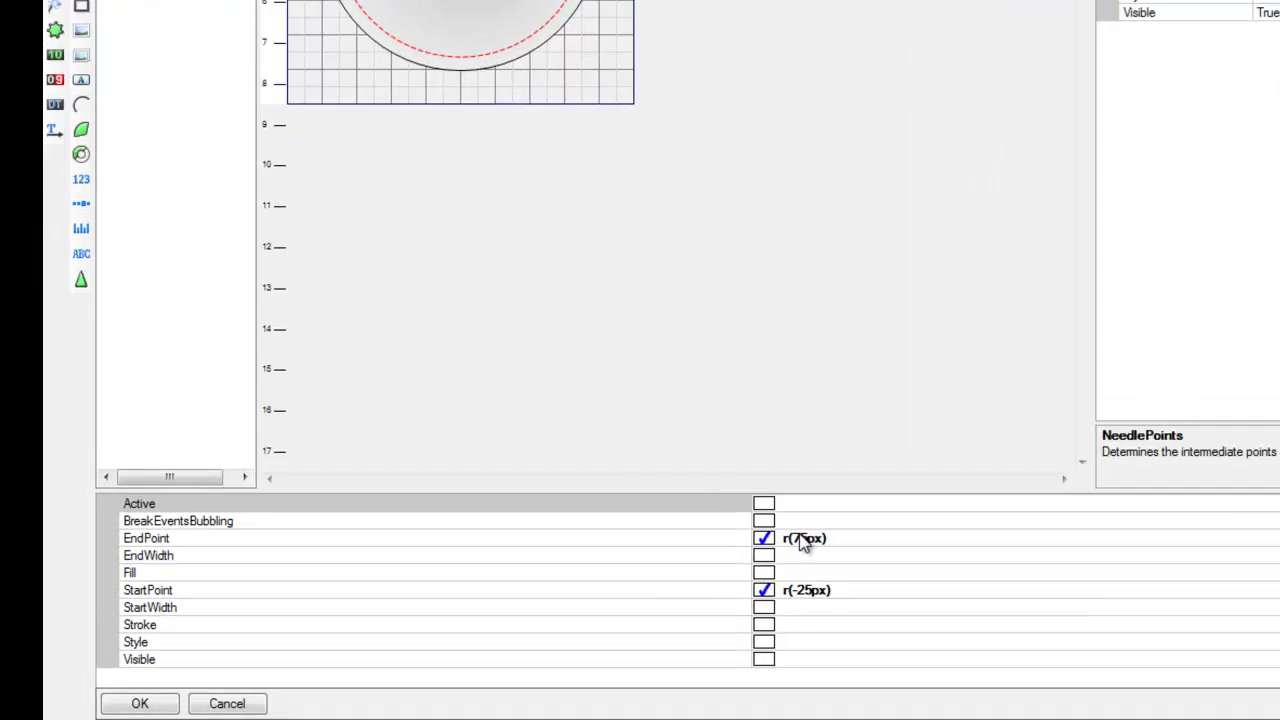
Change the minute needle's EndPoint expression to r(100px)
key(Delete)
key(Delete)
text(100)
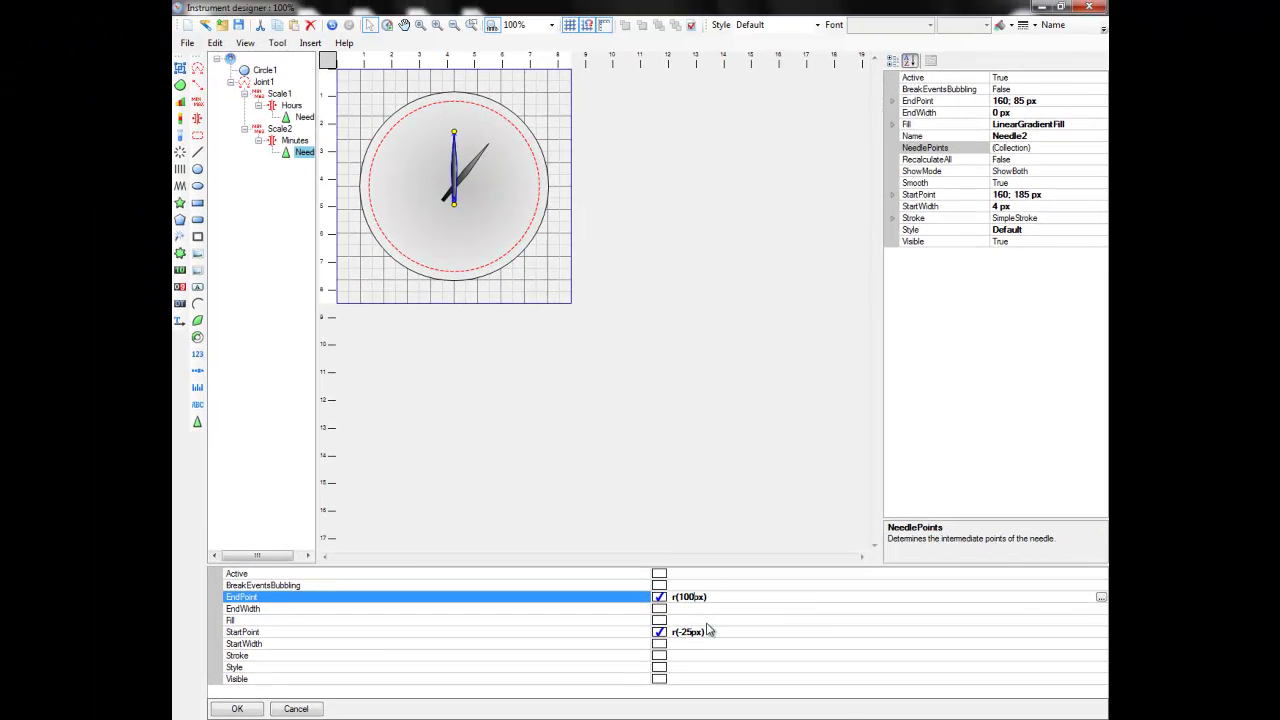
click(713, 609)
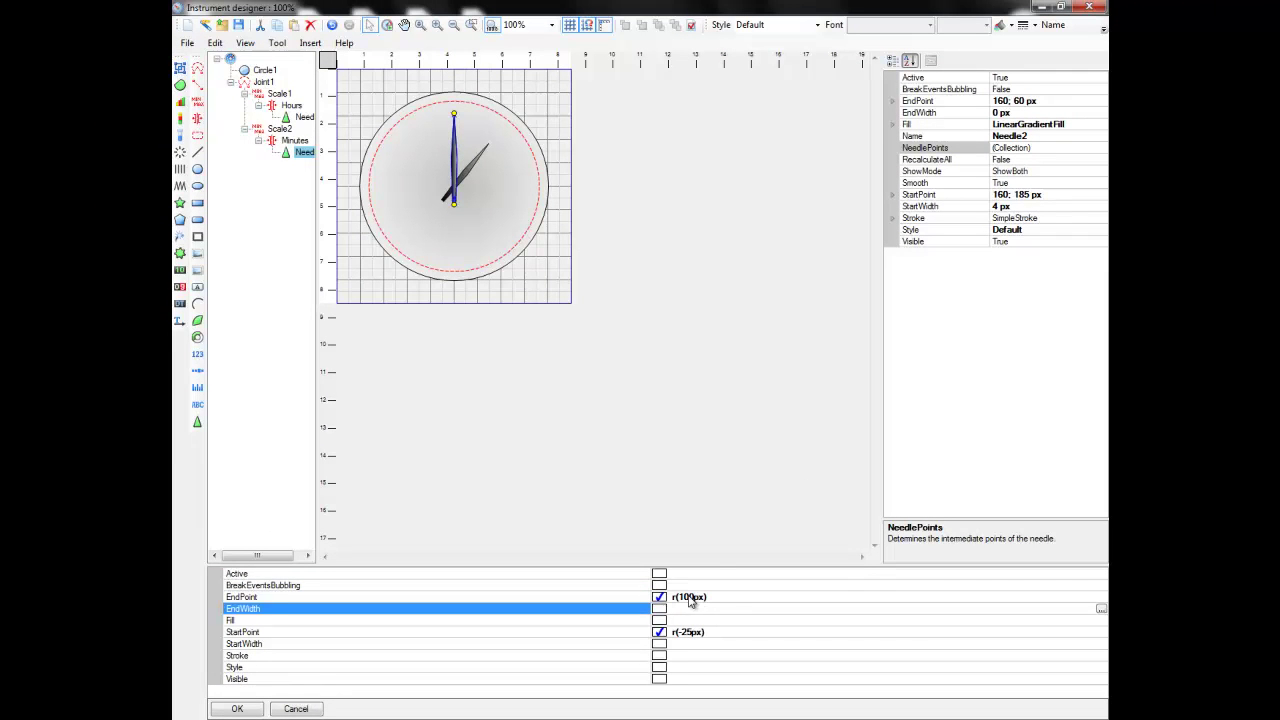
click(695, 599)
click(694, 609)
Set the width of the minute needle's intermediate needle point to 4 px
click(1062, 149)
click(1100, 149)
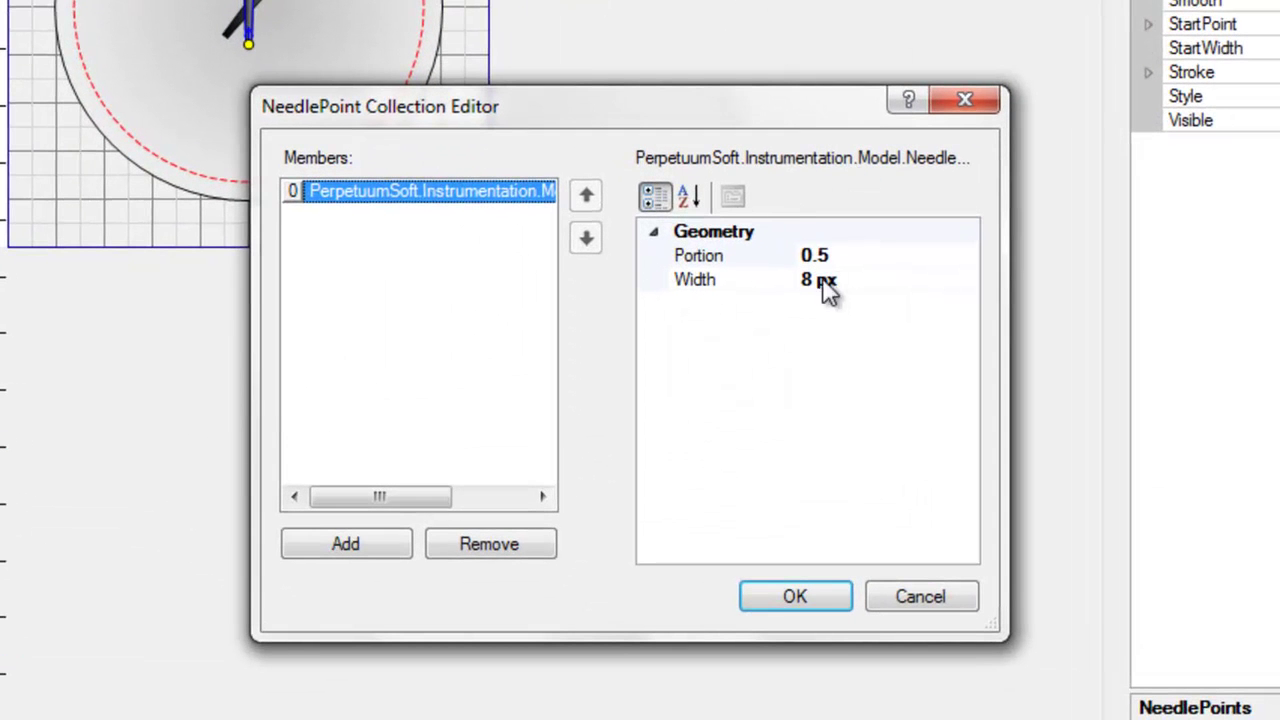
click(828, 284)
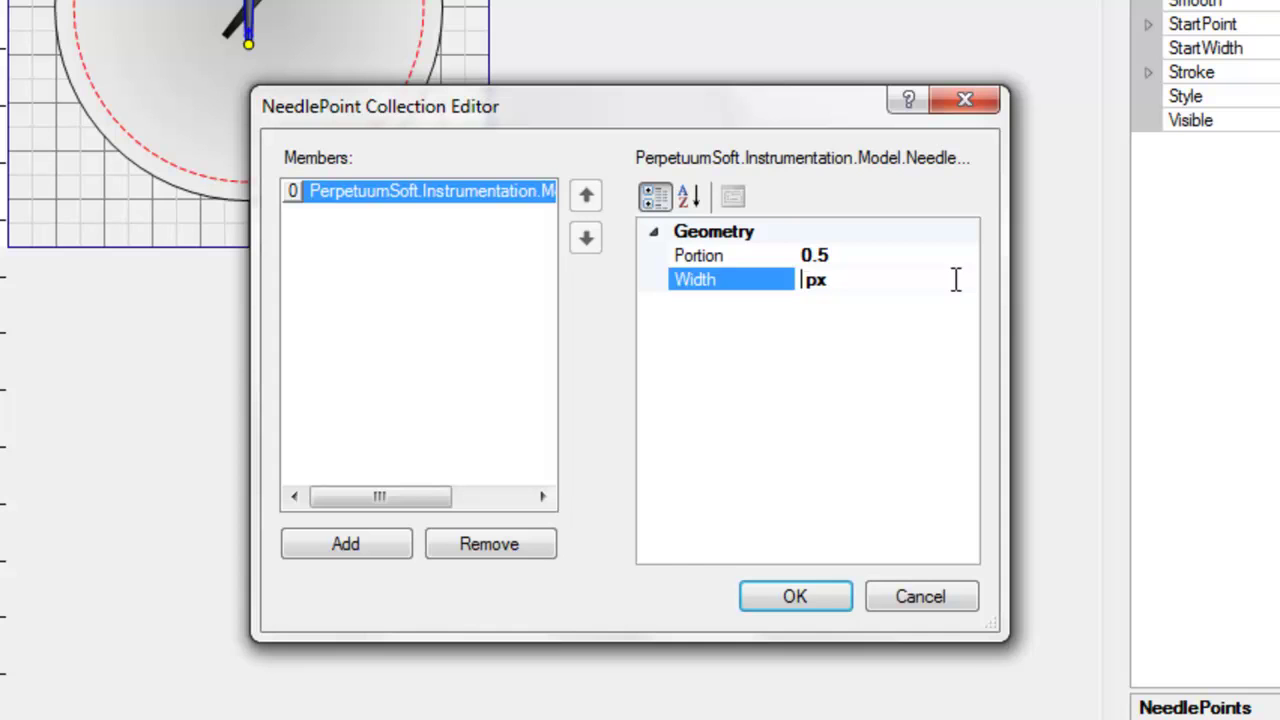
key(Delete)
text(4)
click(785, 600)
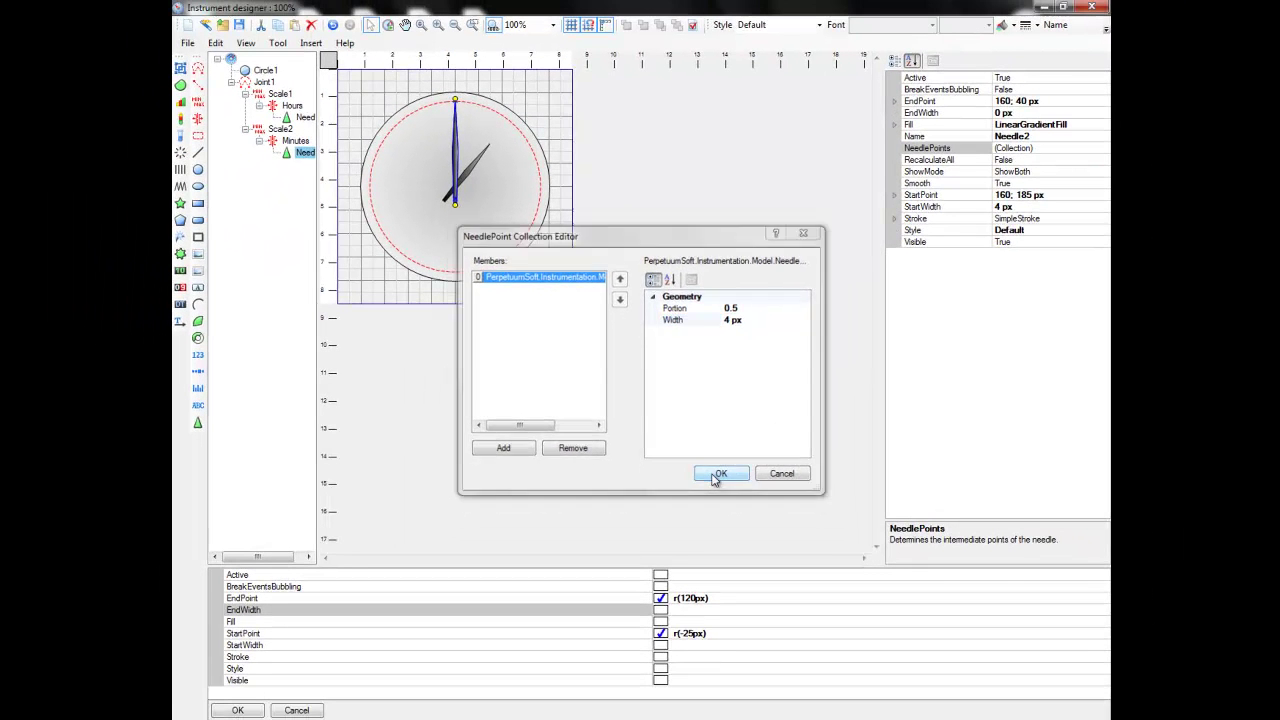
click(677, 276)
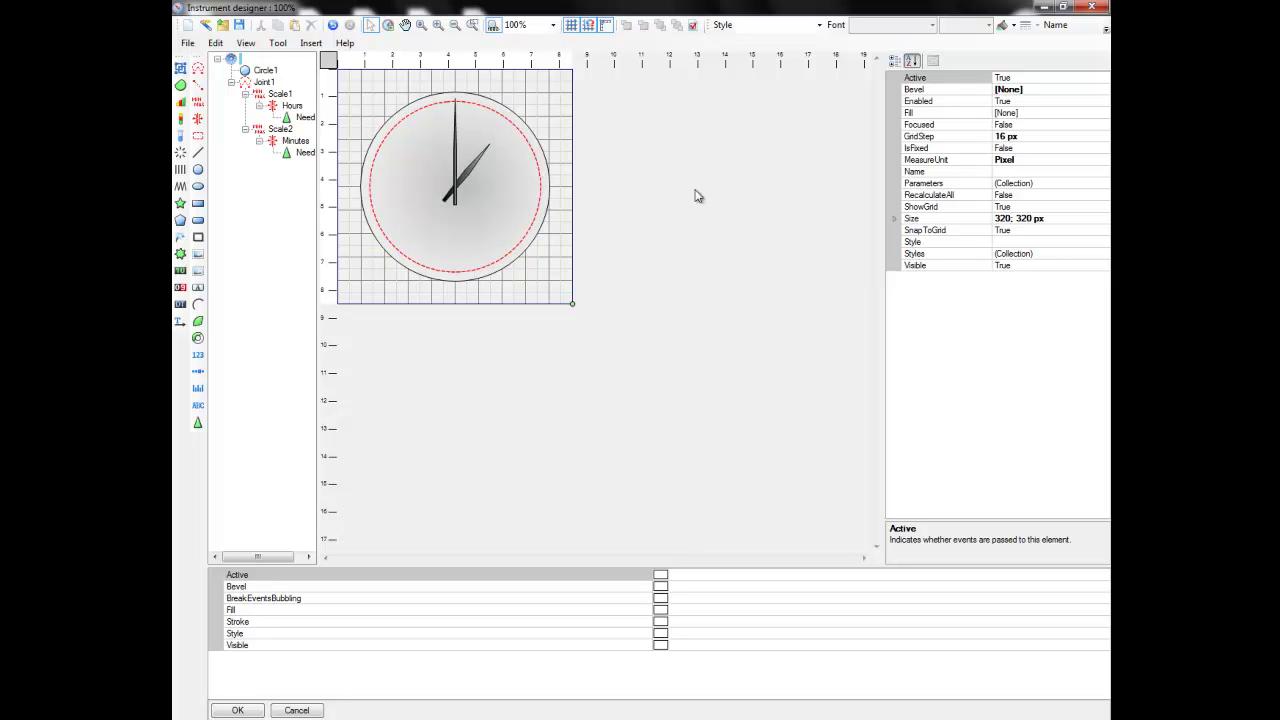
Test the clock interactively by moving its needles around the dial, and return to selection mode
click(388, 24)
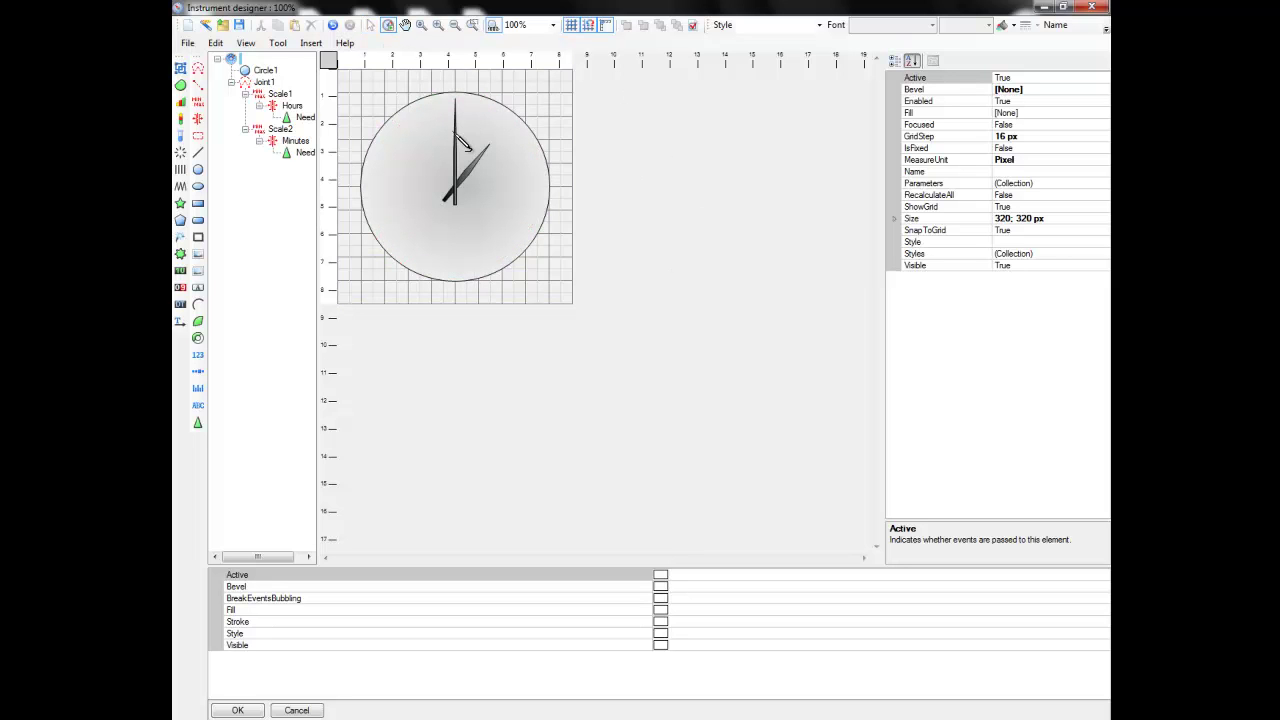
drag(463, 140, 479, 190)
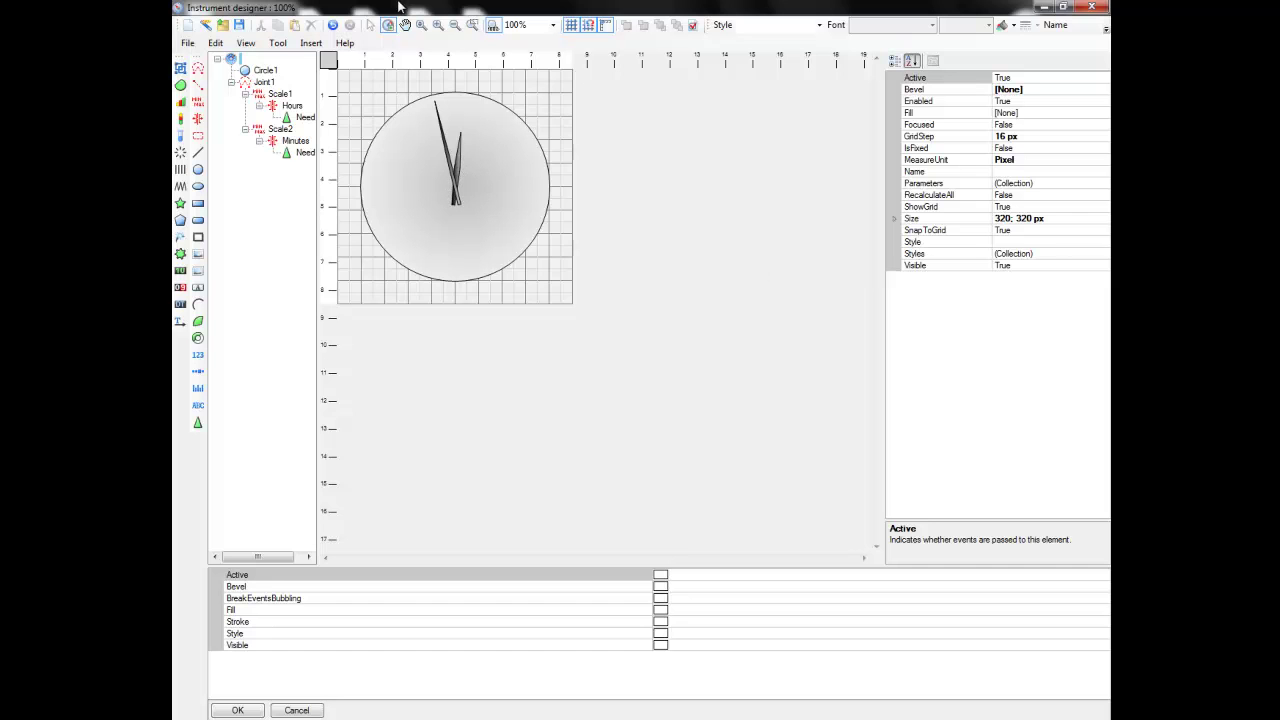
click(371, 25)
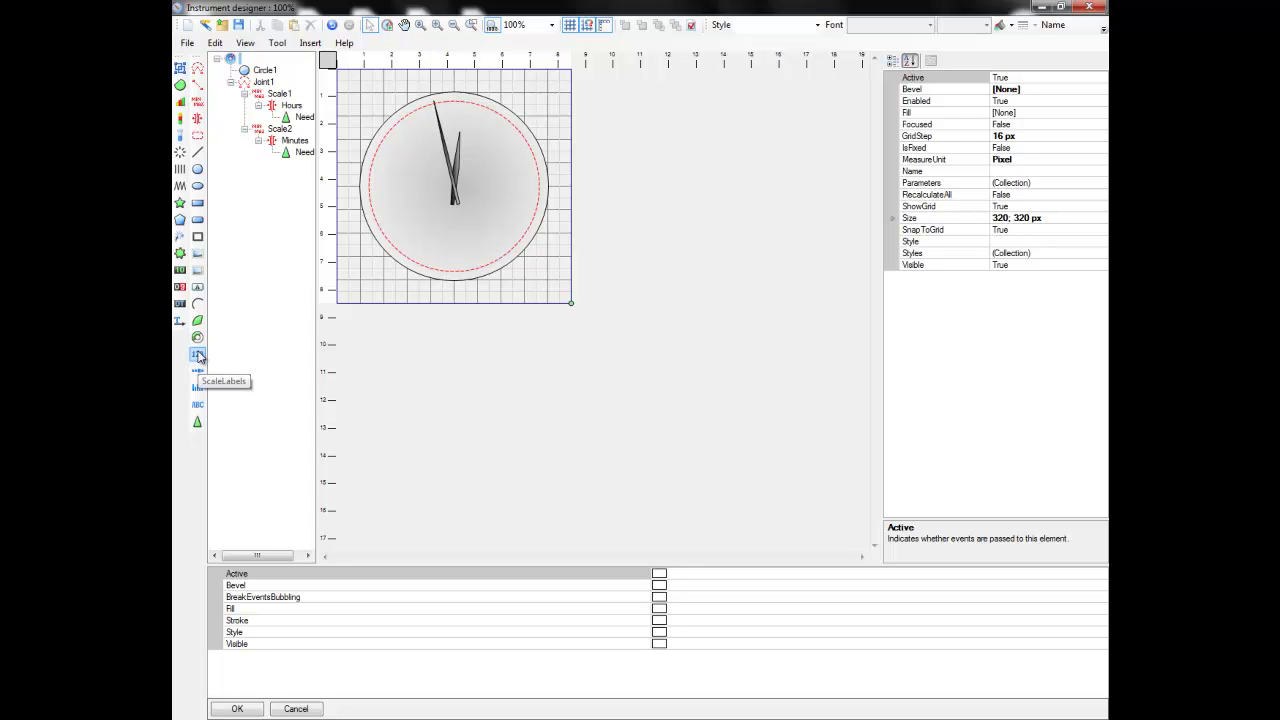
Add scale labels inside the hour scale and move them outward to a distance of 96 px
drag(197, 357, 243, 288)
drag(260, 197, 282, 97)
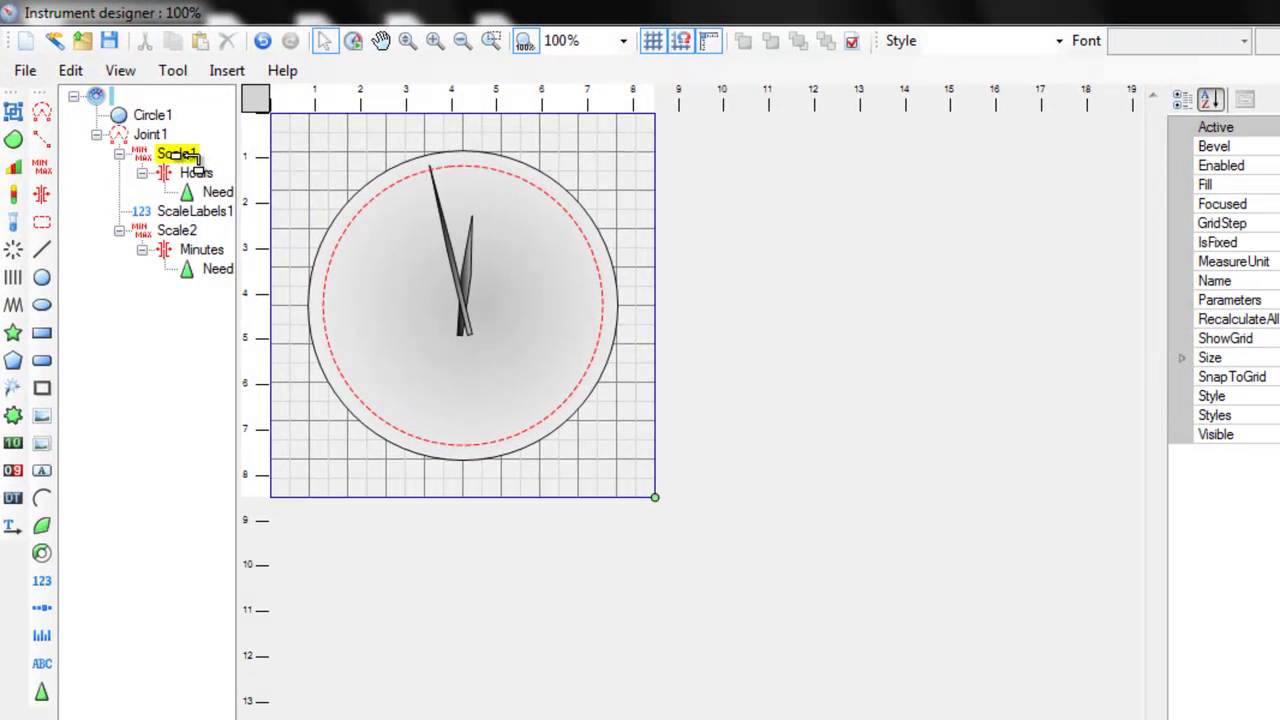
click(195, 211)
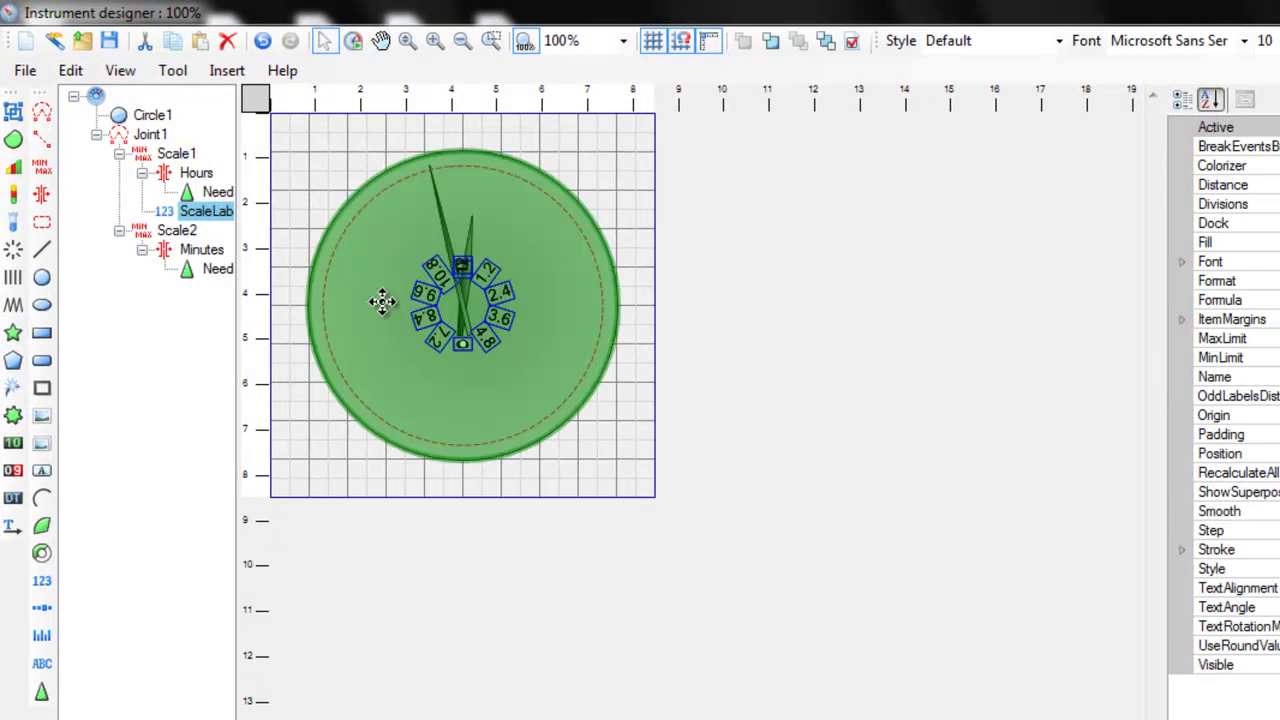
click(462, 345)
drag(462, 345, 466, 420)
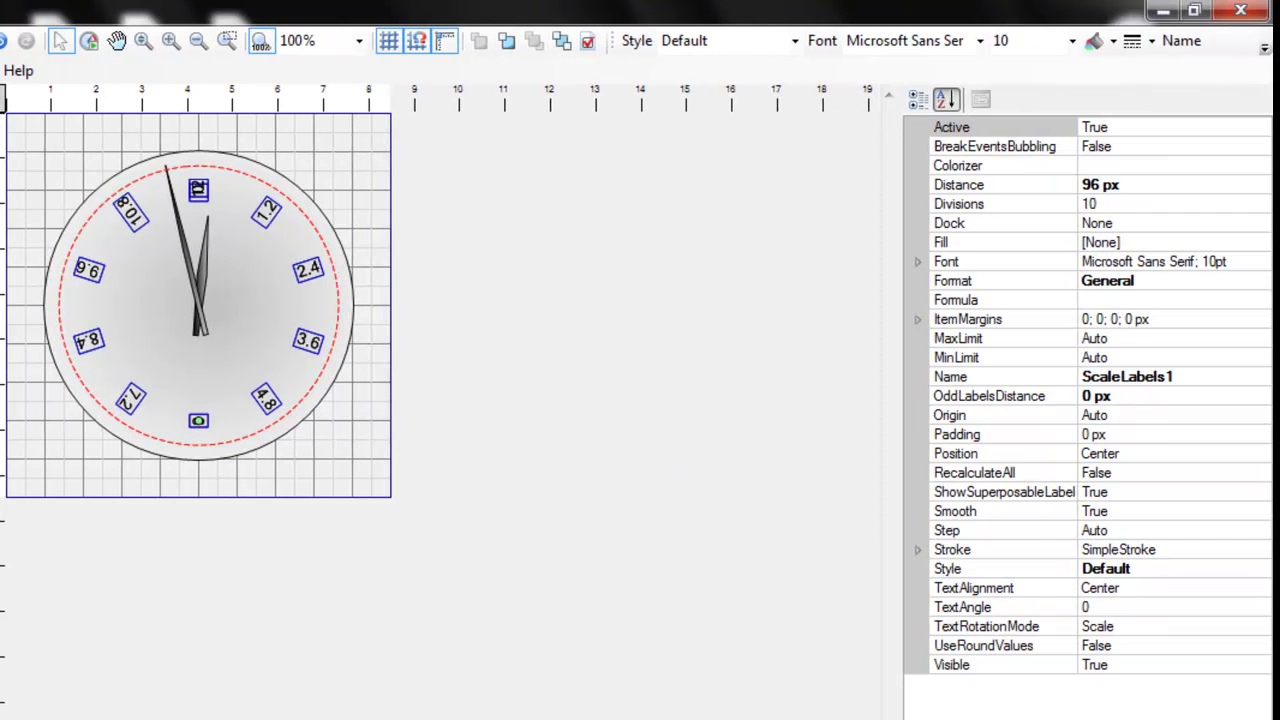
Set the hour labels' number of divisions to 12
click(1114, 205)
key(Return)
click(1139, 223)
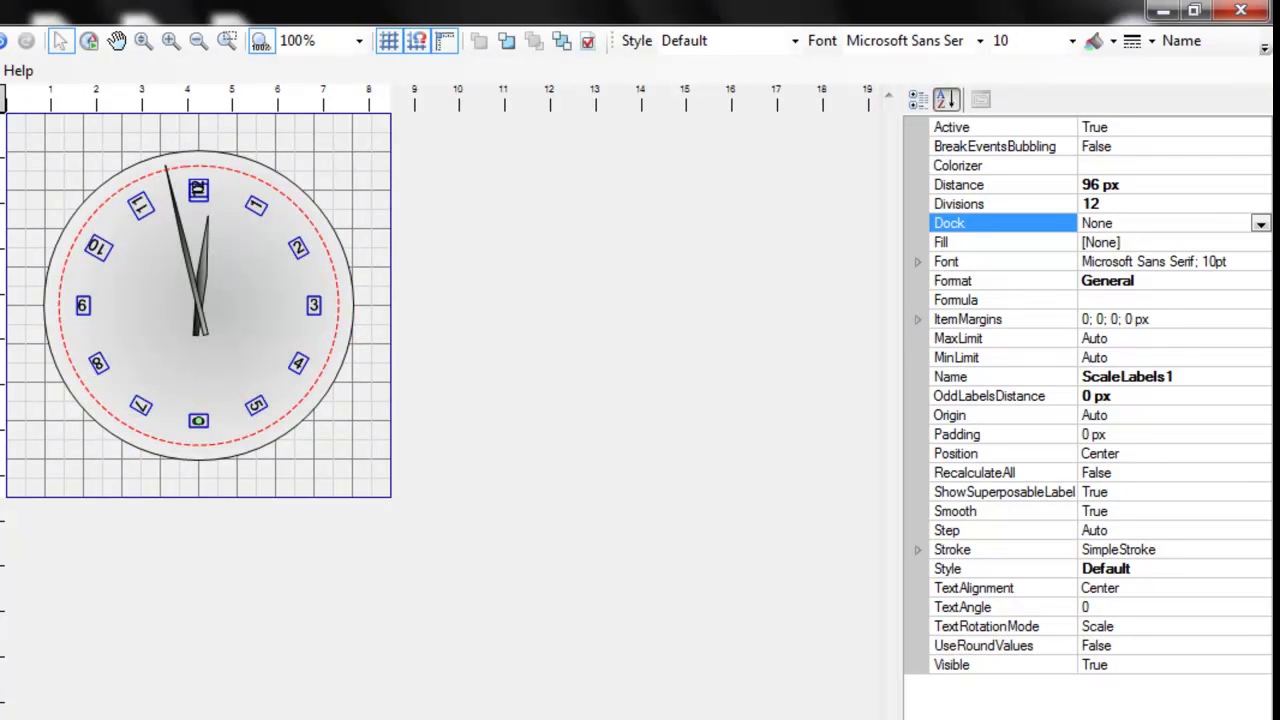
Set the hour labels' text angle to 90
click(1103, 607)
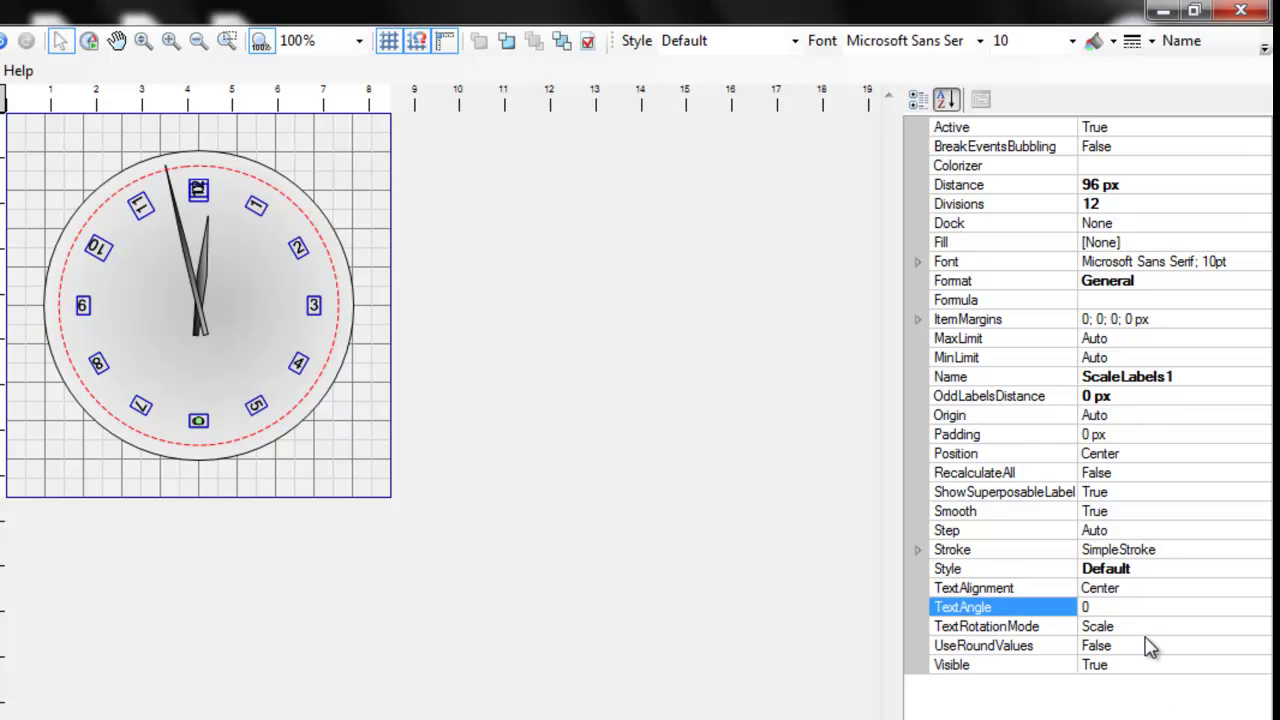
click(1178, 569)
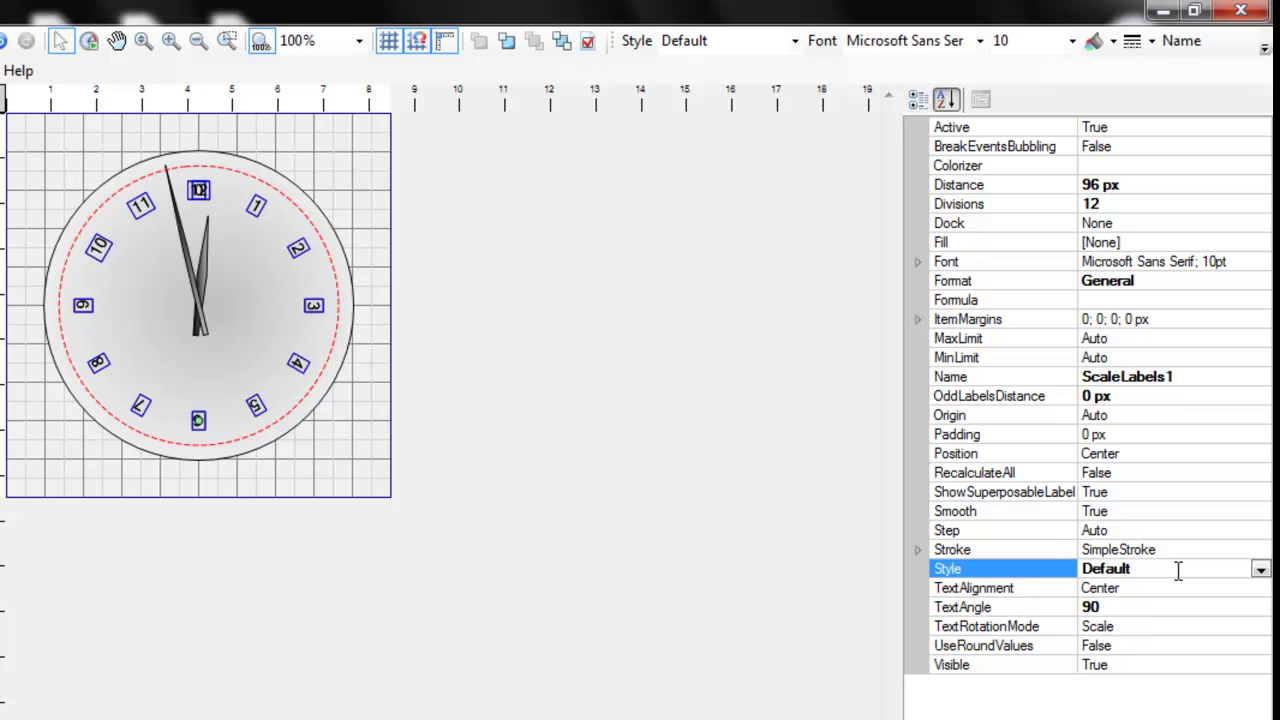
click(1151, 612)
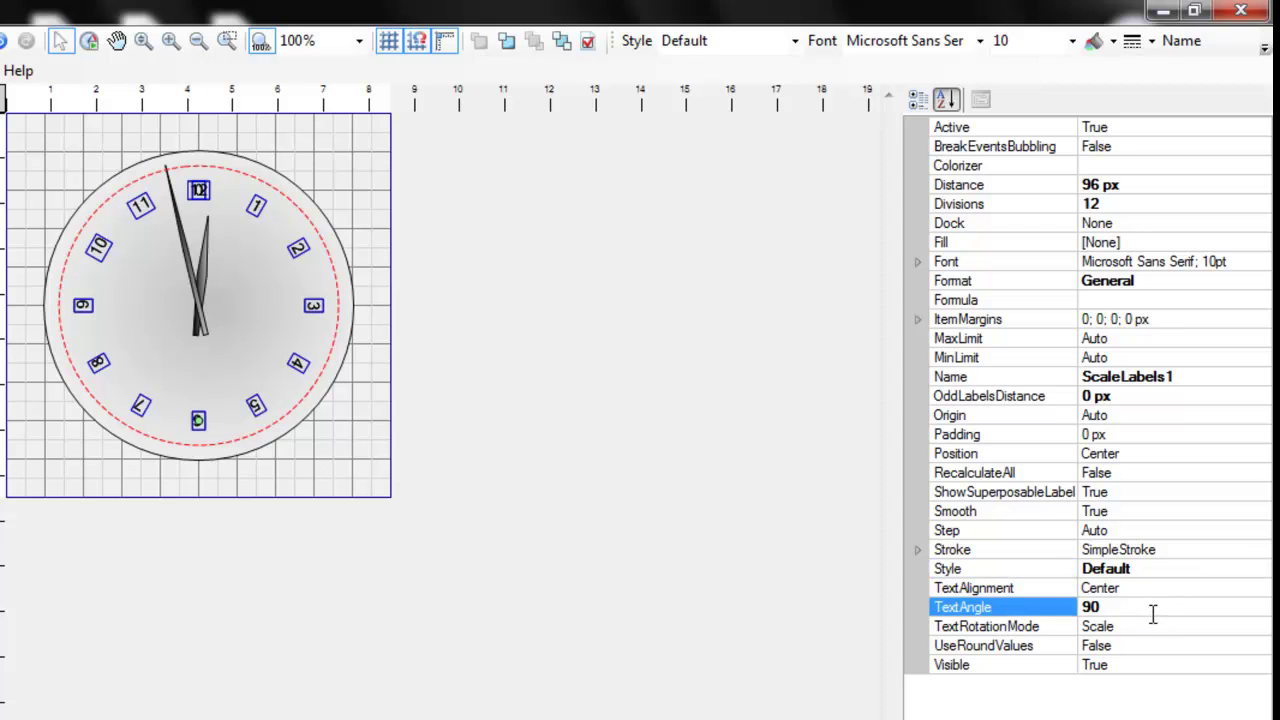
Change the hour labels' text rotation mode to Screen and set their text angle to 0
click(1148, 628)
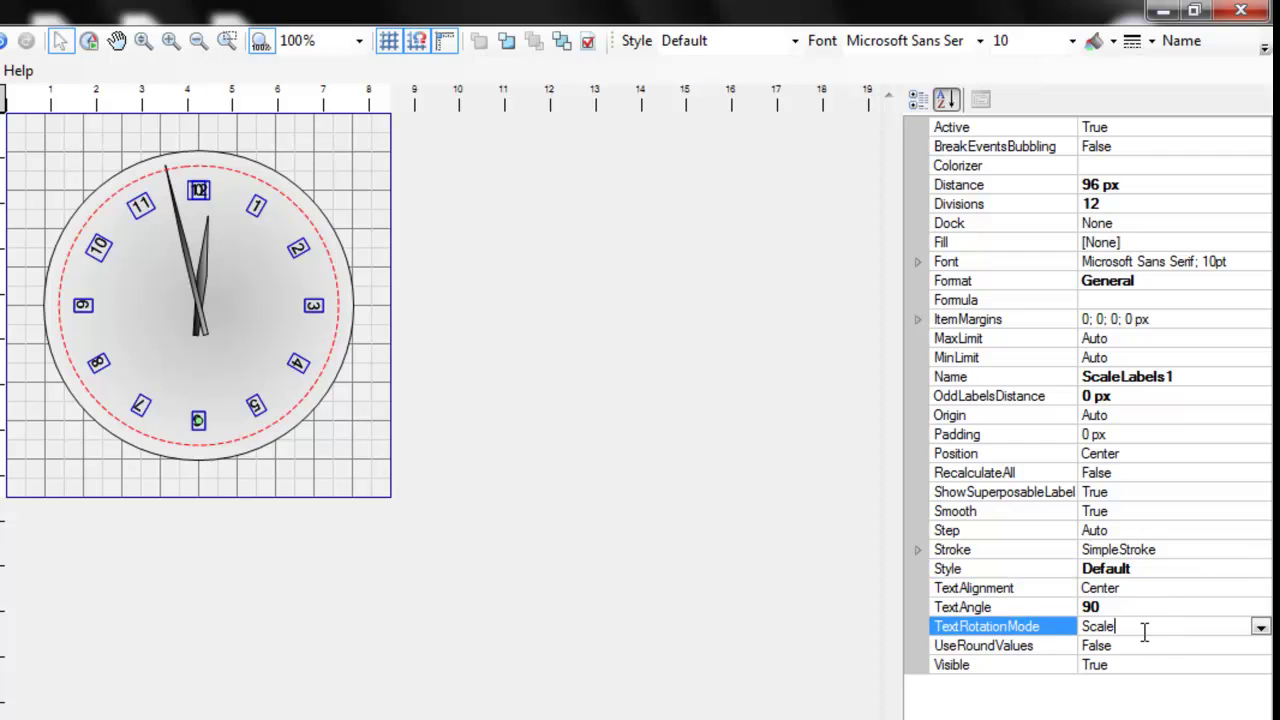
click(1260, 628)
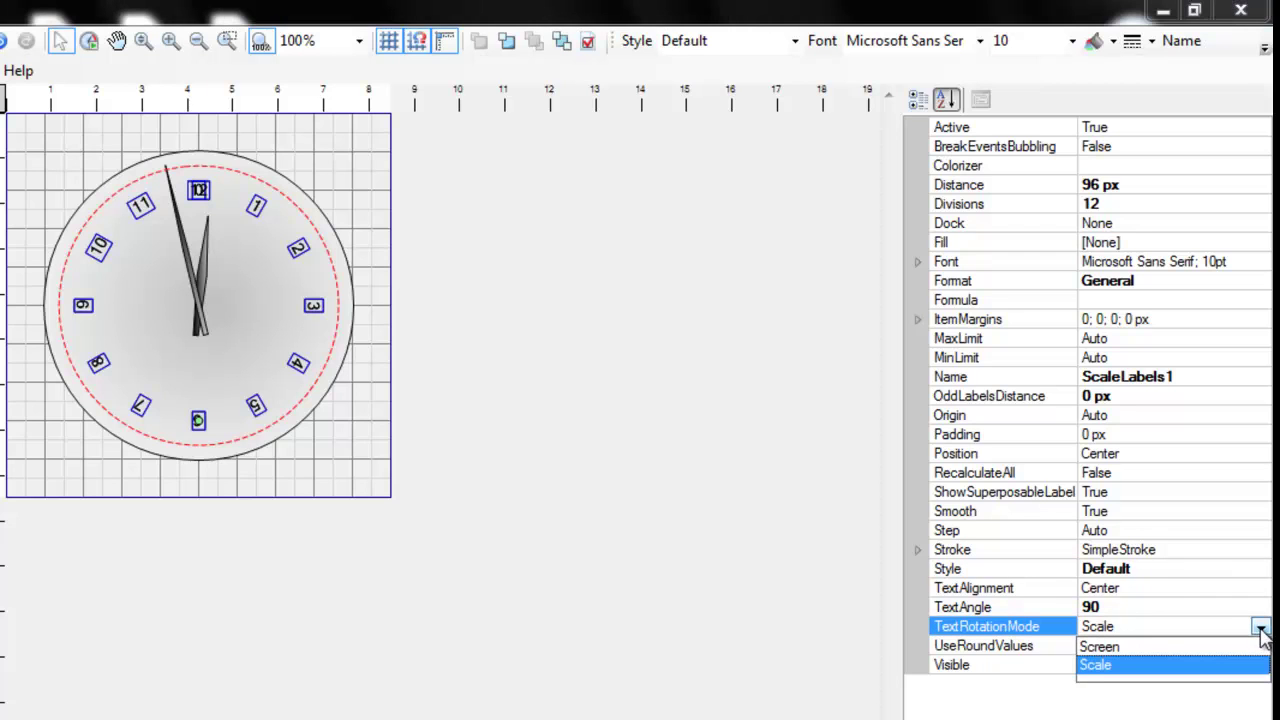
click(1118, 648)
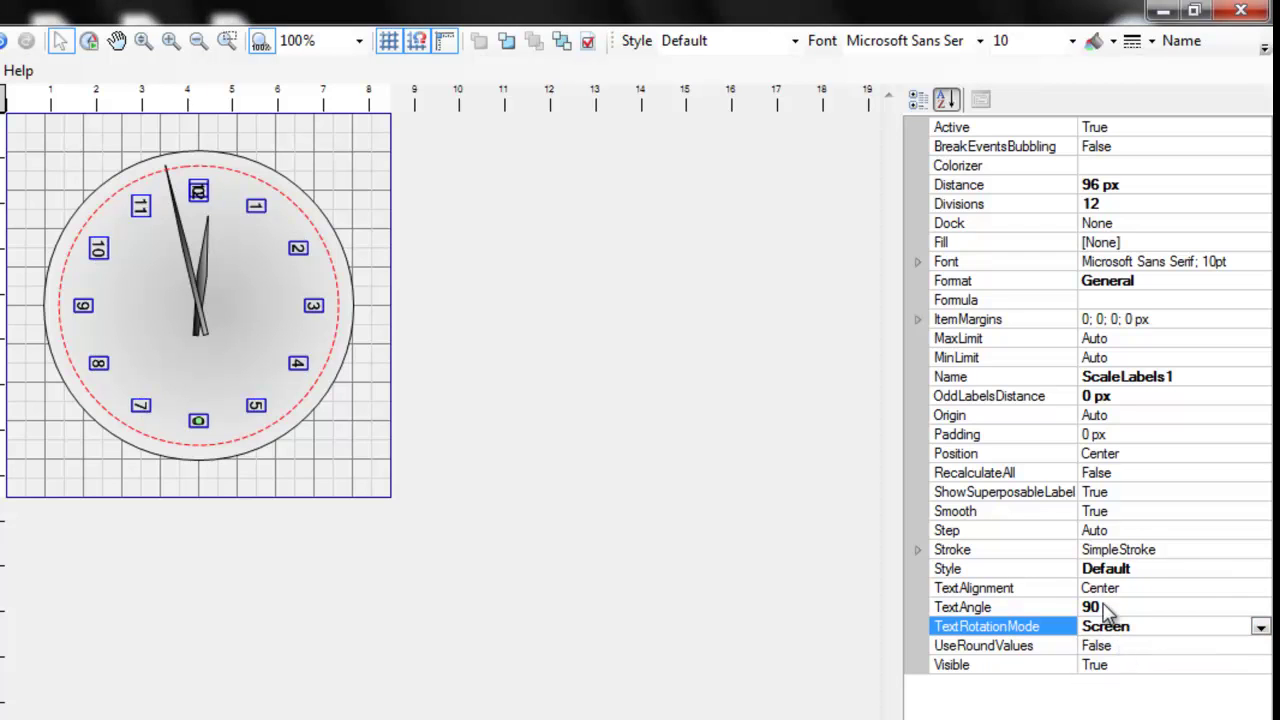
click(1136, 609)
drag(1138, 612, 1056, 615)
text(0)
click(1158, 627)
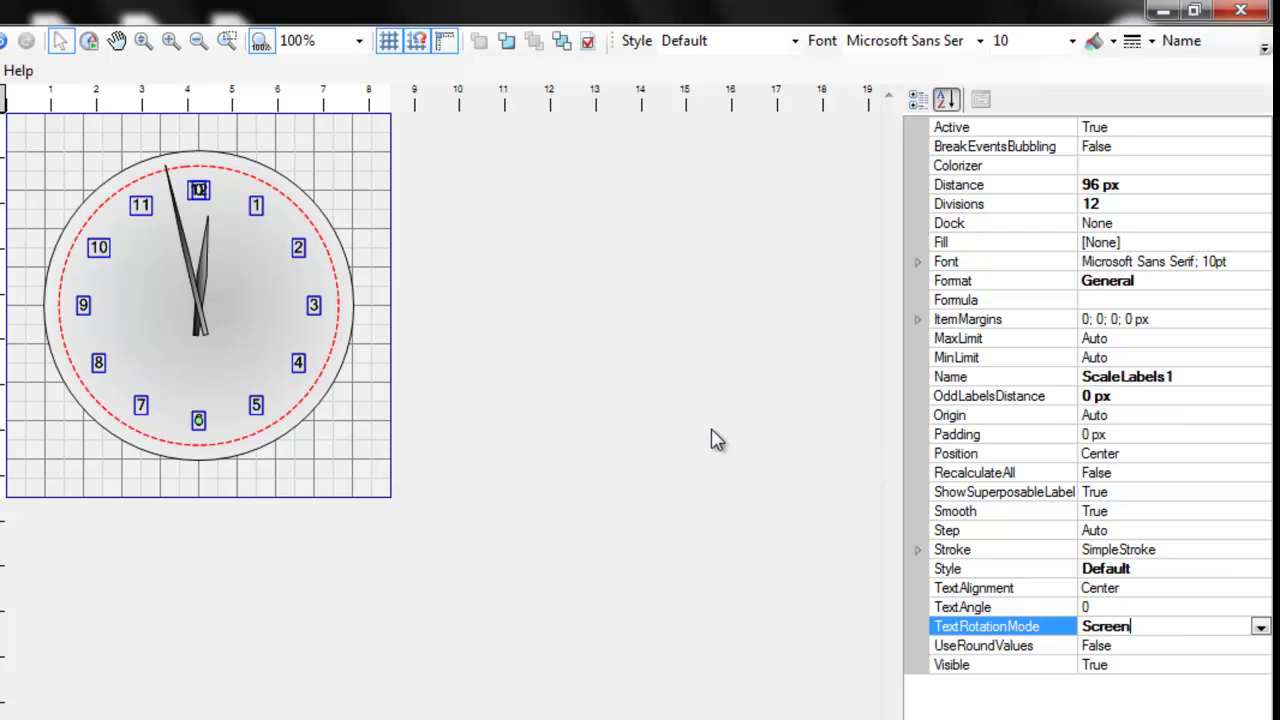
Set the stroke color of the hour labels to Transparent
click(615, 377)
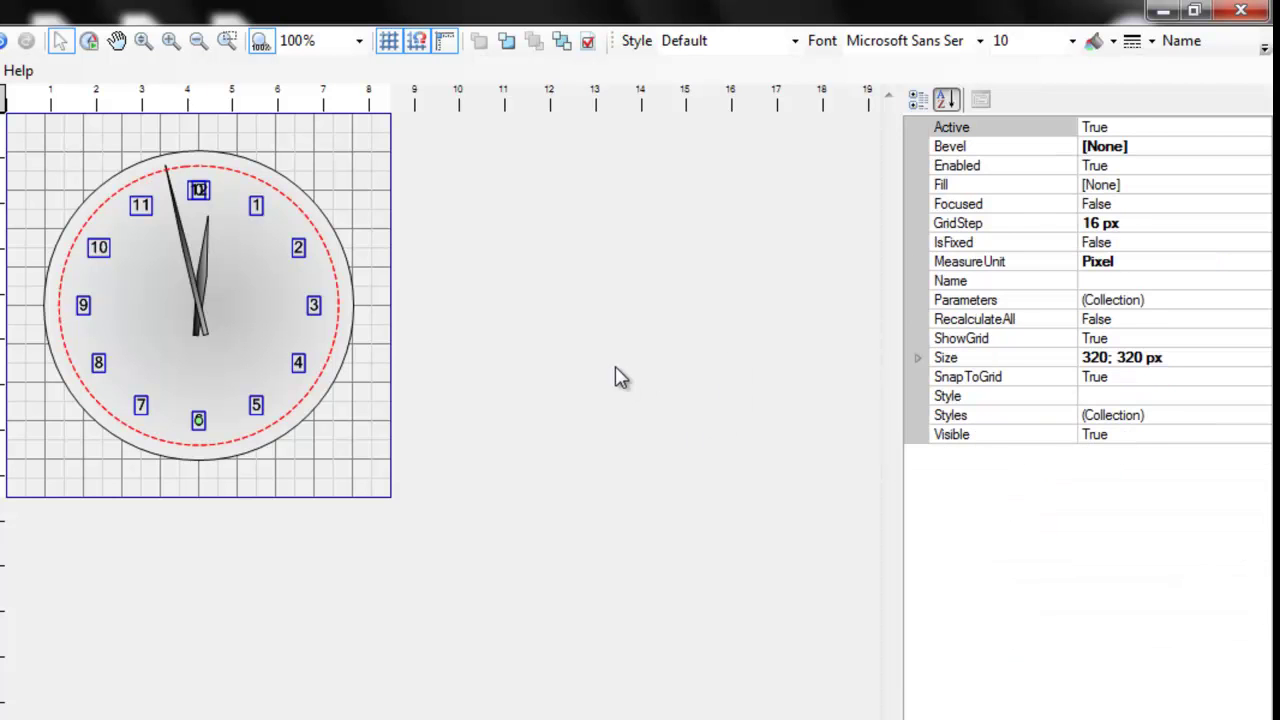
click(323, 314)
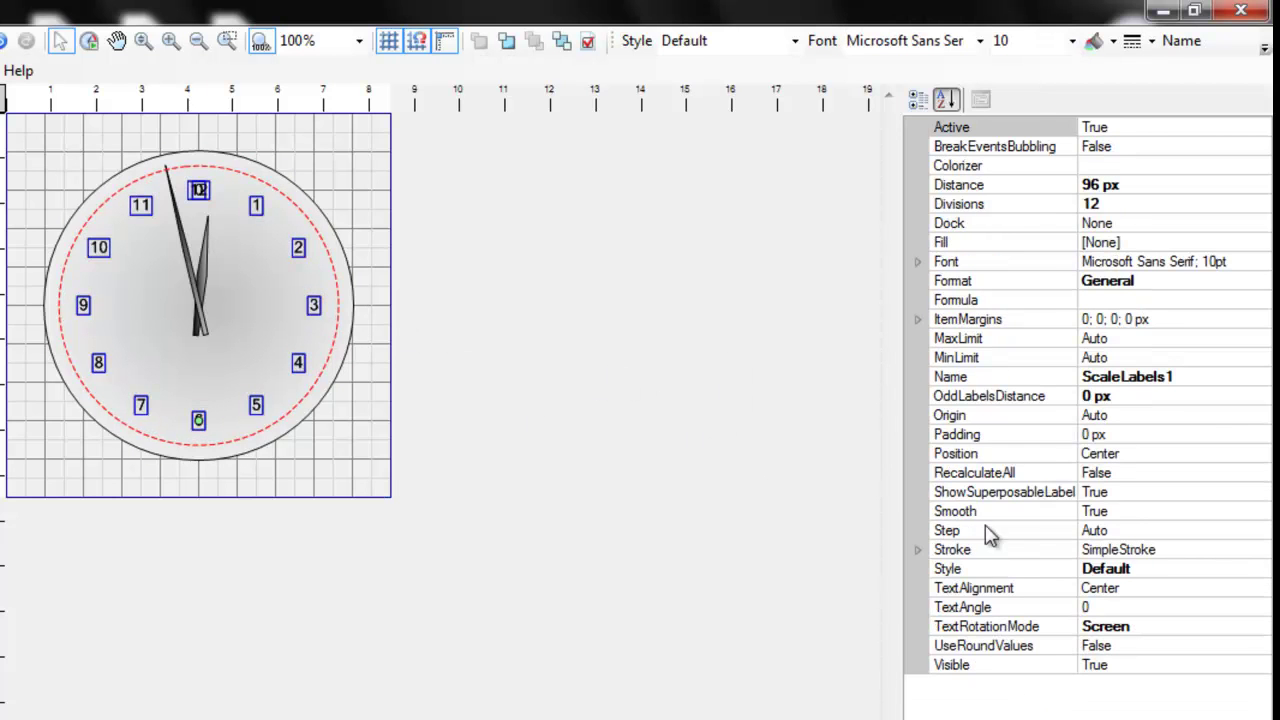
click(927, 548)
click(918, 550)
click(1195, 569)
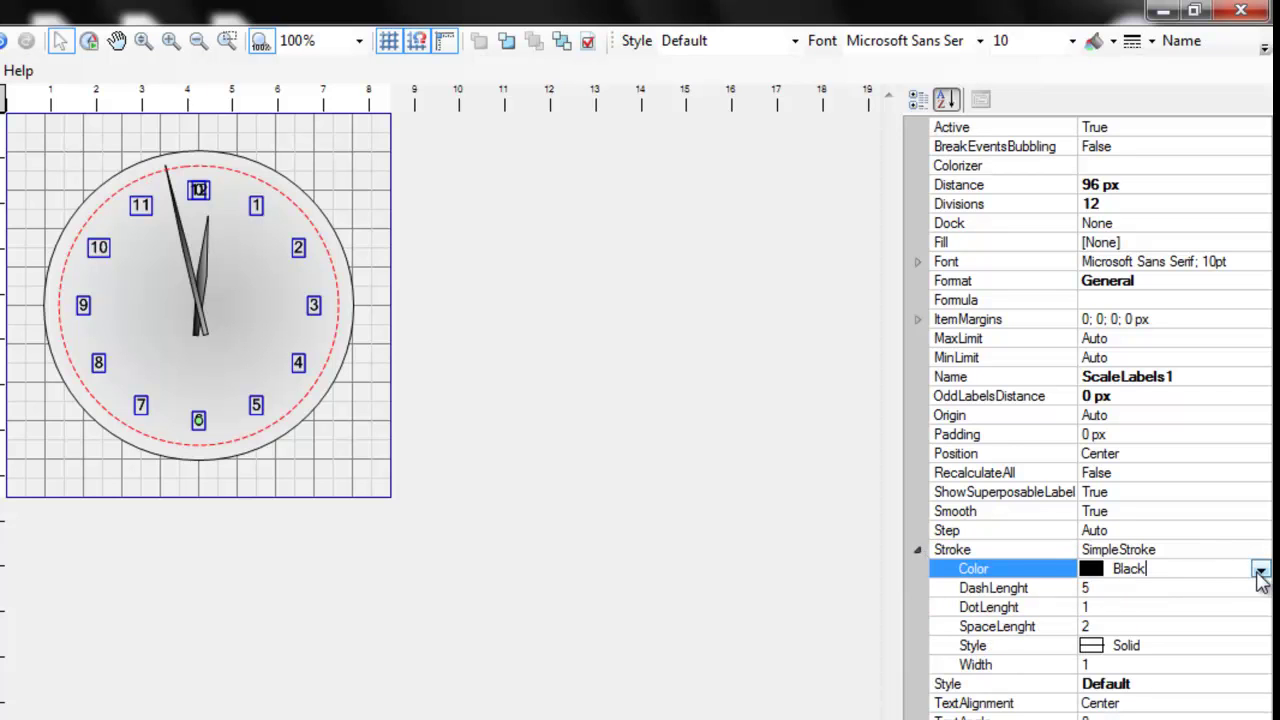
click(1259, 569)
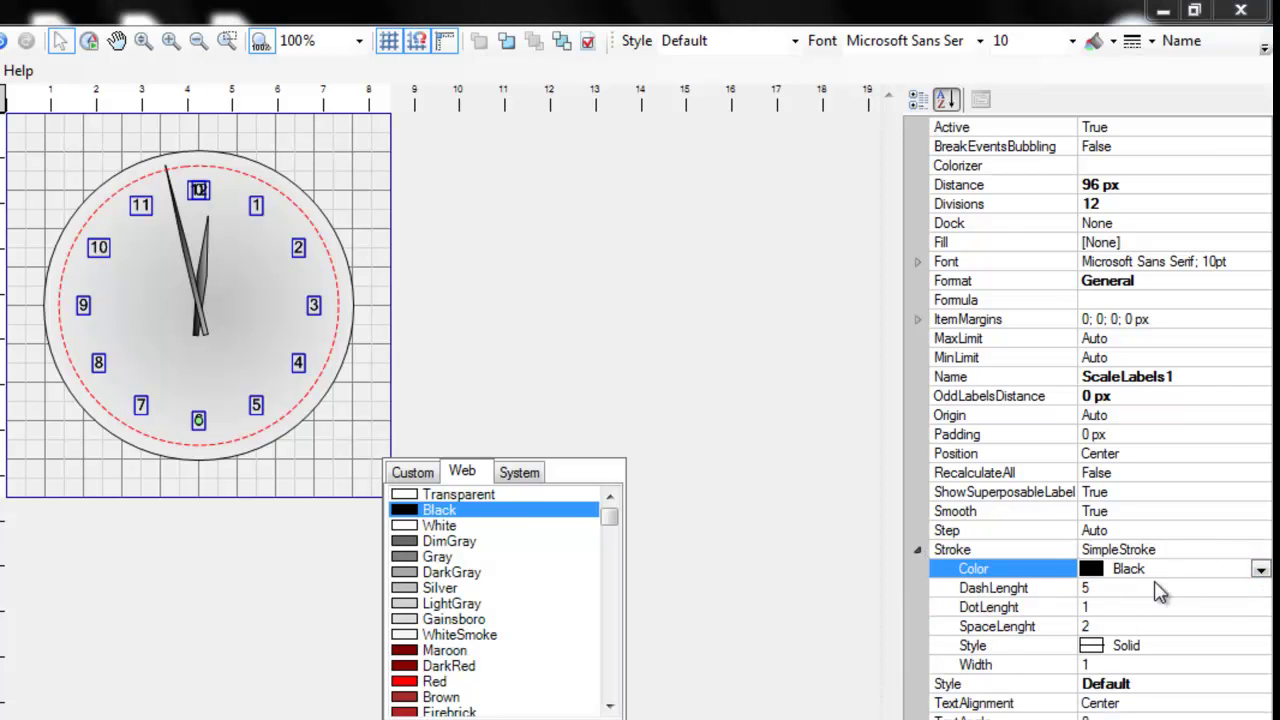
click(506, 495)
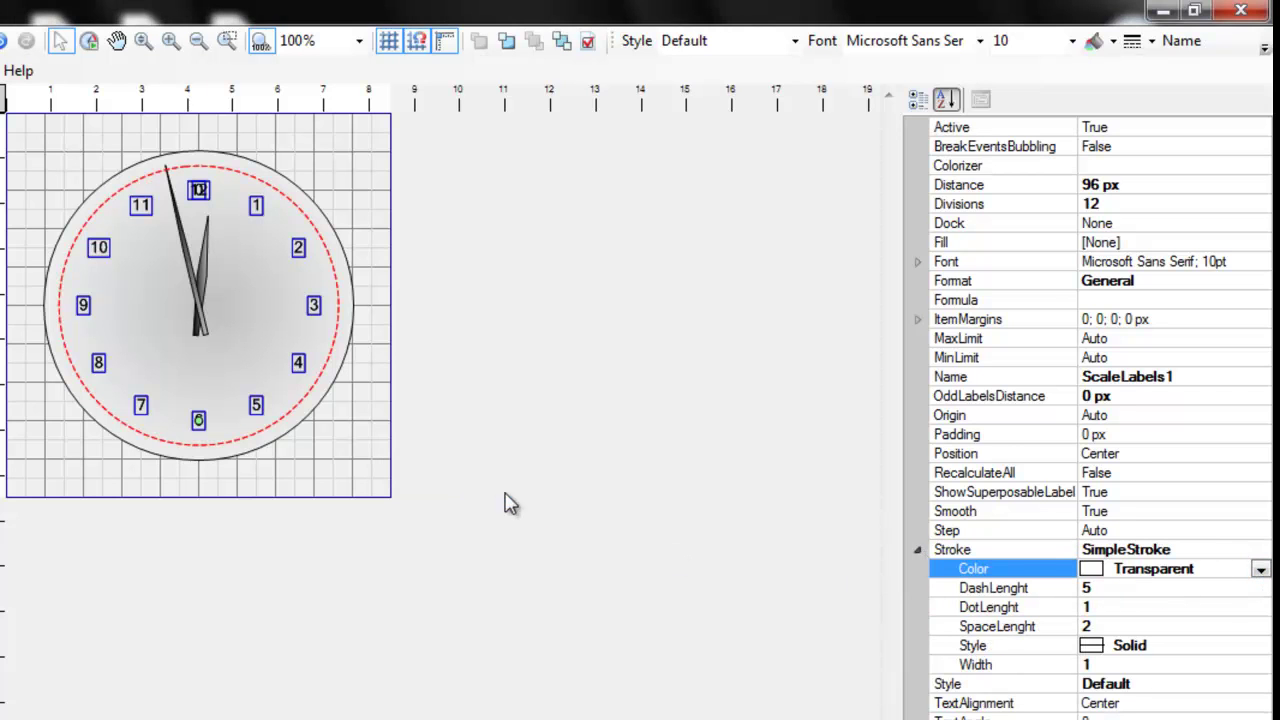
click(612, 410)
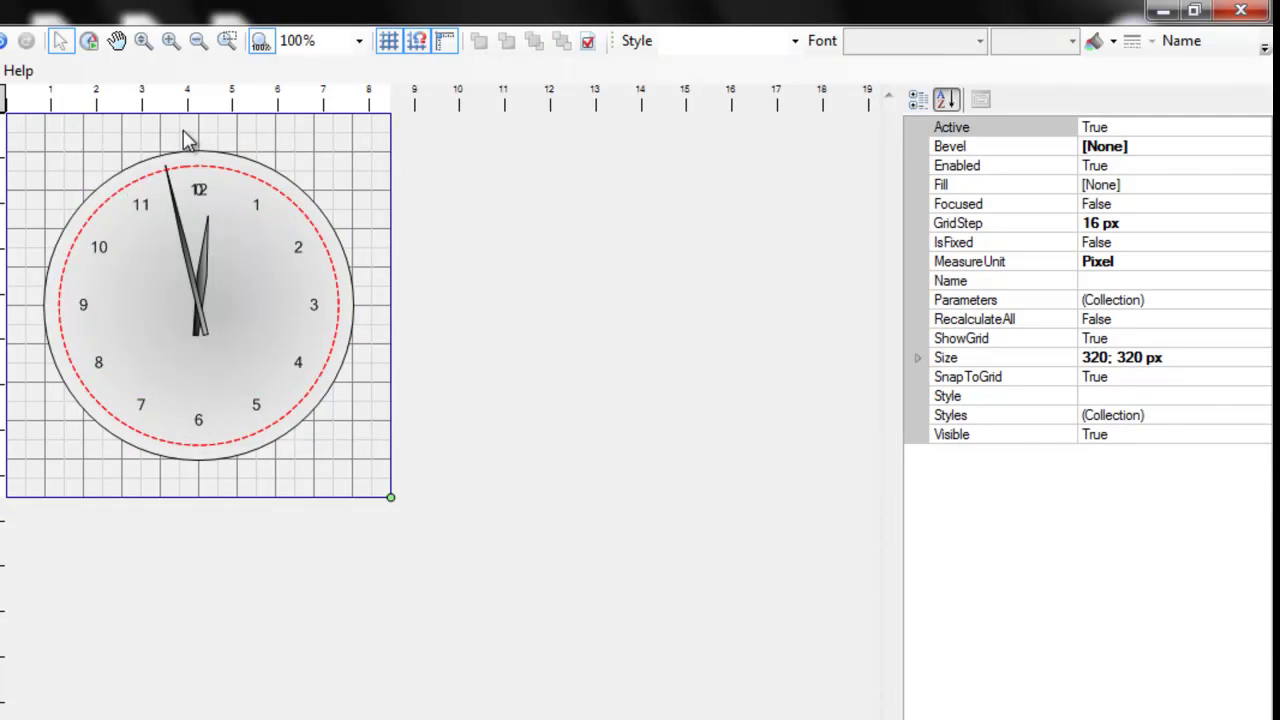
Set the hour labels' MinLimit to 1
click(141, 204)
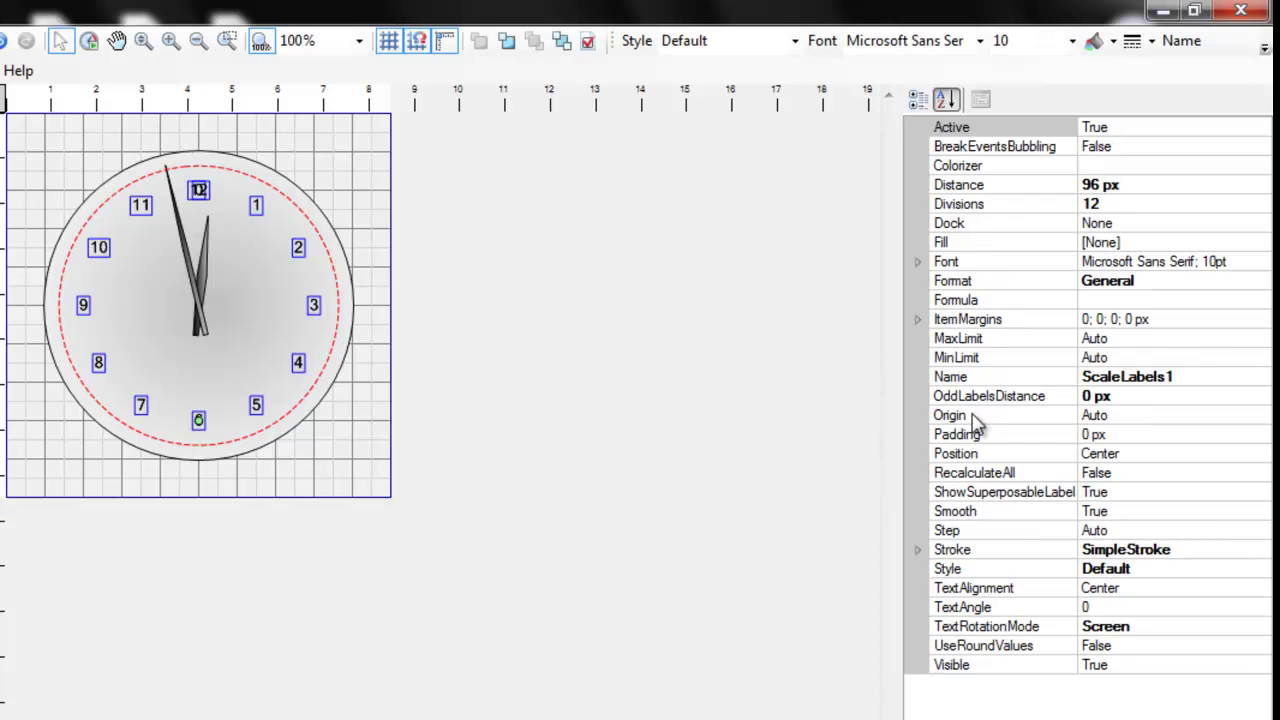
click(1116, 360)
click(1261, 360)
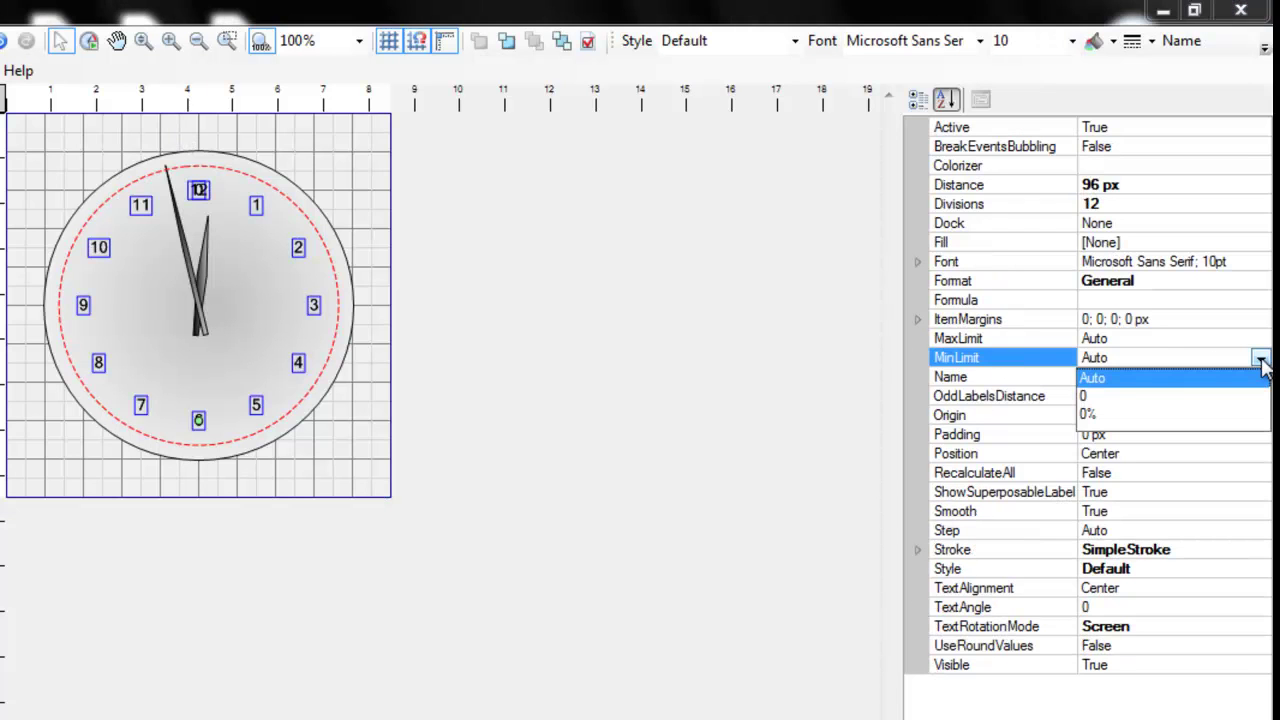
click(1261, 362)
double_click(1182, 358)
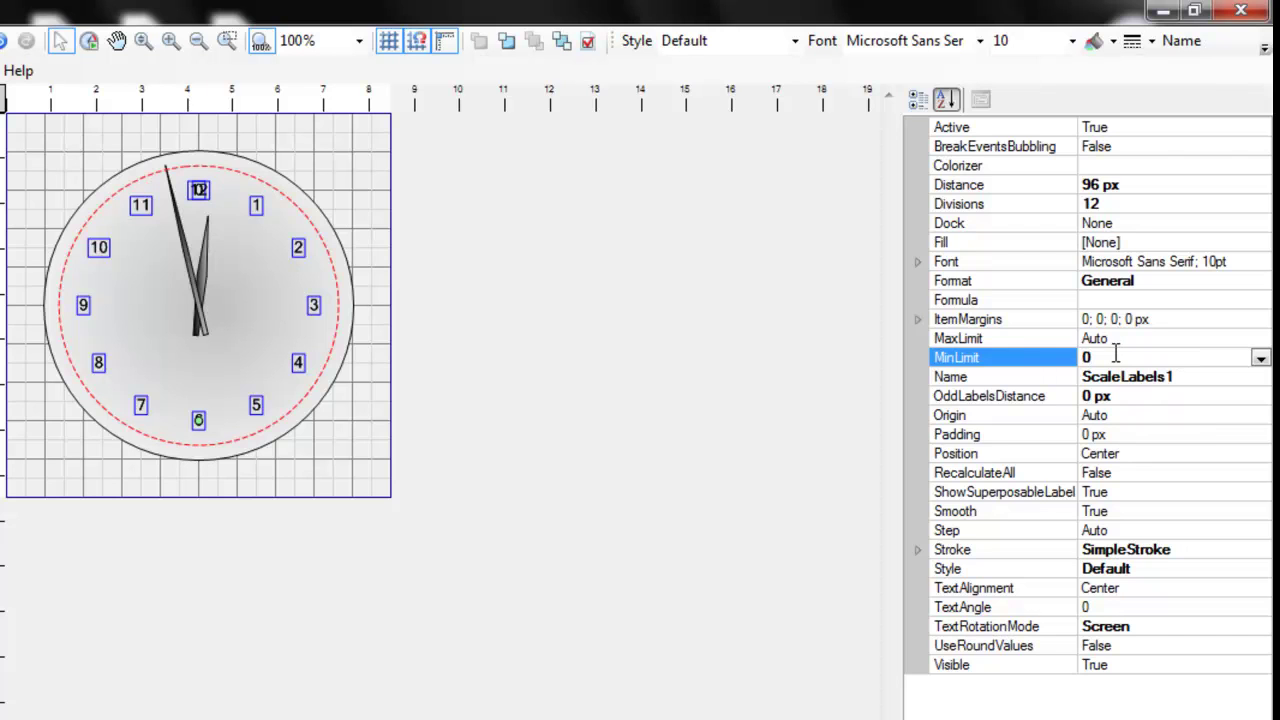
text(1)
key(Return)
click(1005, 380)
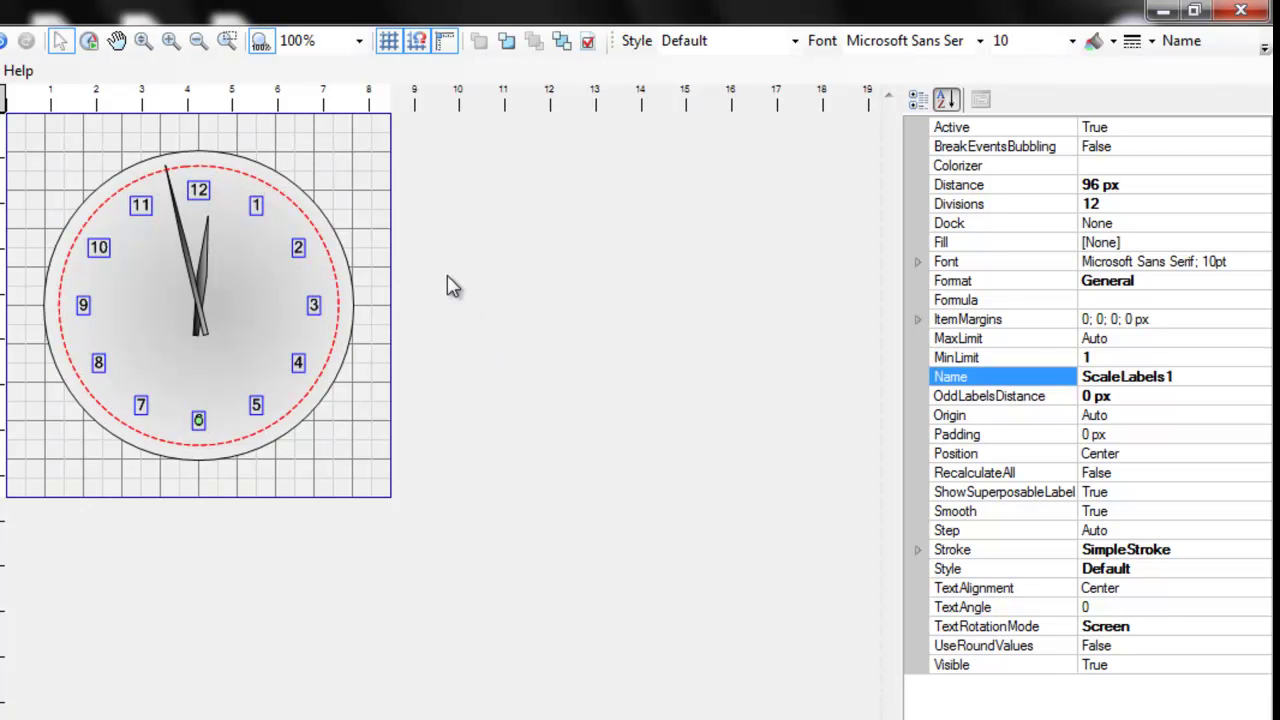
Increase the font size of the hour labels
click(918, 262)
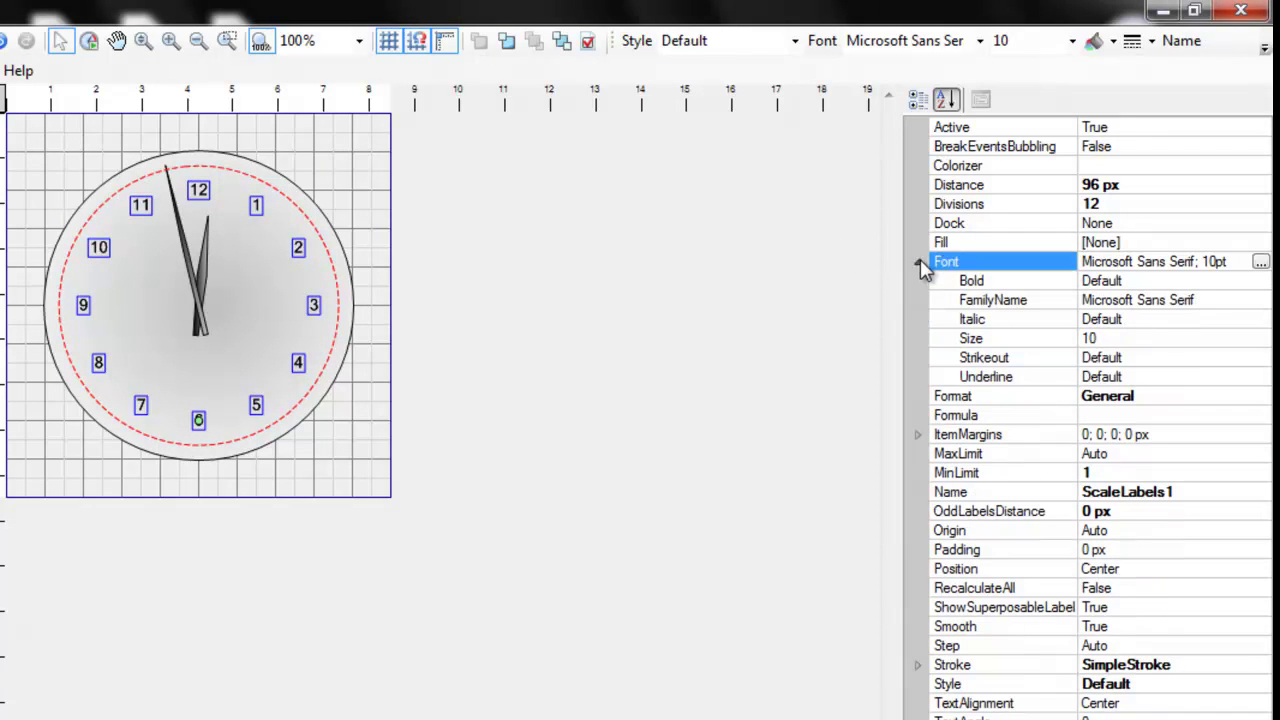
click(1130, 338)
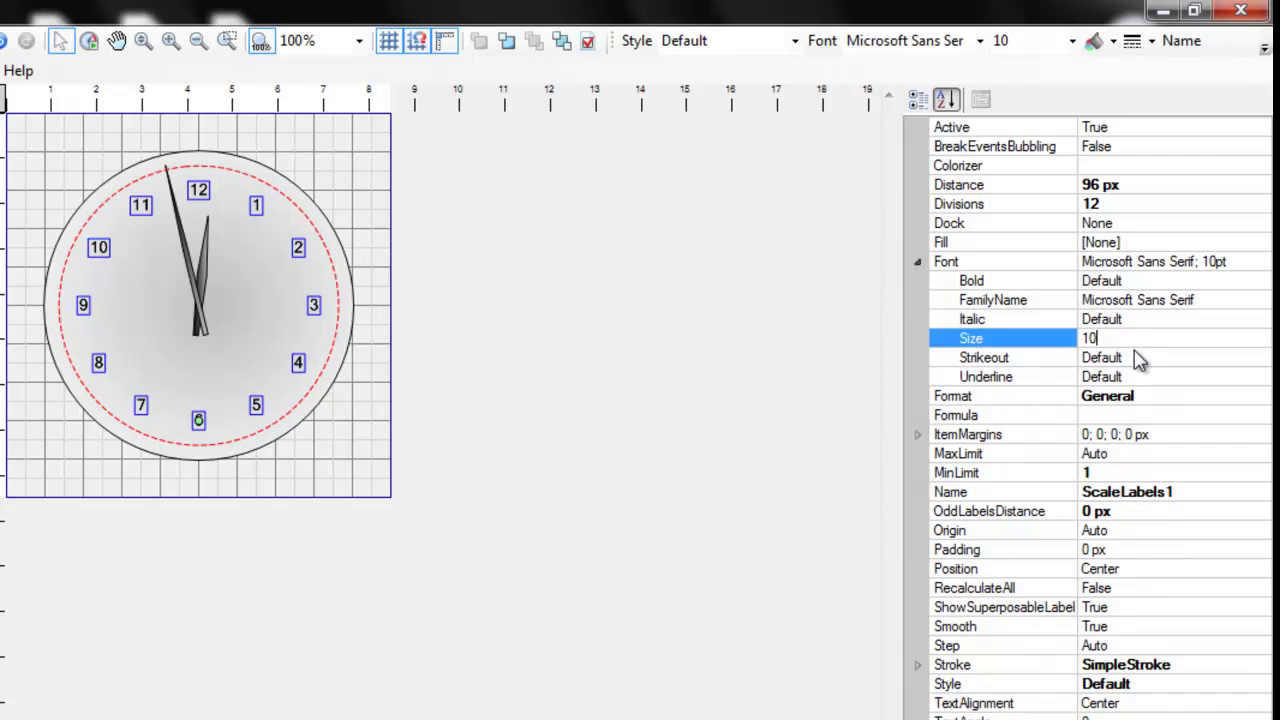
click(726, 365)
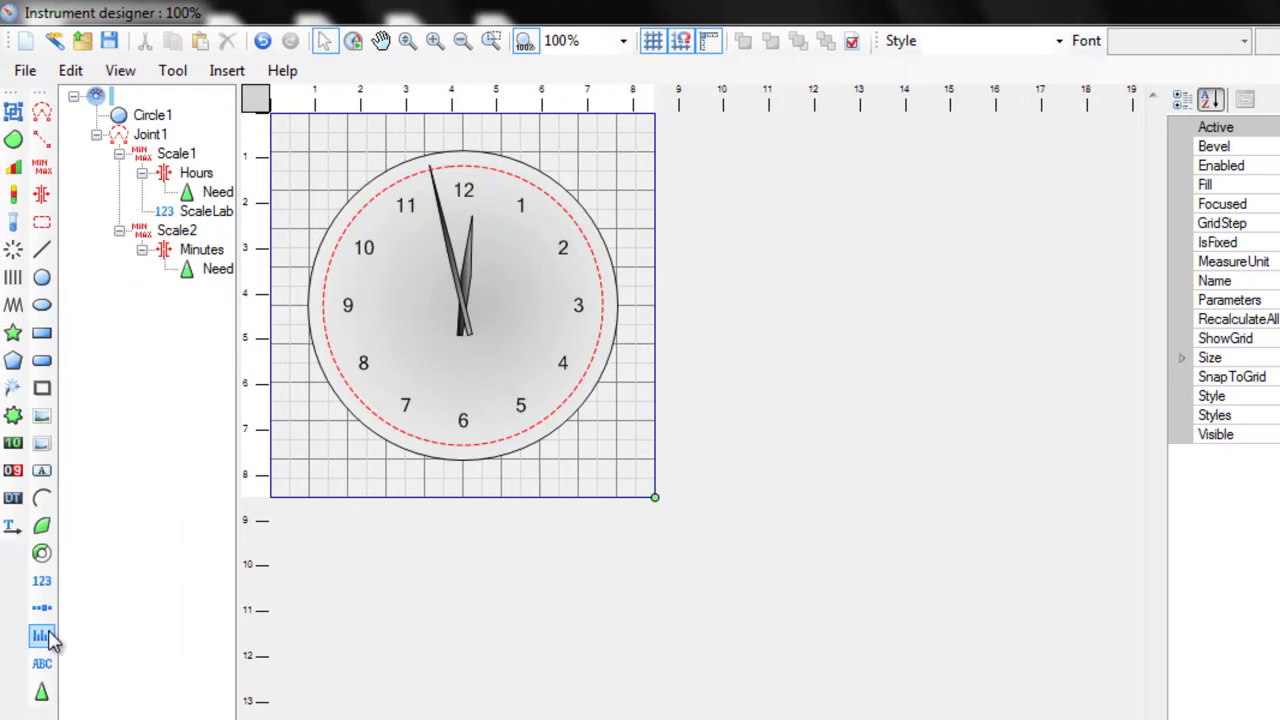
Add ticks inside the hour scale at a distance of 128 px and set their sub-ticks position to Far
drag(44, 645, 186, 160)
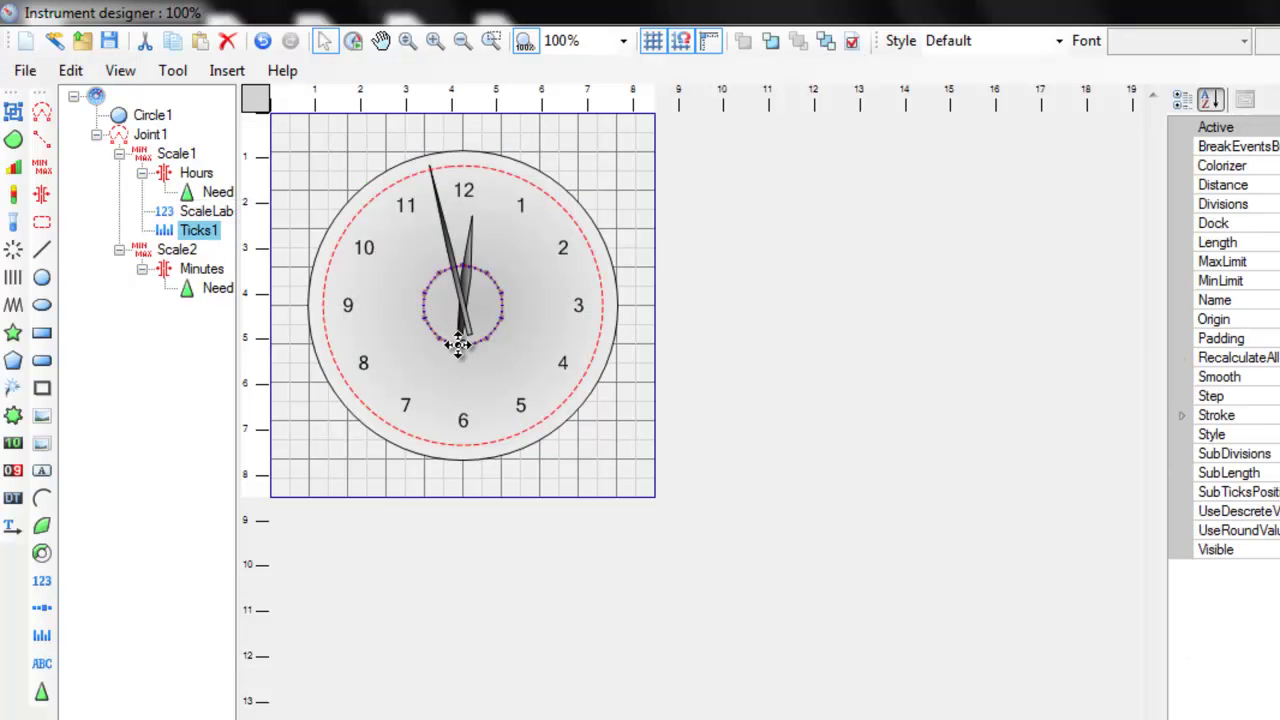
drag(457, 344, 502, 461)
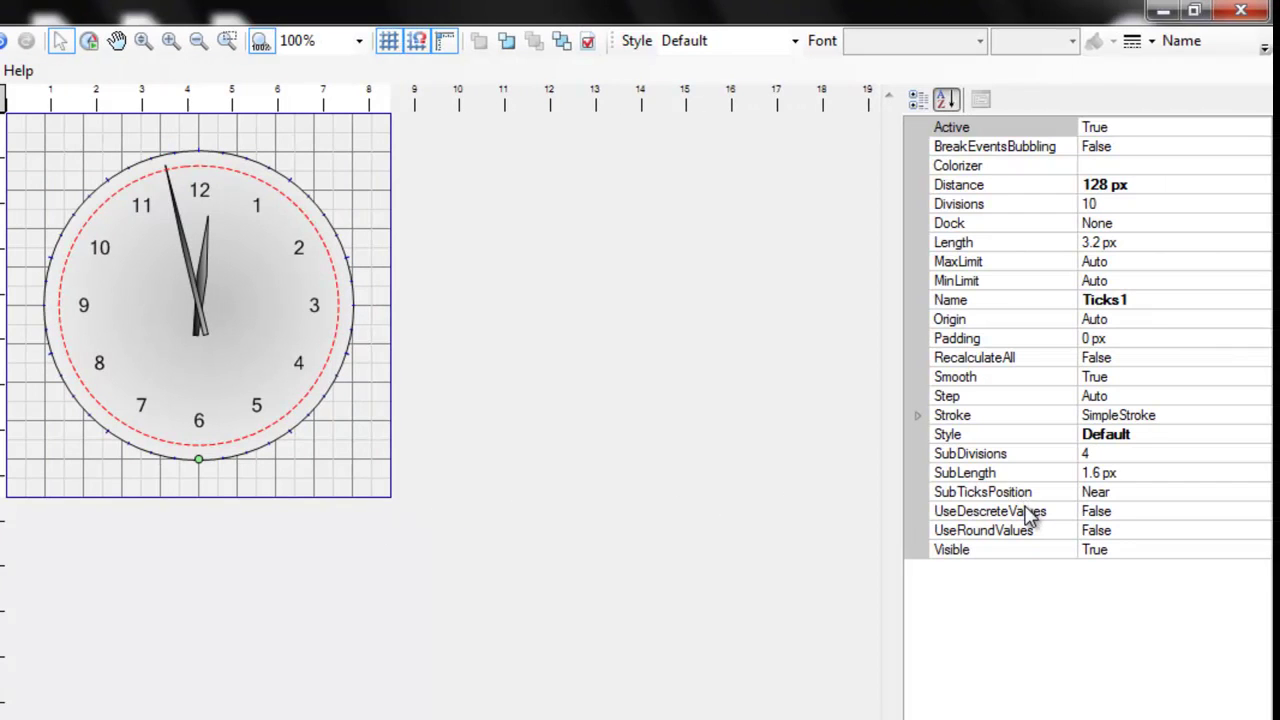
click(1162, 491)
click(1258, 494)
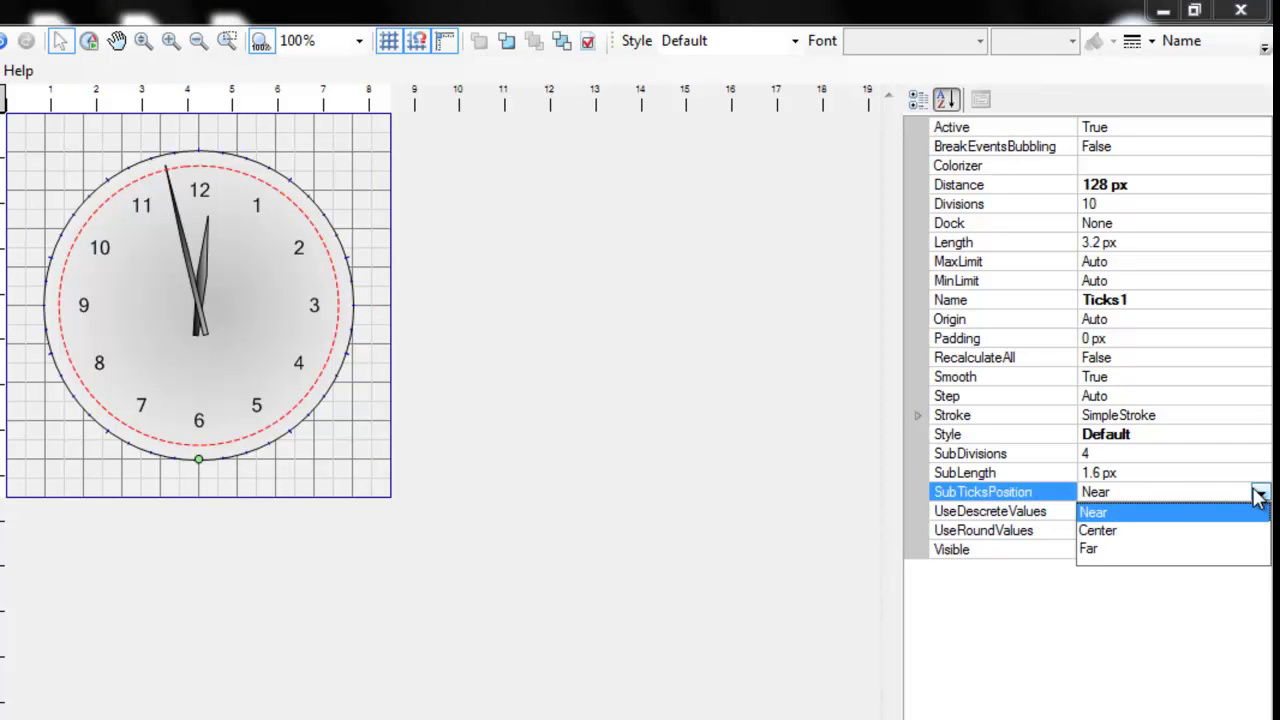
click(1099, 552)
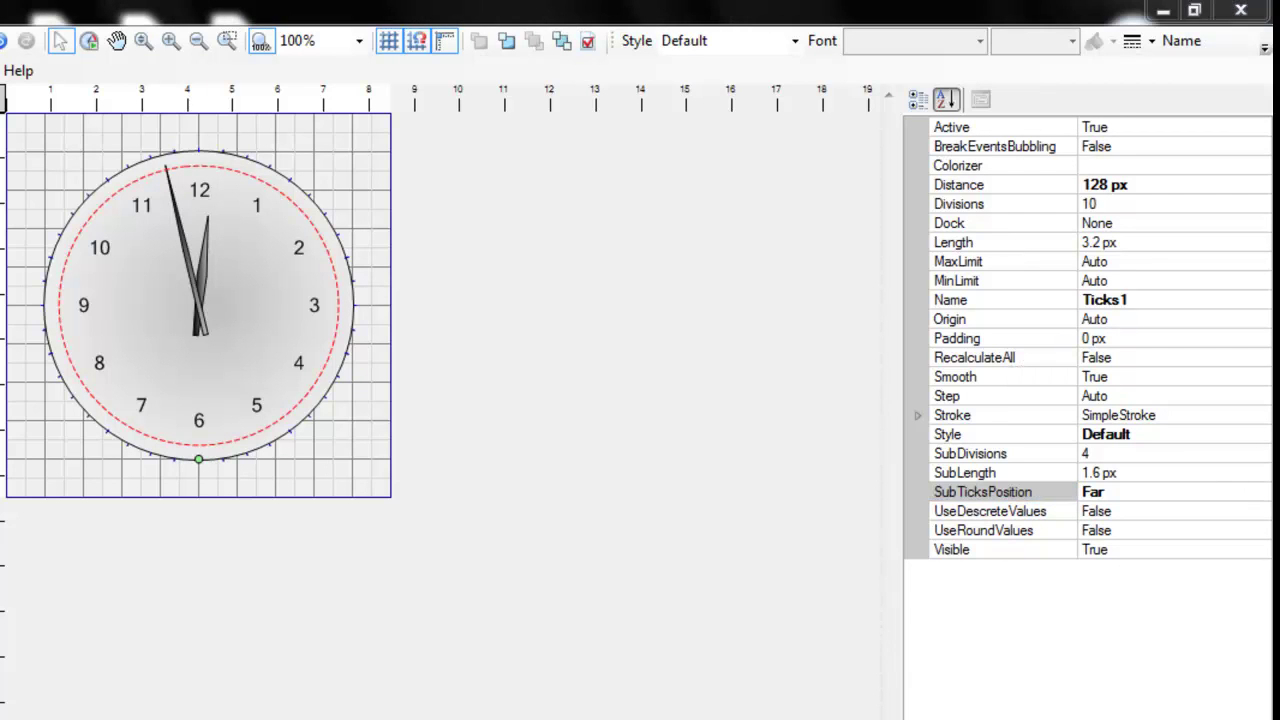
Dock the hour scale's ticks to the inside of the scale
click(1131, 223)
click(1261, 226)
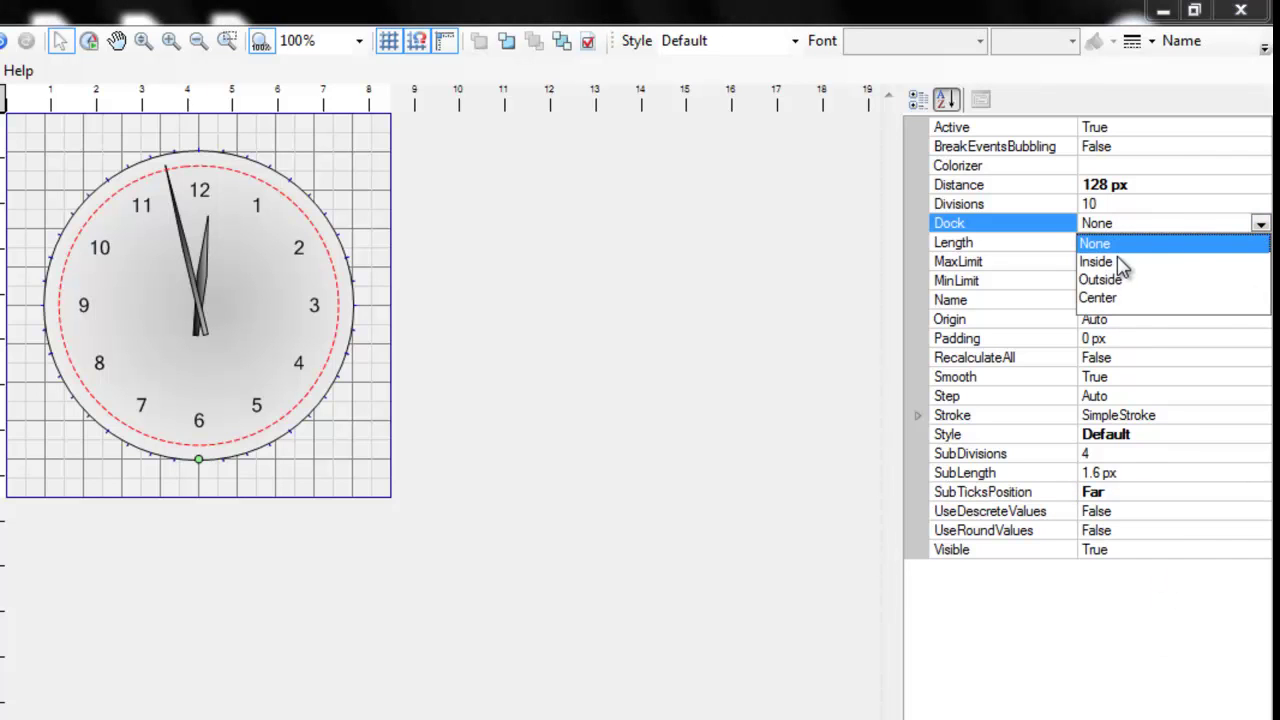
click(1096, 263)
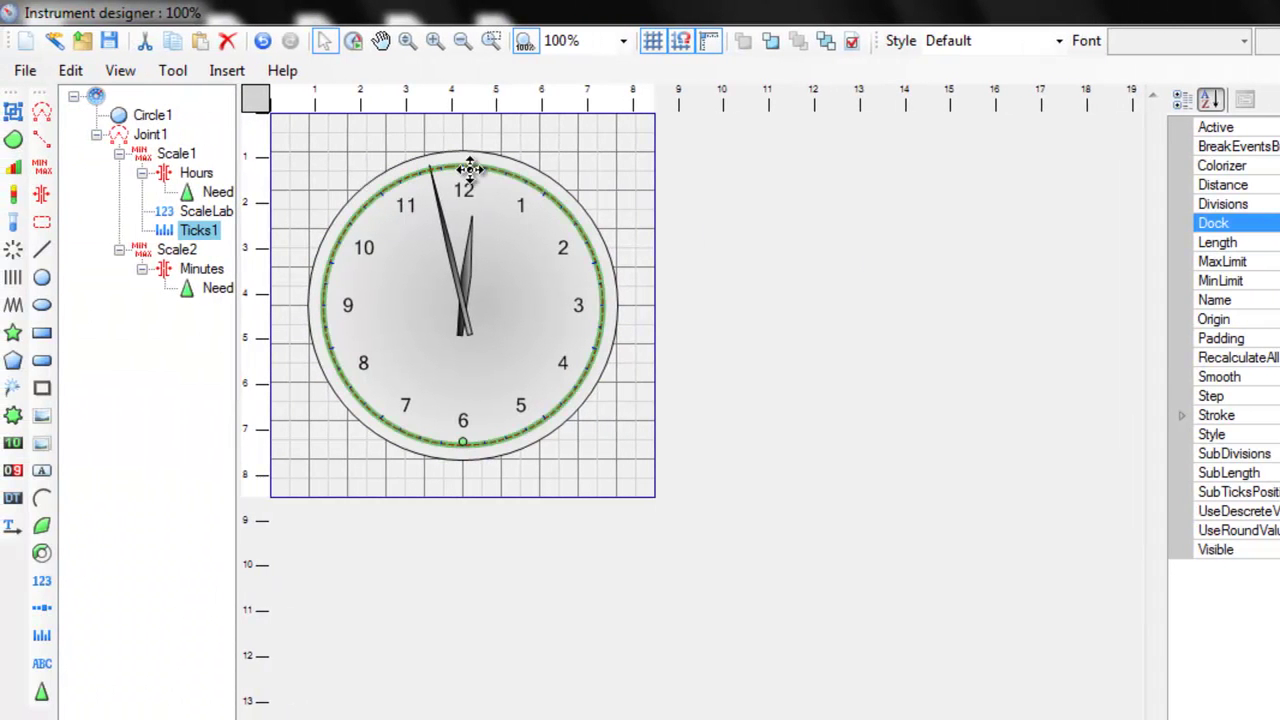
Enlarge the joint that carries both scales until its radius matches the outer edge of the clock dial
click(478, 168)
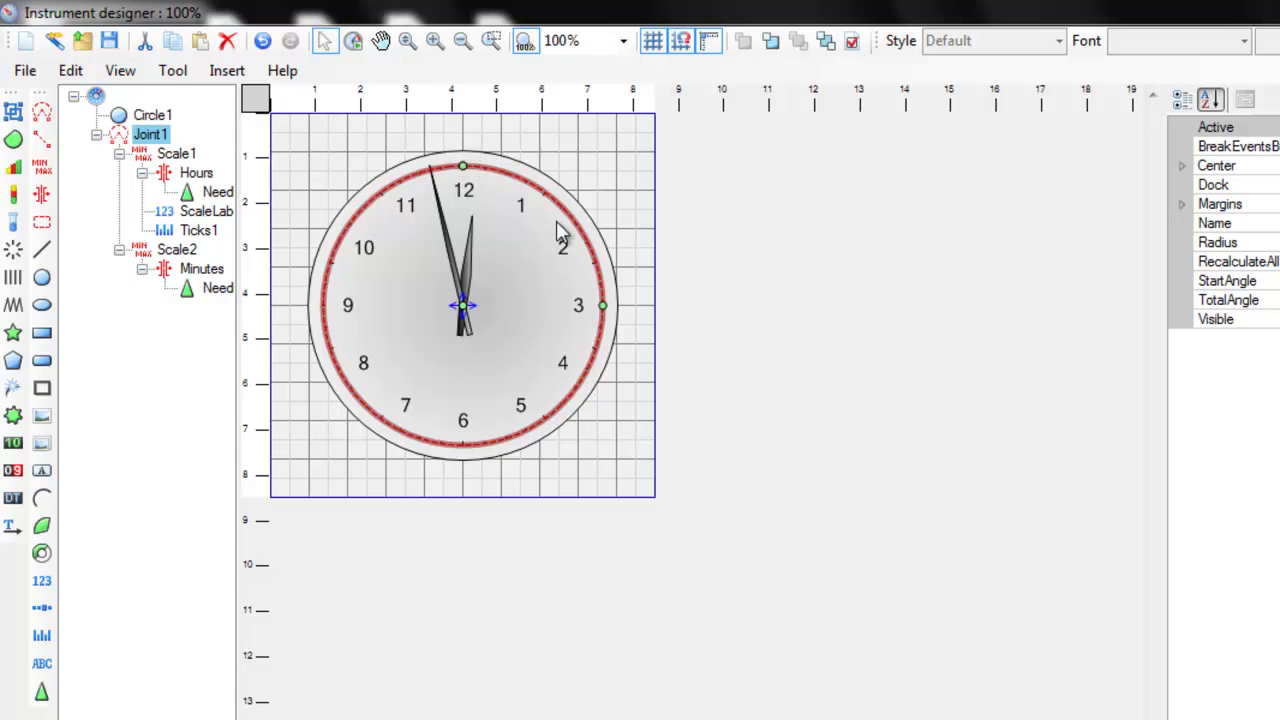
drag(601, 305, 615, 306)
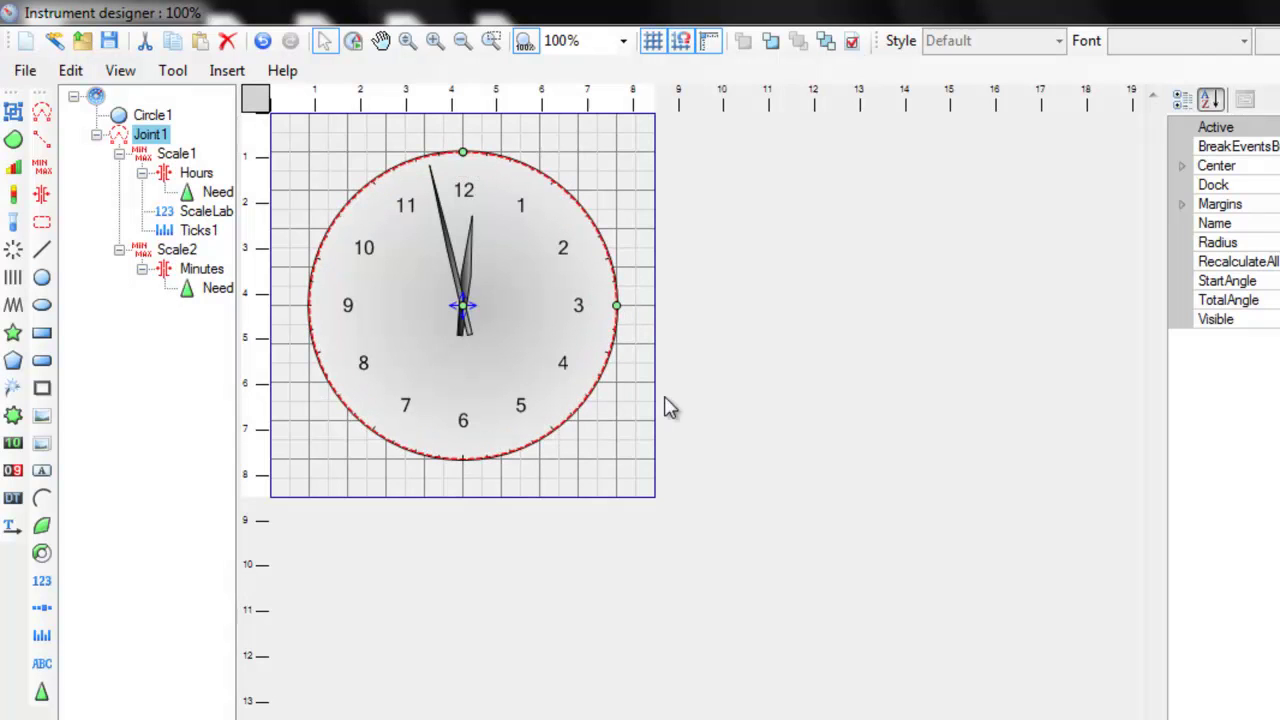
click(768, 332)
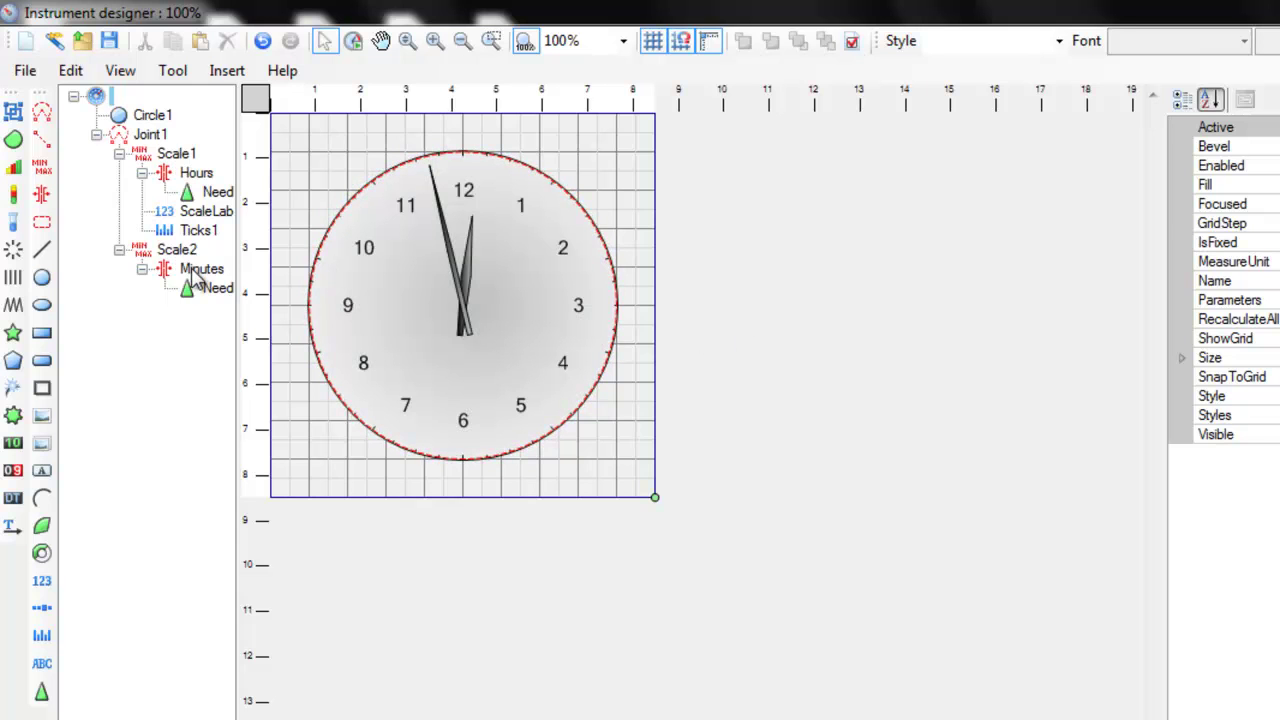
Set the hour ticks to 12 divisions with 5 subdivisions each
click(198, 230)
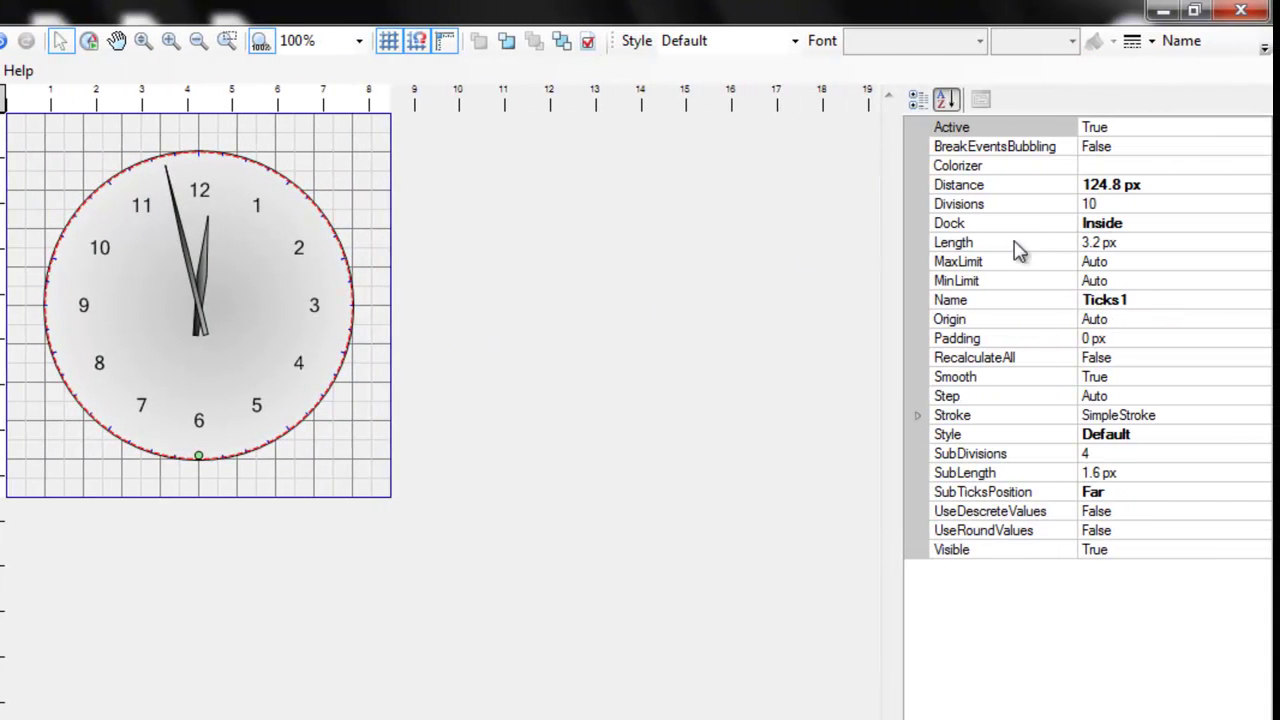
click(1118, 202)
click(1052, 198)
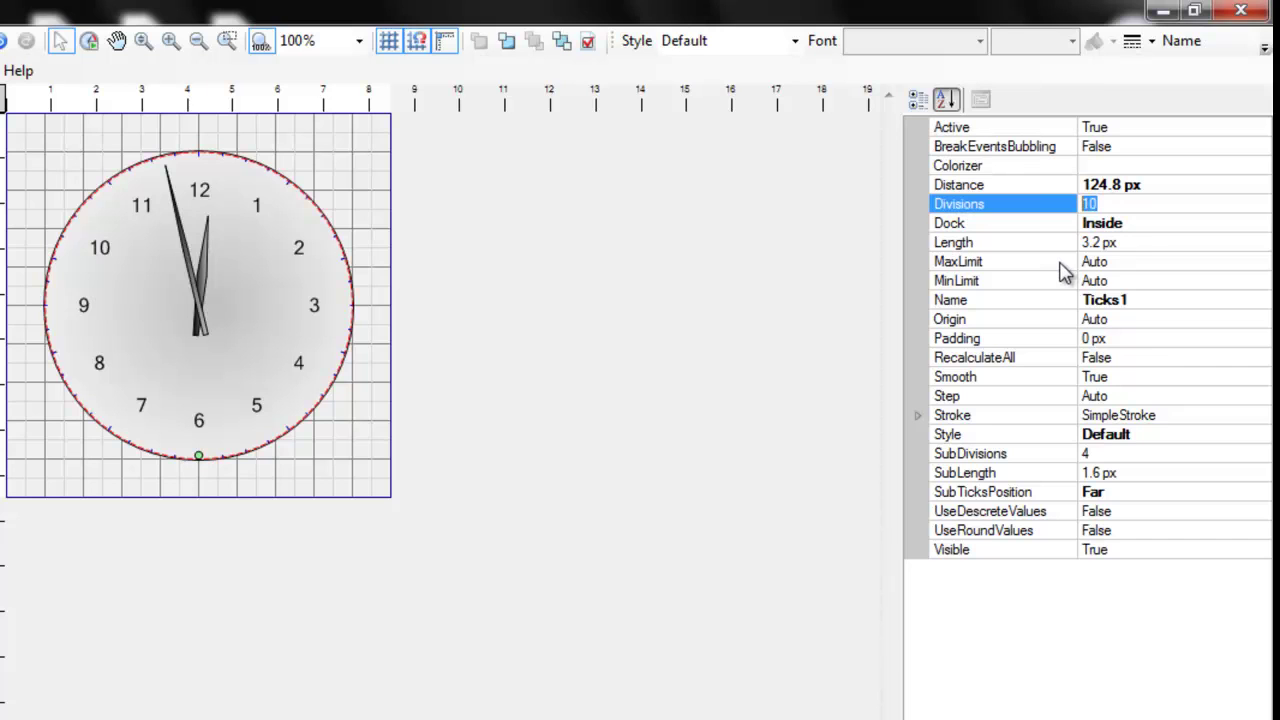
text(12)
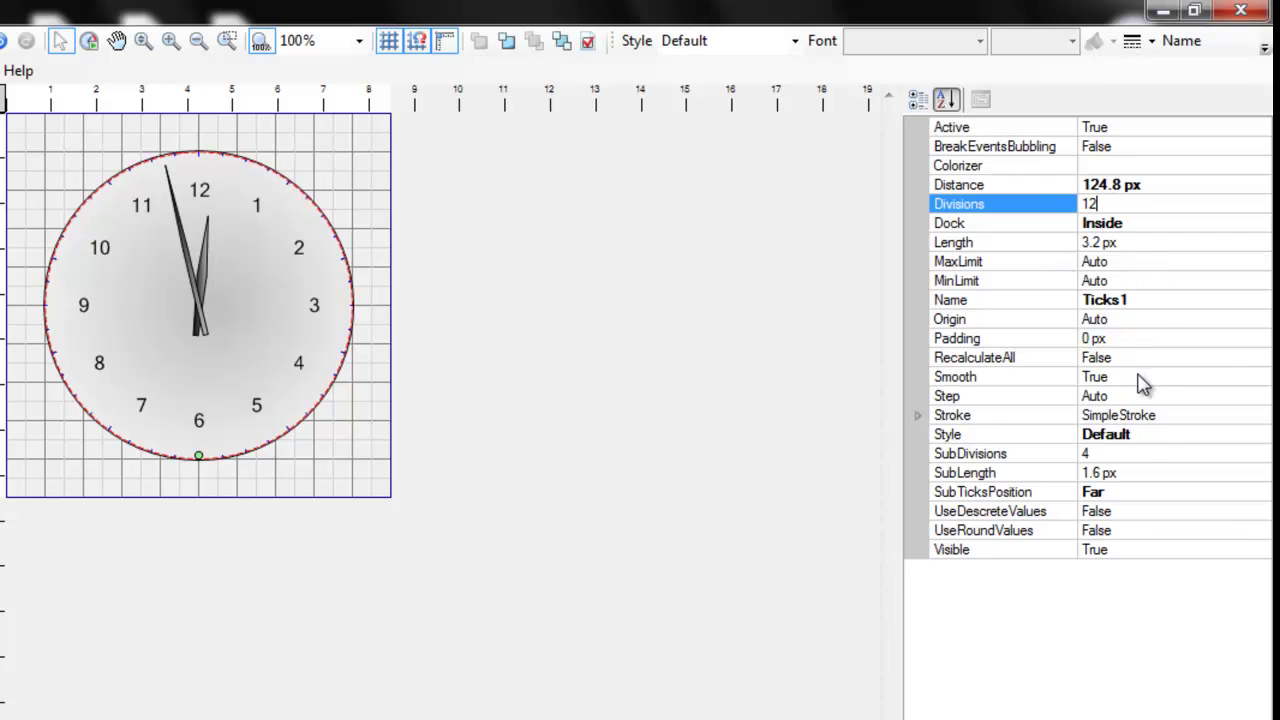
click(1142, 455)
click(1046, 451)
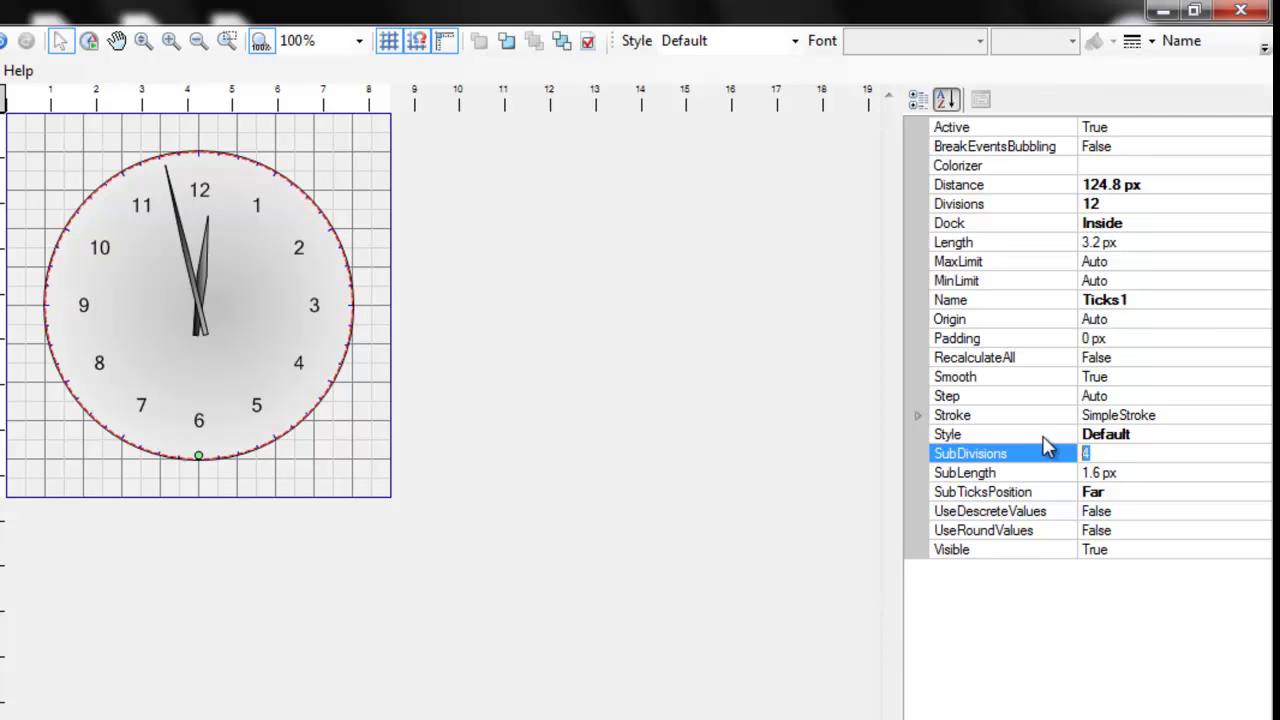
text(5)
click(1128, 203)
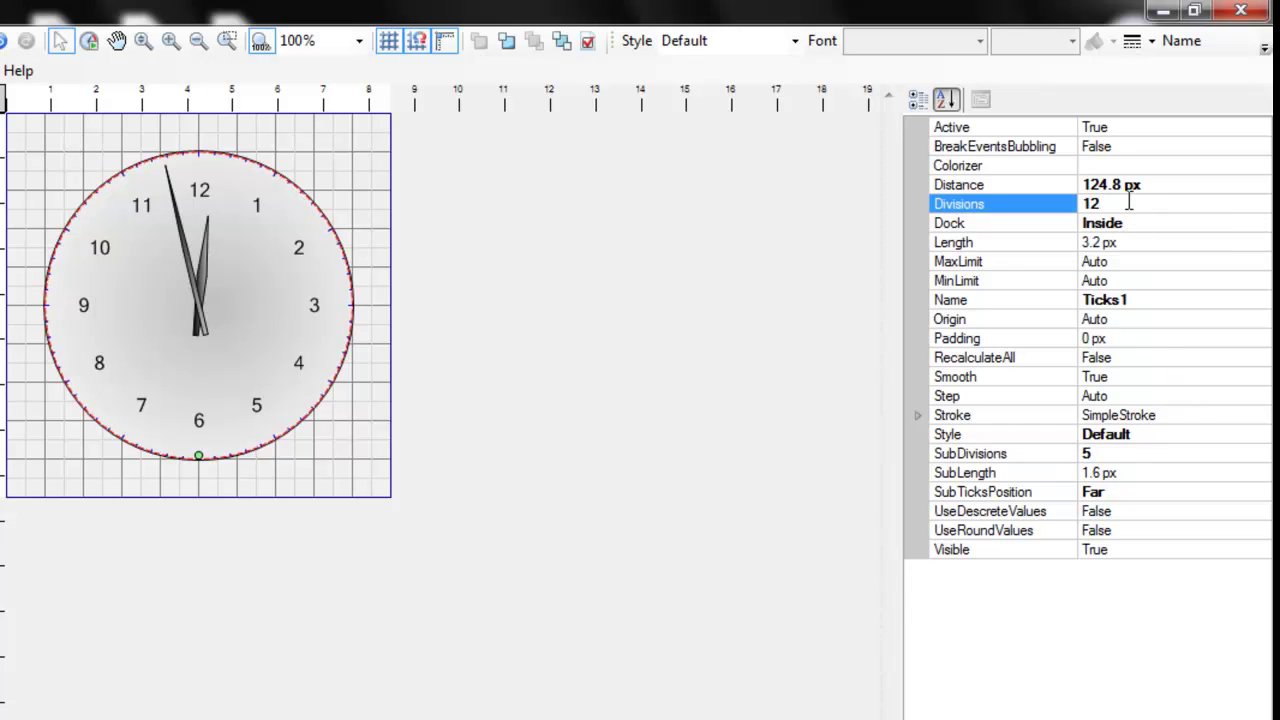
Set the ticks' length to 5 px and their sub-tick length to 3 px
click(1130, 245)
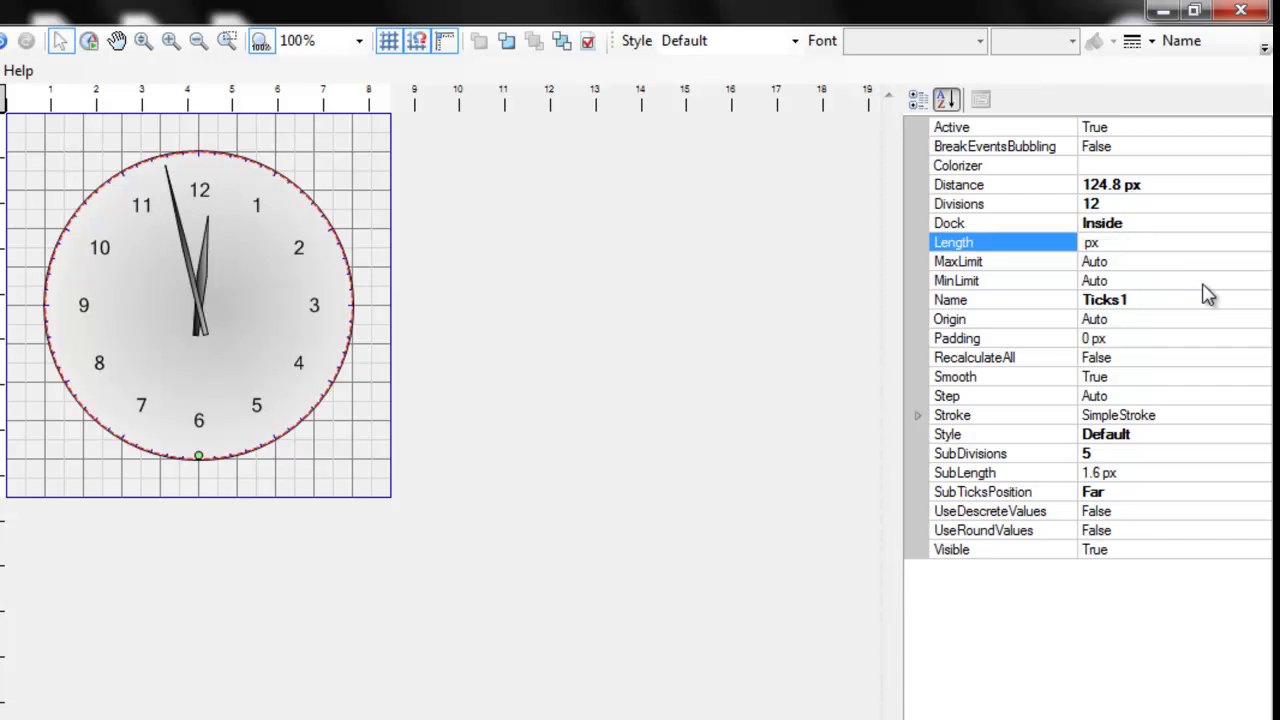
text(5)
click(1164, 261)
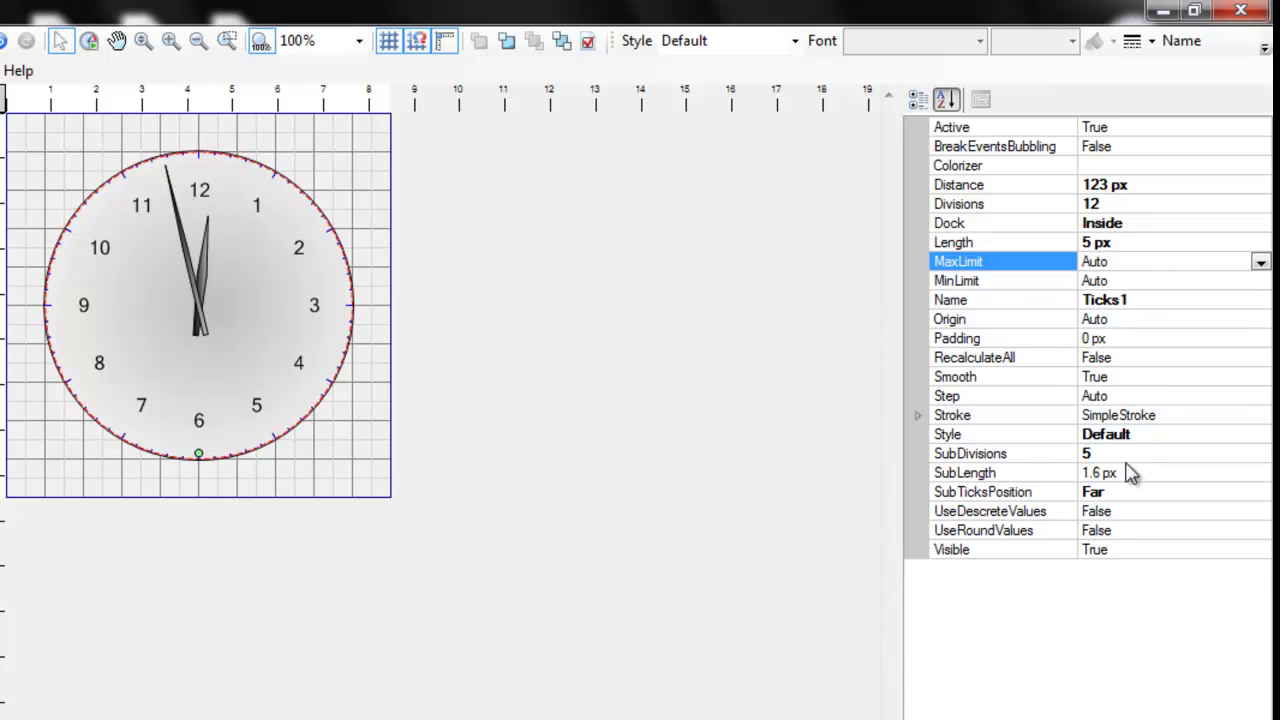
click(1108, 472)
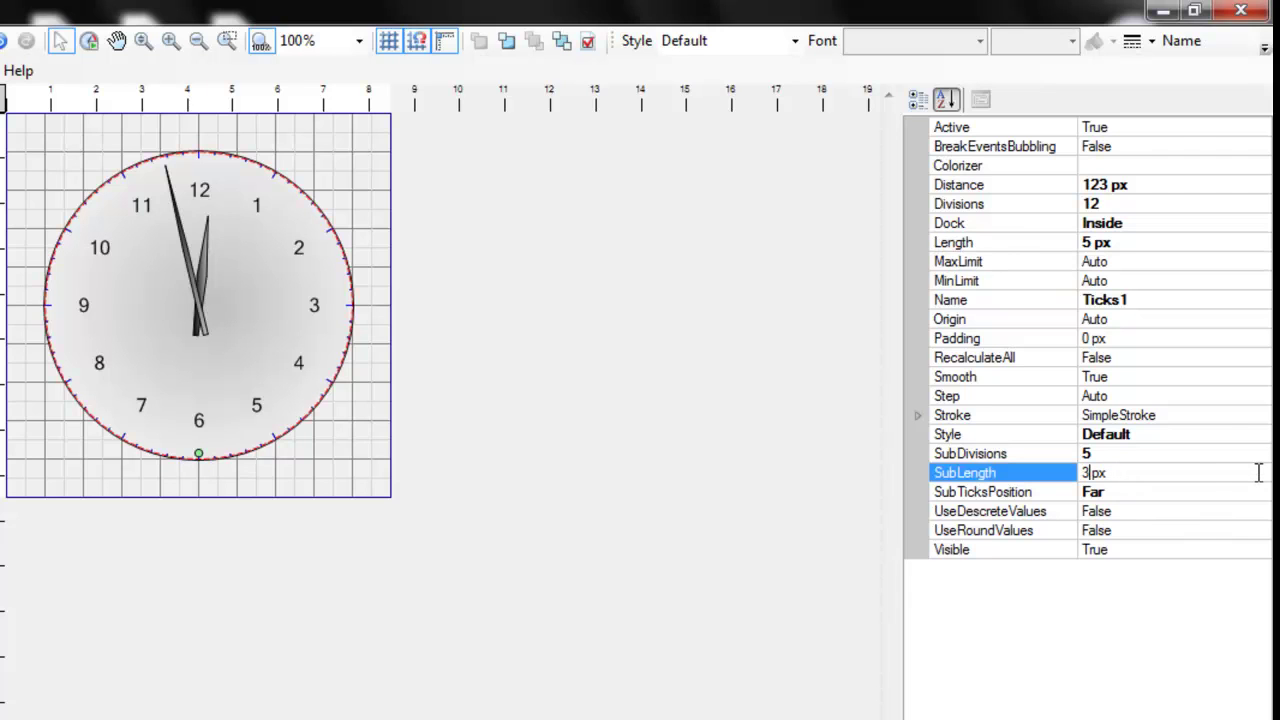
click(1185, 454)
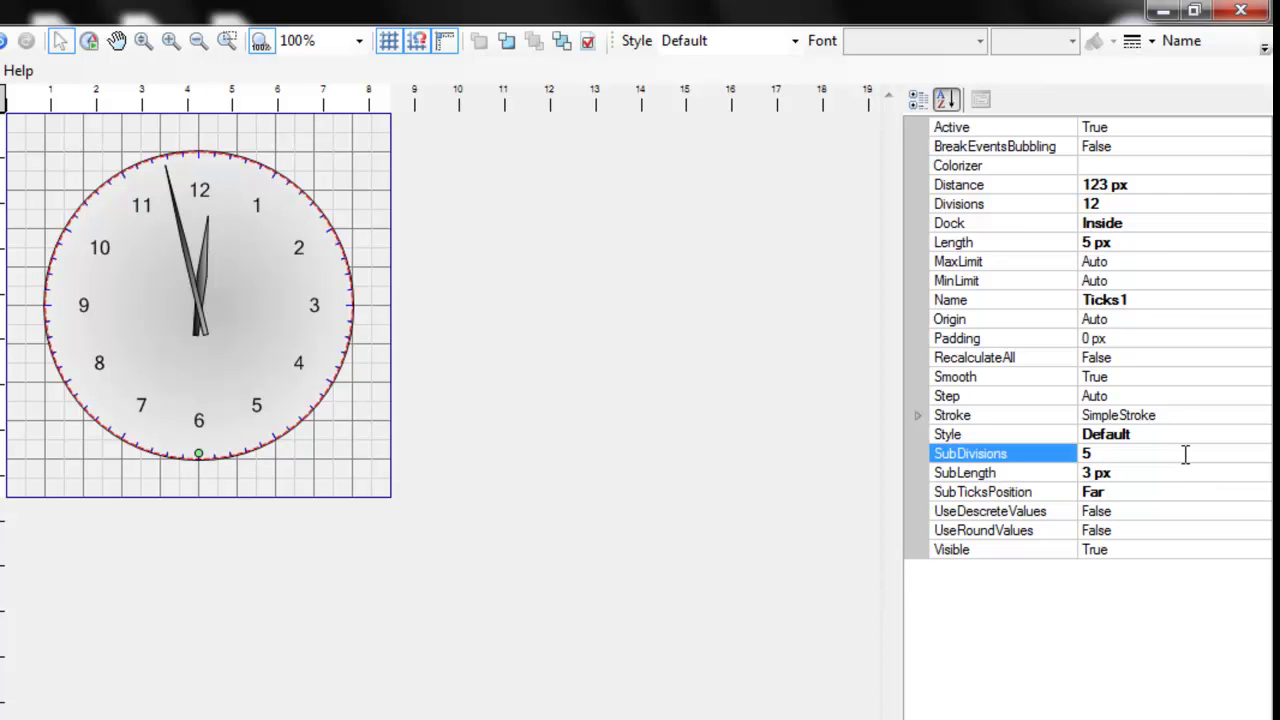
Lengthen the main ticks to 10 px and deselect them
click(1090, 243)
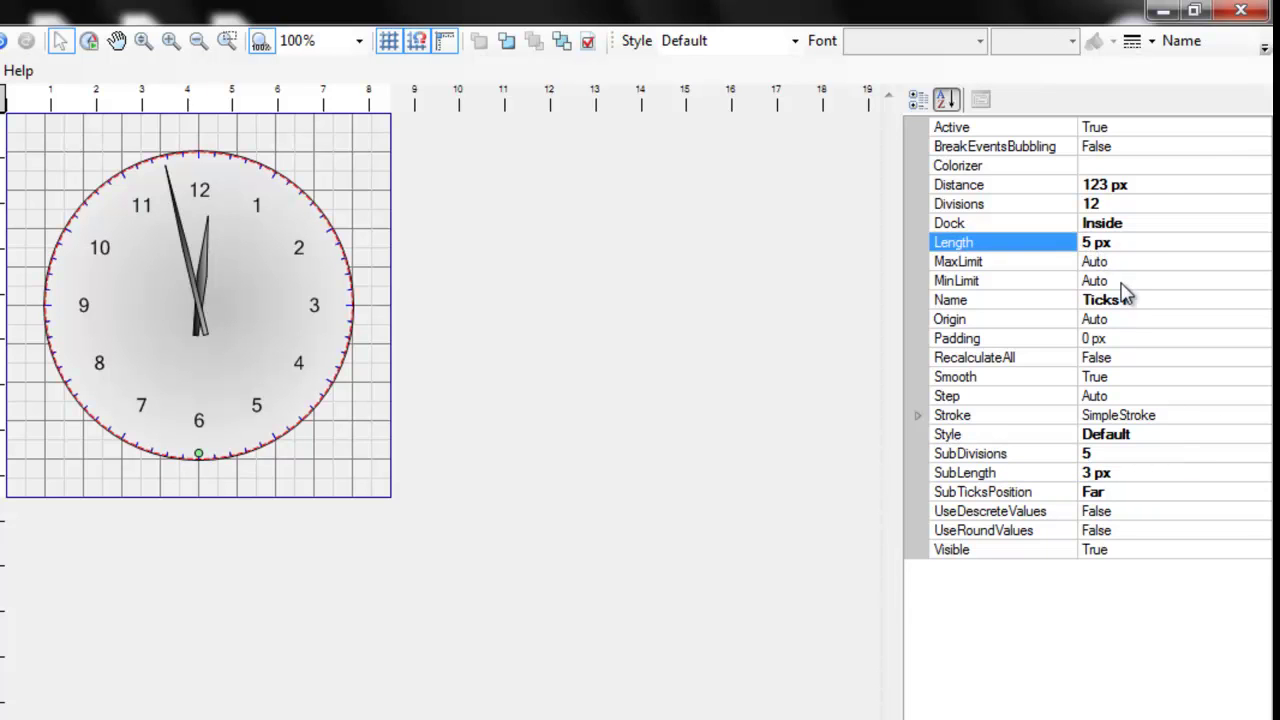
click(1172, 261)
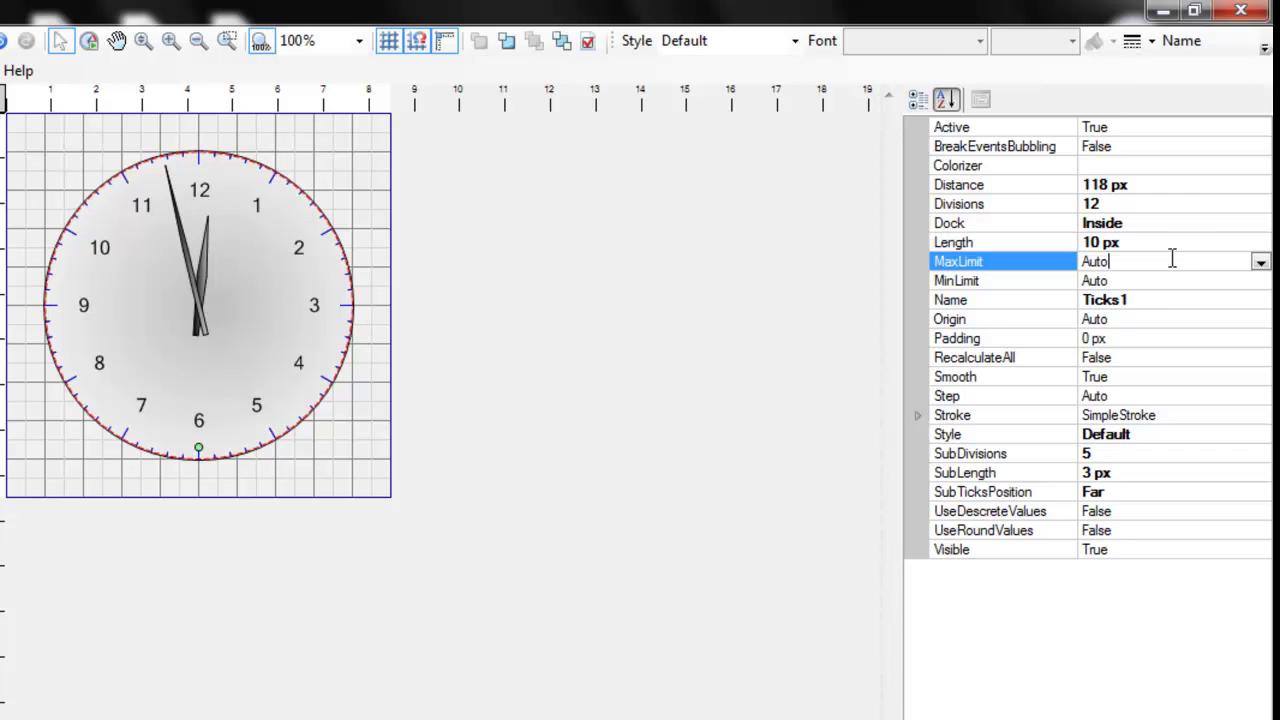
click(550, 354)
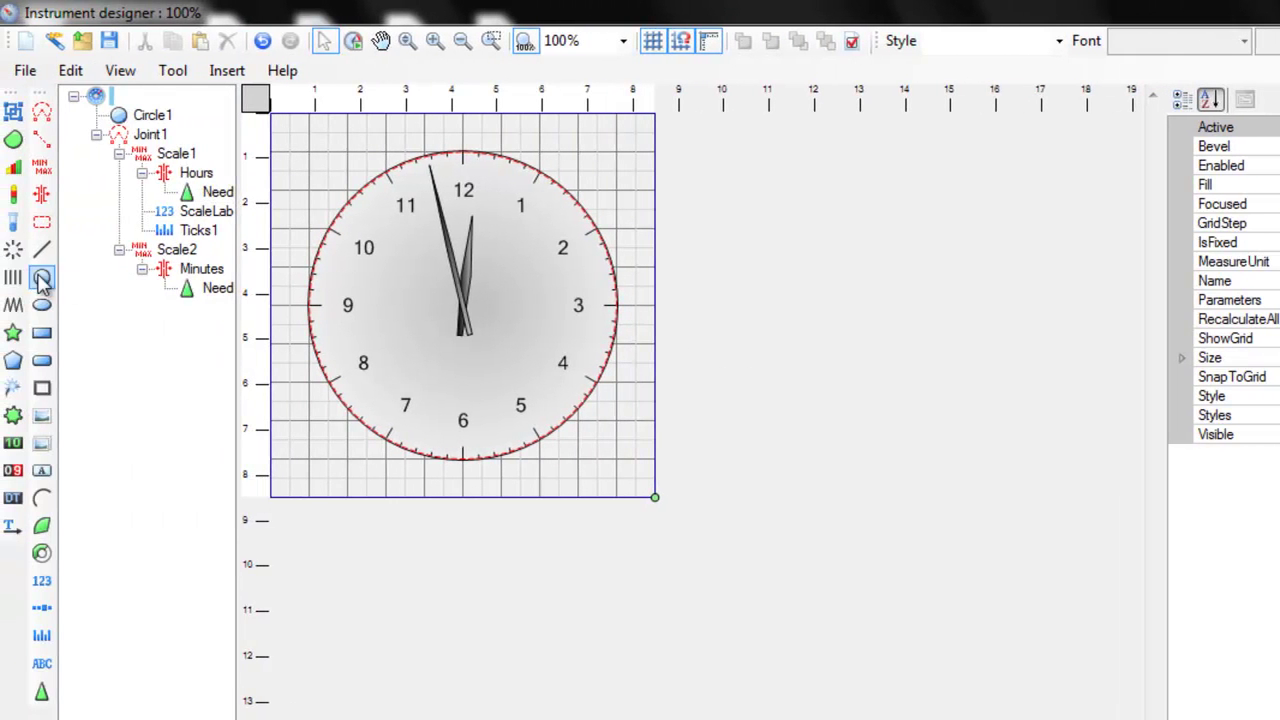
Draw a small circle over the needles' pivot at the dial centre and set its radius to 8 px
click(42, 280)
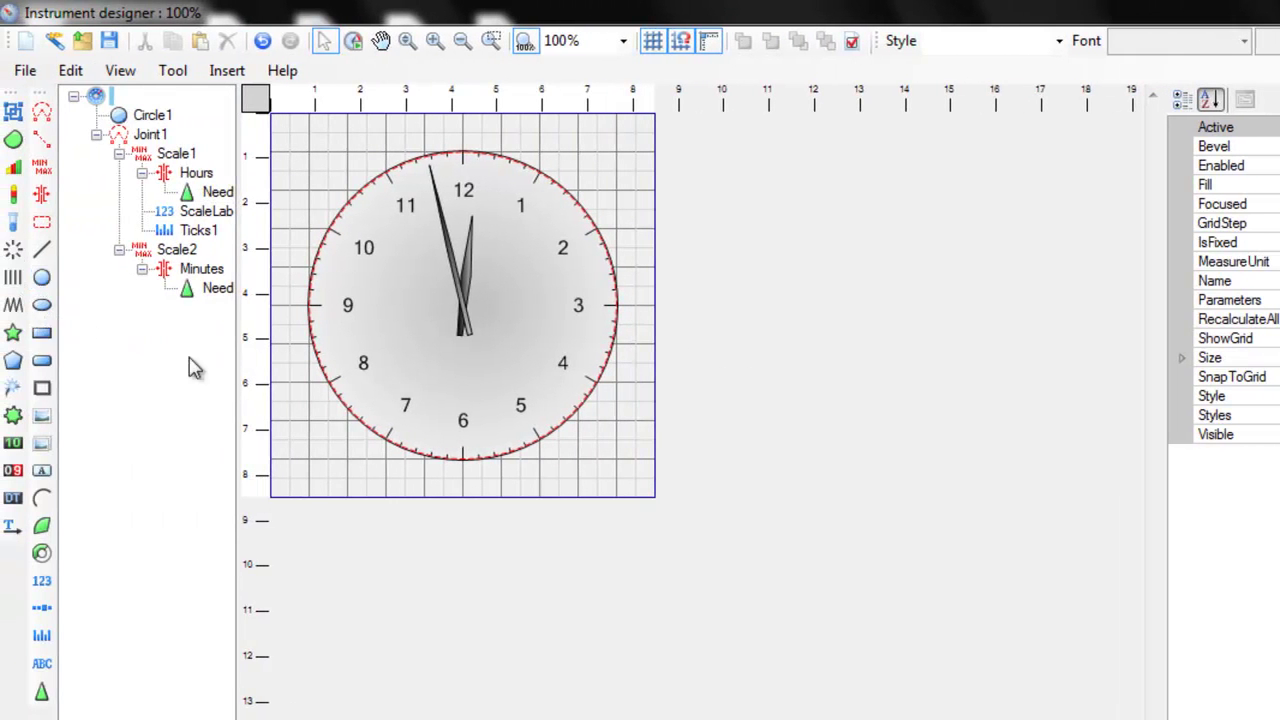
drag(456, 298, 477, 311)
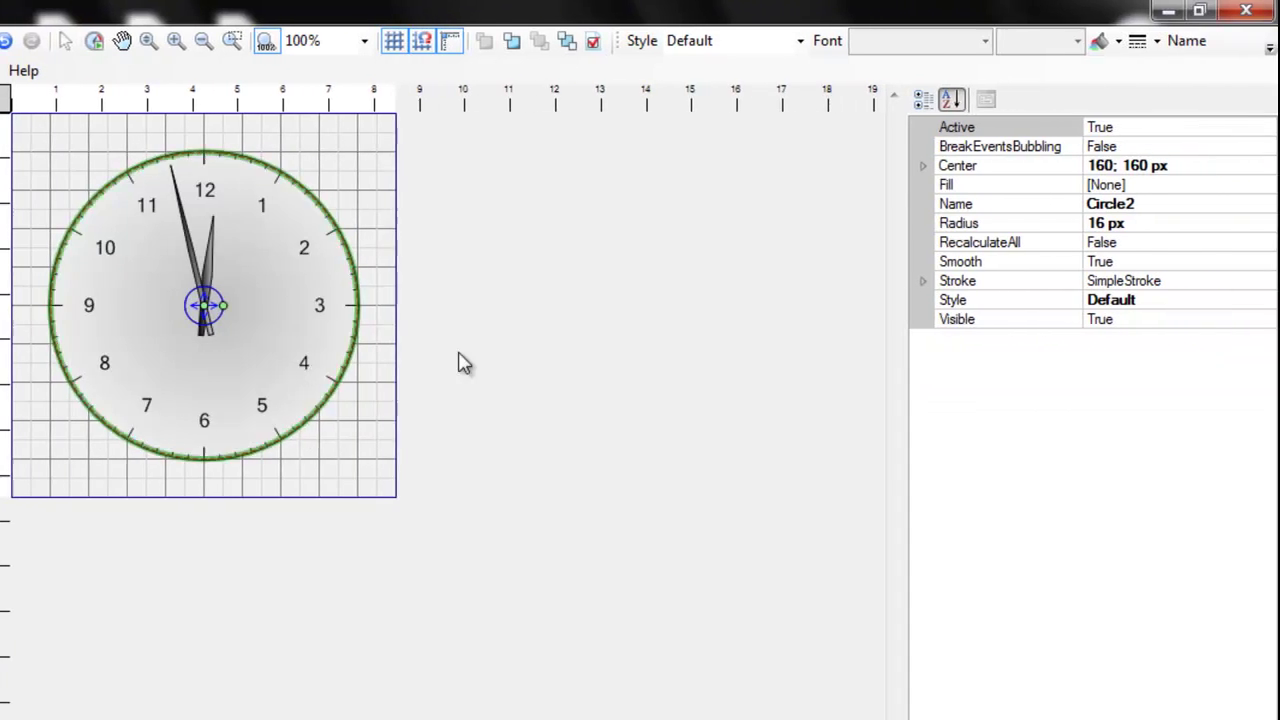
click(1119, 223)
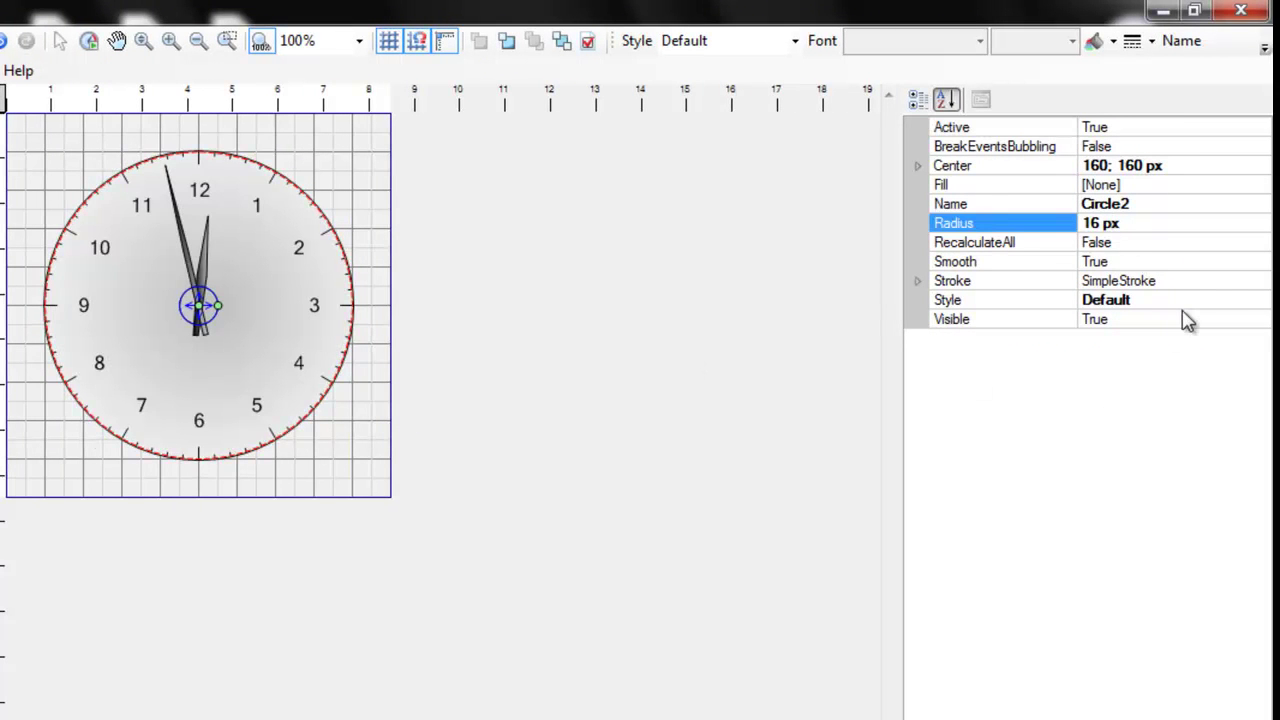
text(8)
click(1131, 242)
Fill the small centre circle with a radial gradient from White to Silver
click(1114, 184)
click(1259, 186)
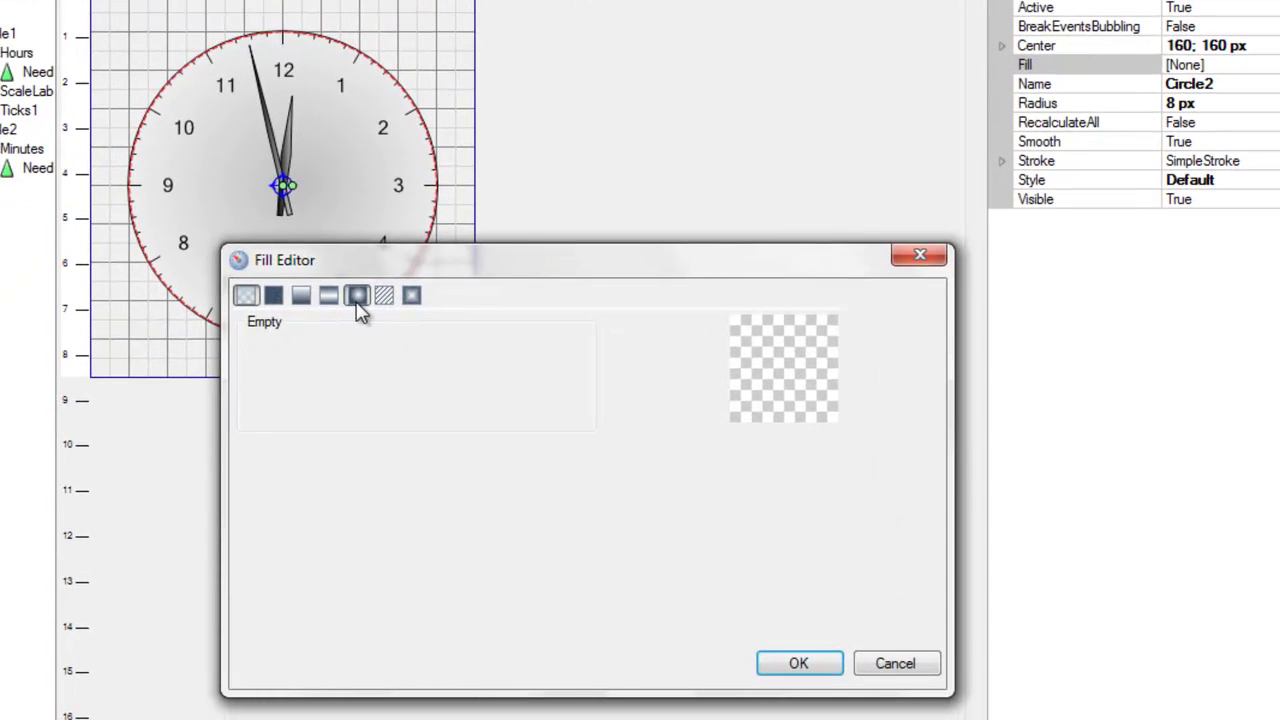
click(336, 336)
click(478, 358)
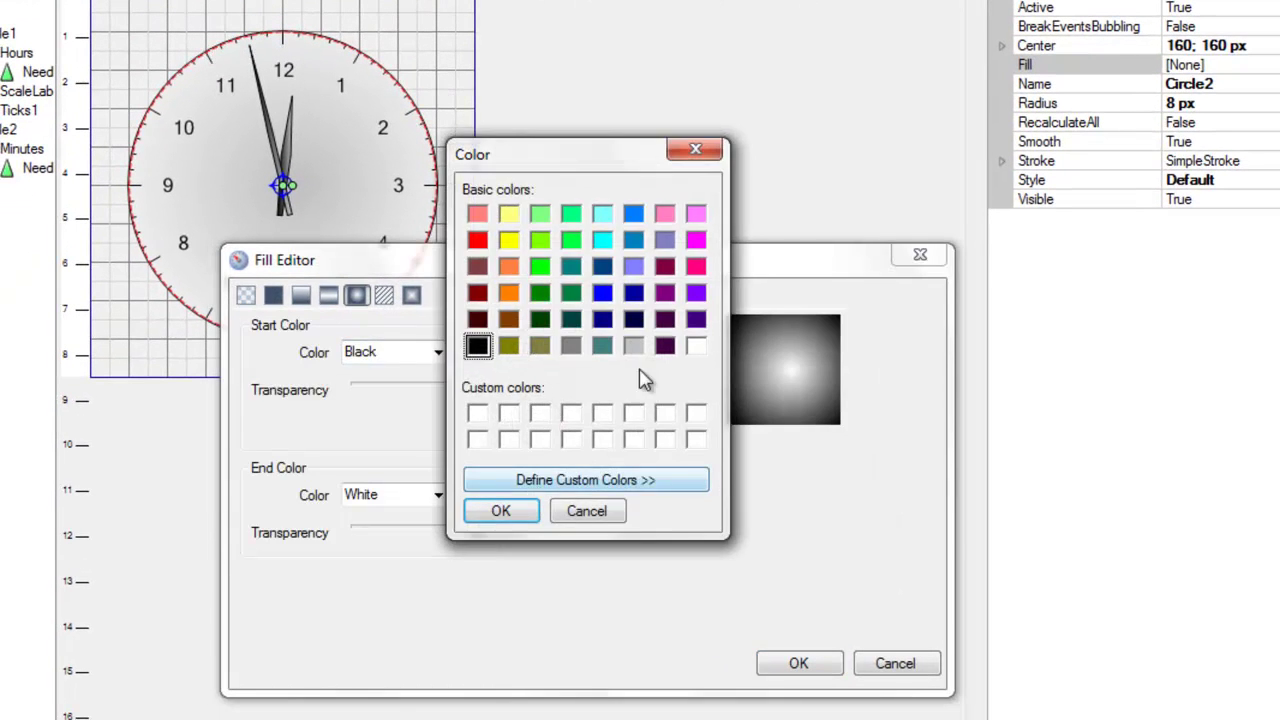
click(695, 348)
click(505, 511)
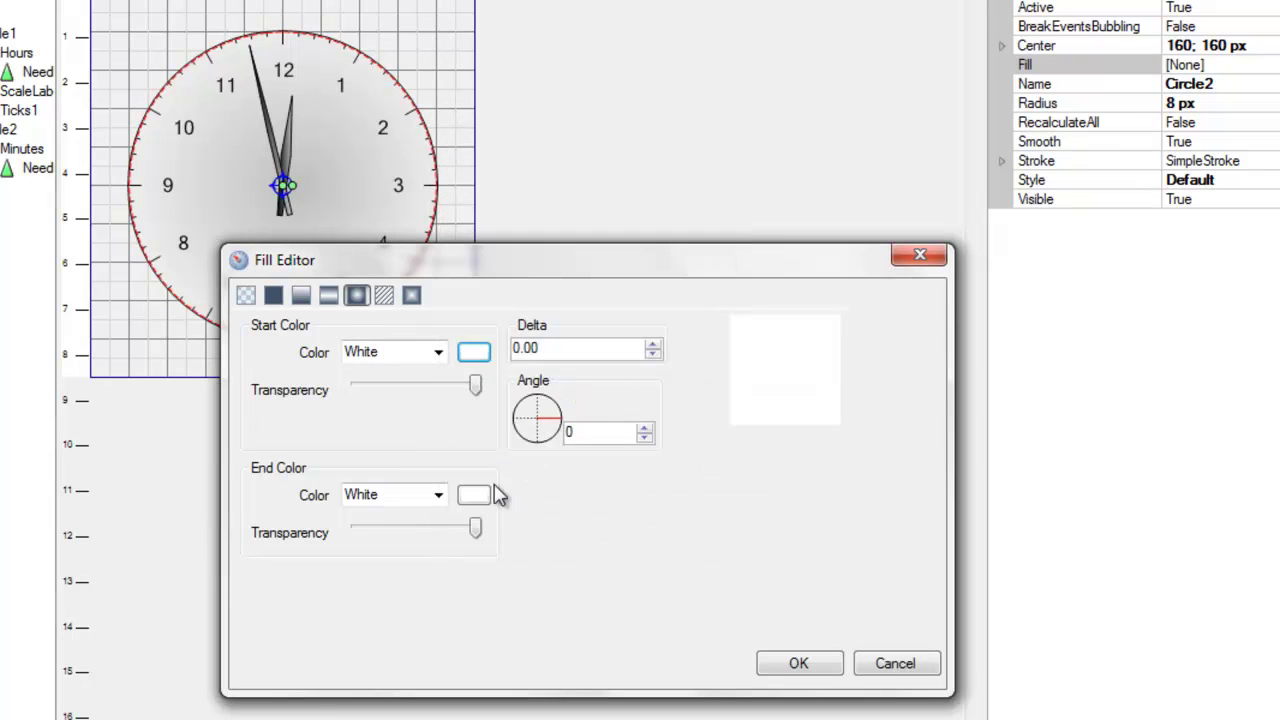
click(485, 496)
click(634, 348)
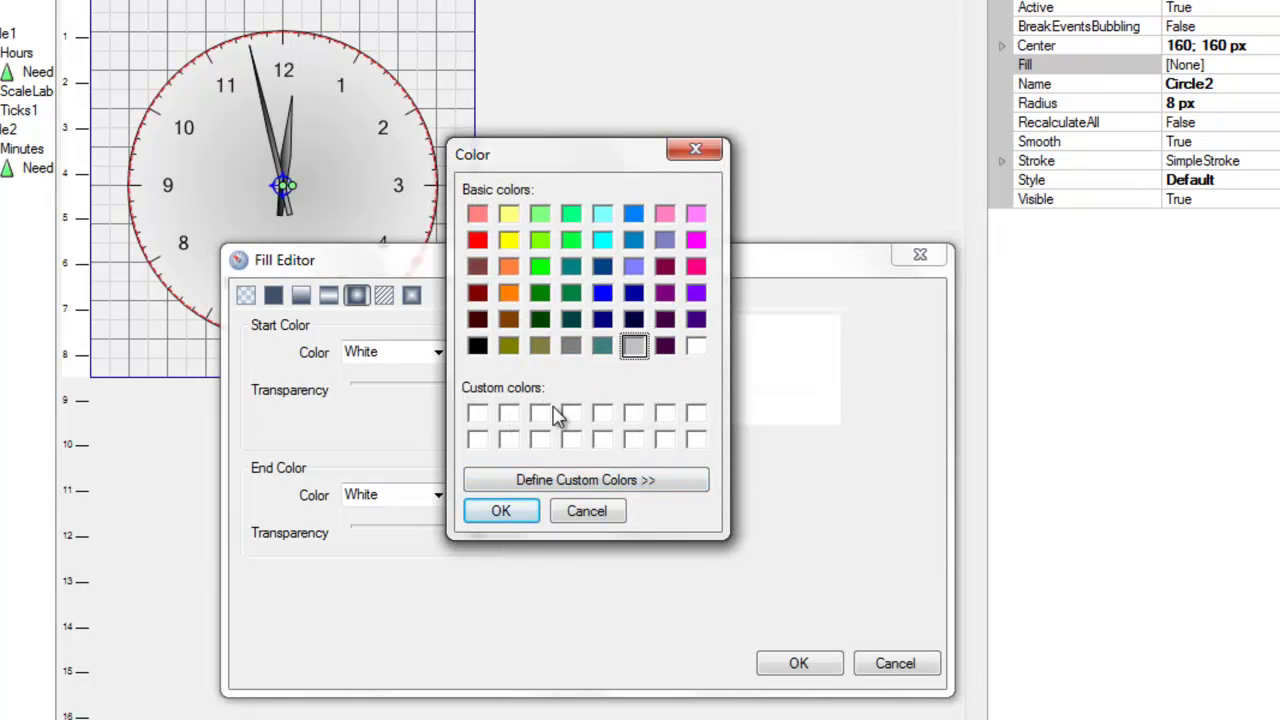
click(501, 512)
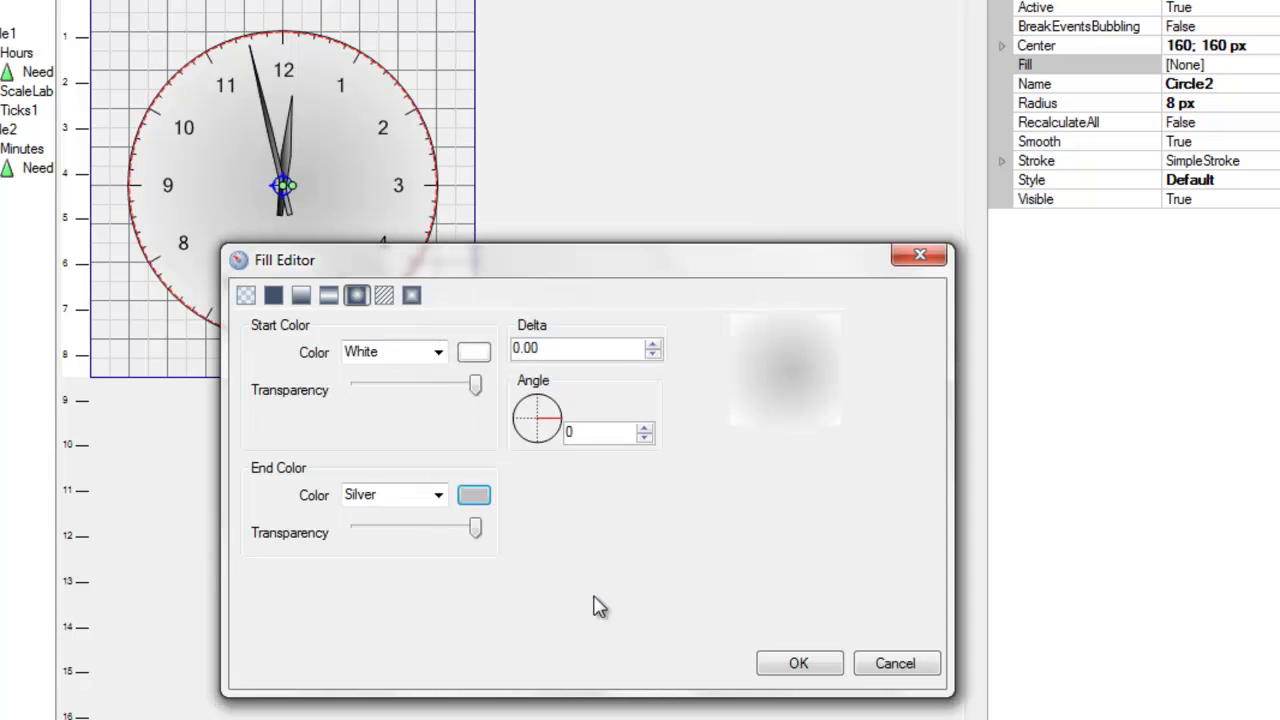
click(797, 665)
click(630, 287)
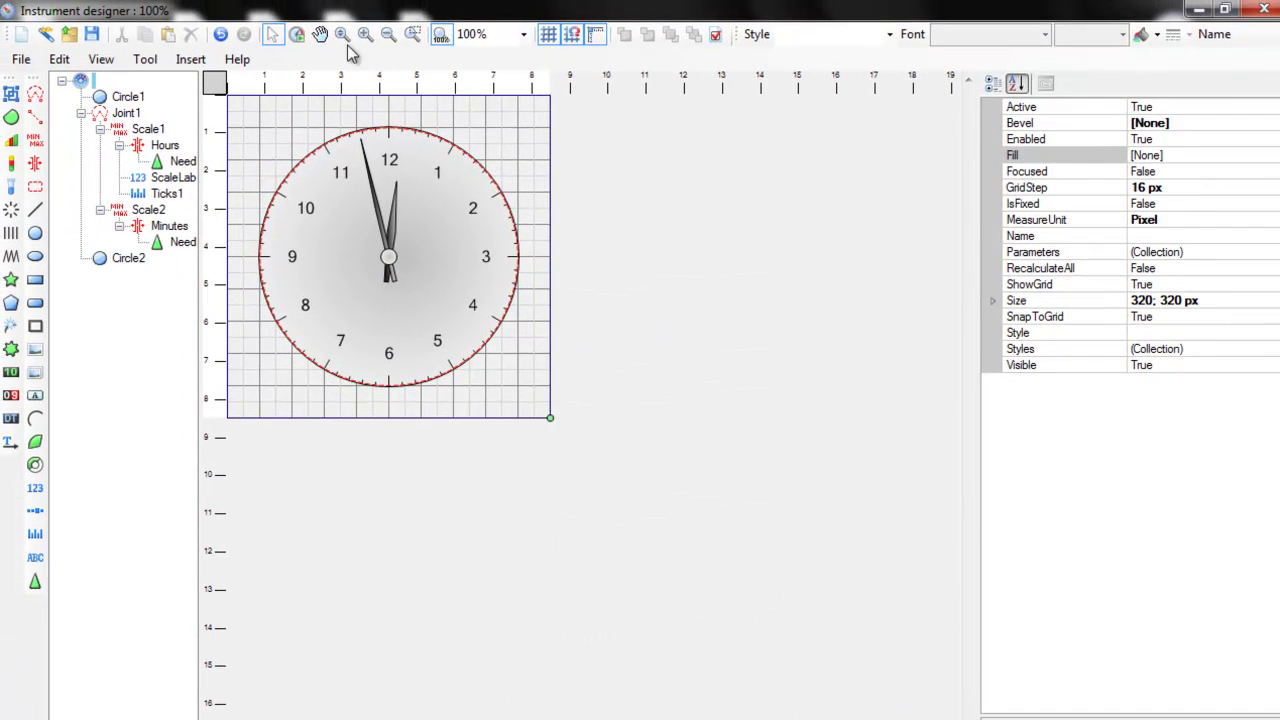
Switch the clock to interactive preview and swing the minute hand to the 1 o'clock position
click(297, 35)
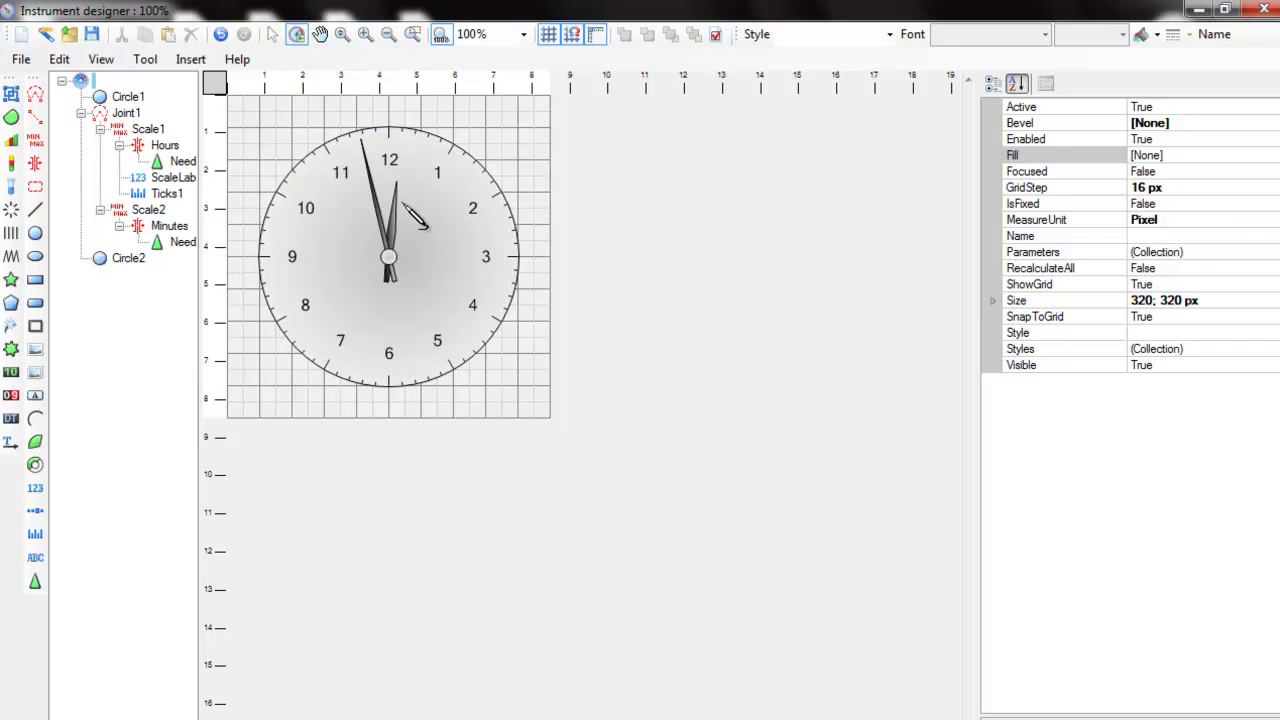
drag(437, 262, 430, 235)
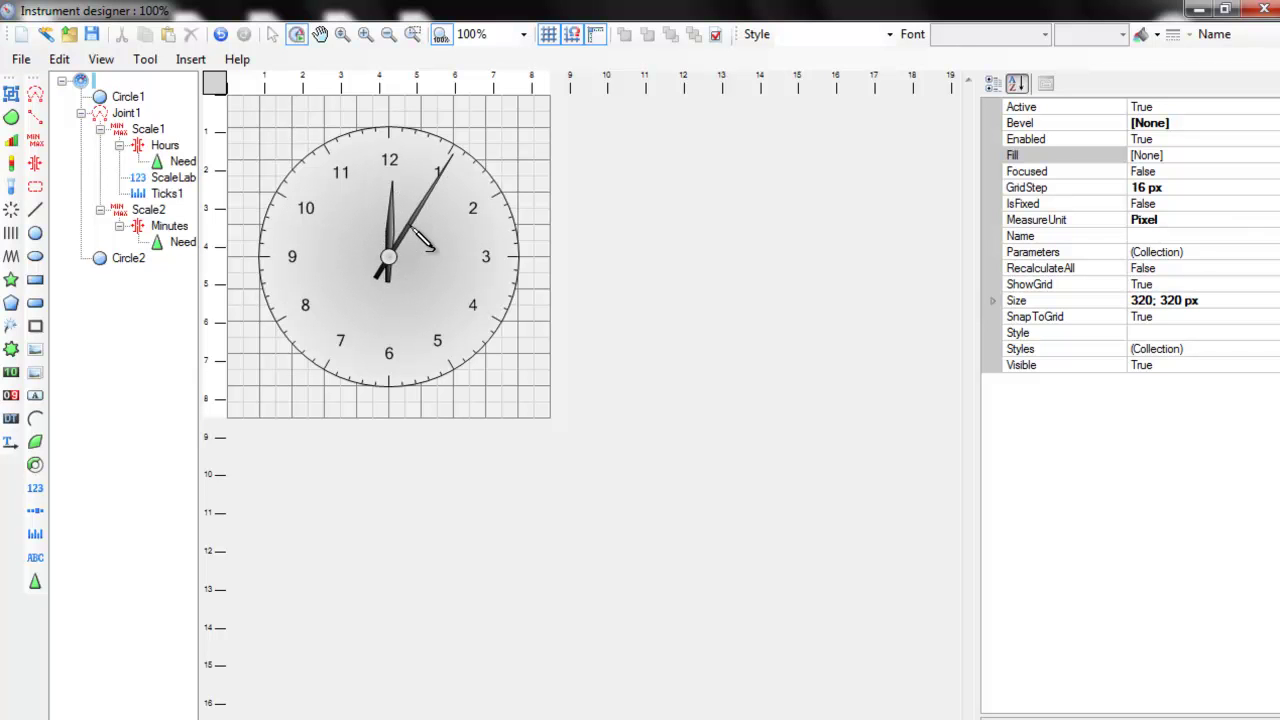
Save the instrument to the Desktop as DemoClock.imk
click(36, 61)
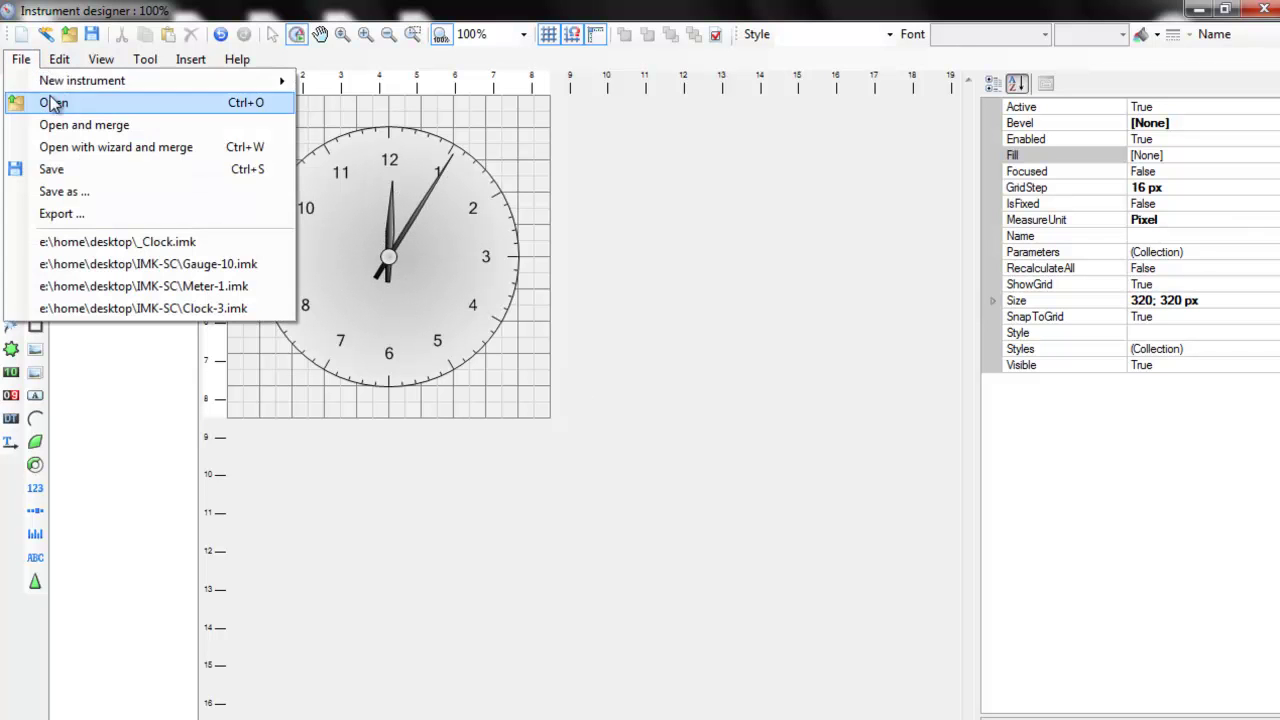
key(Escape)
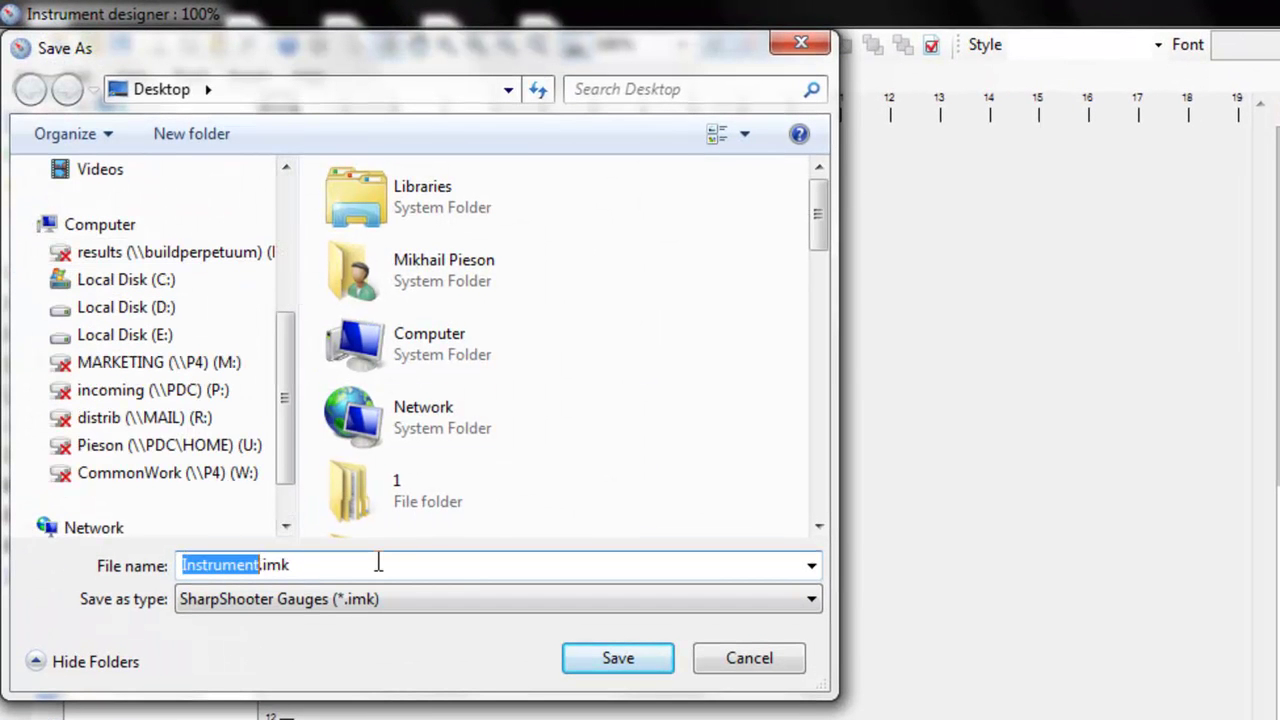
text(Clock)
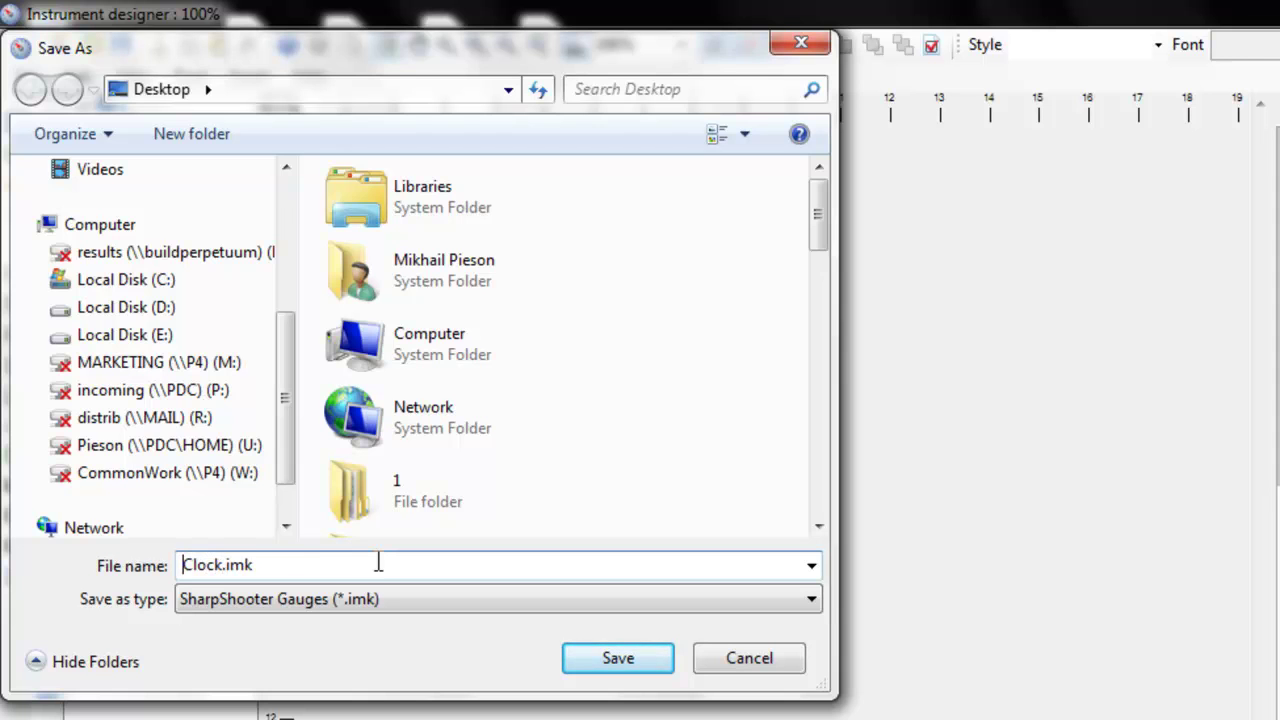
text(Demo)
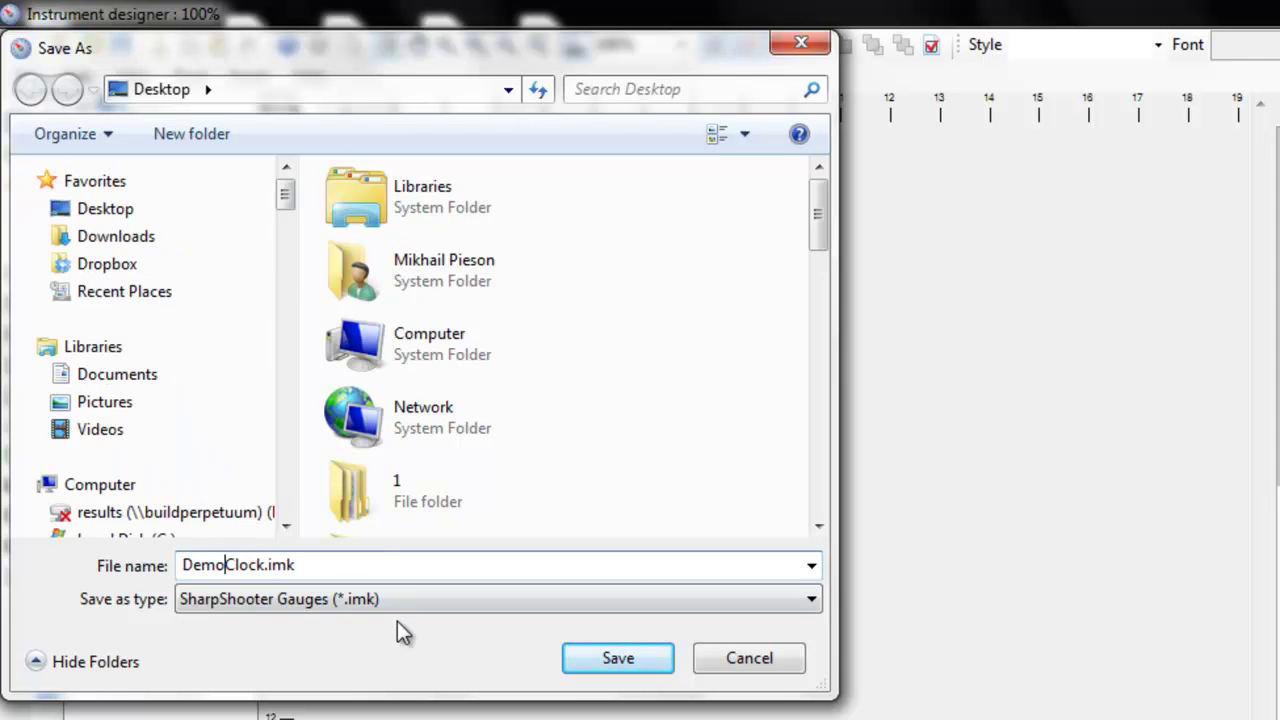
click(628, 665)
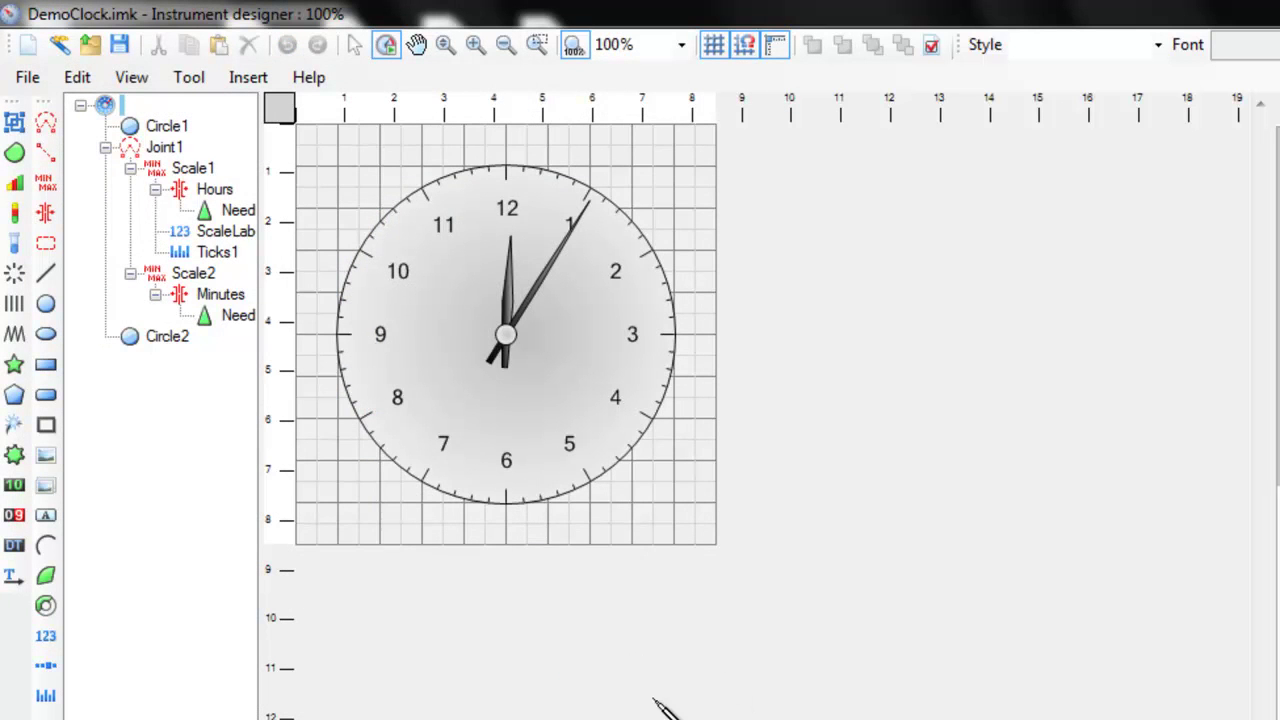